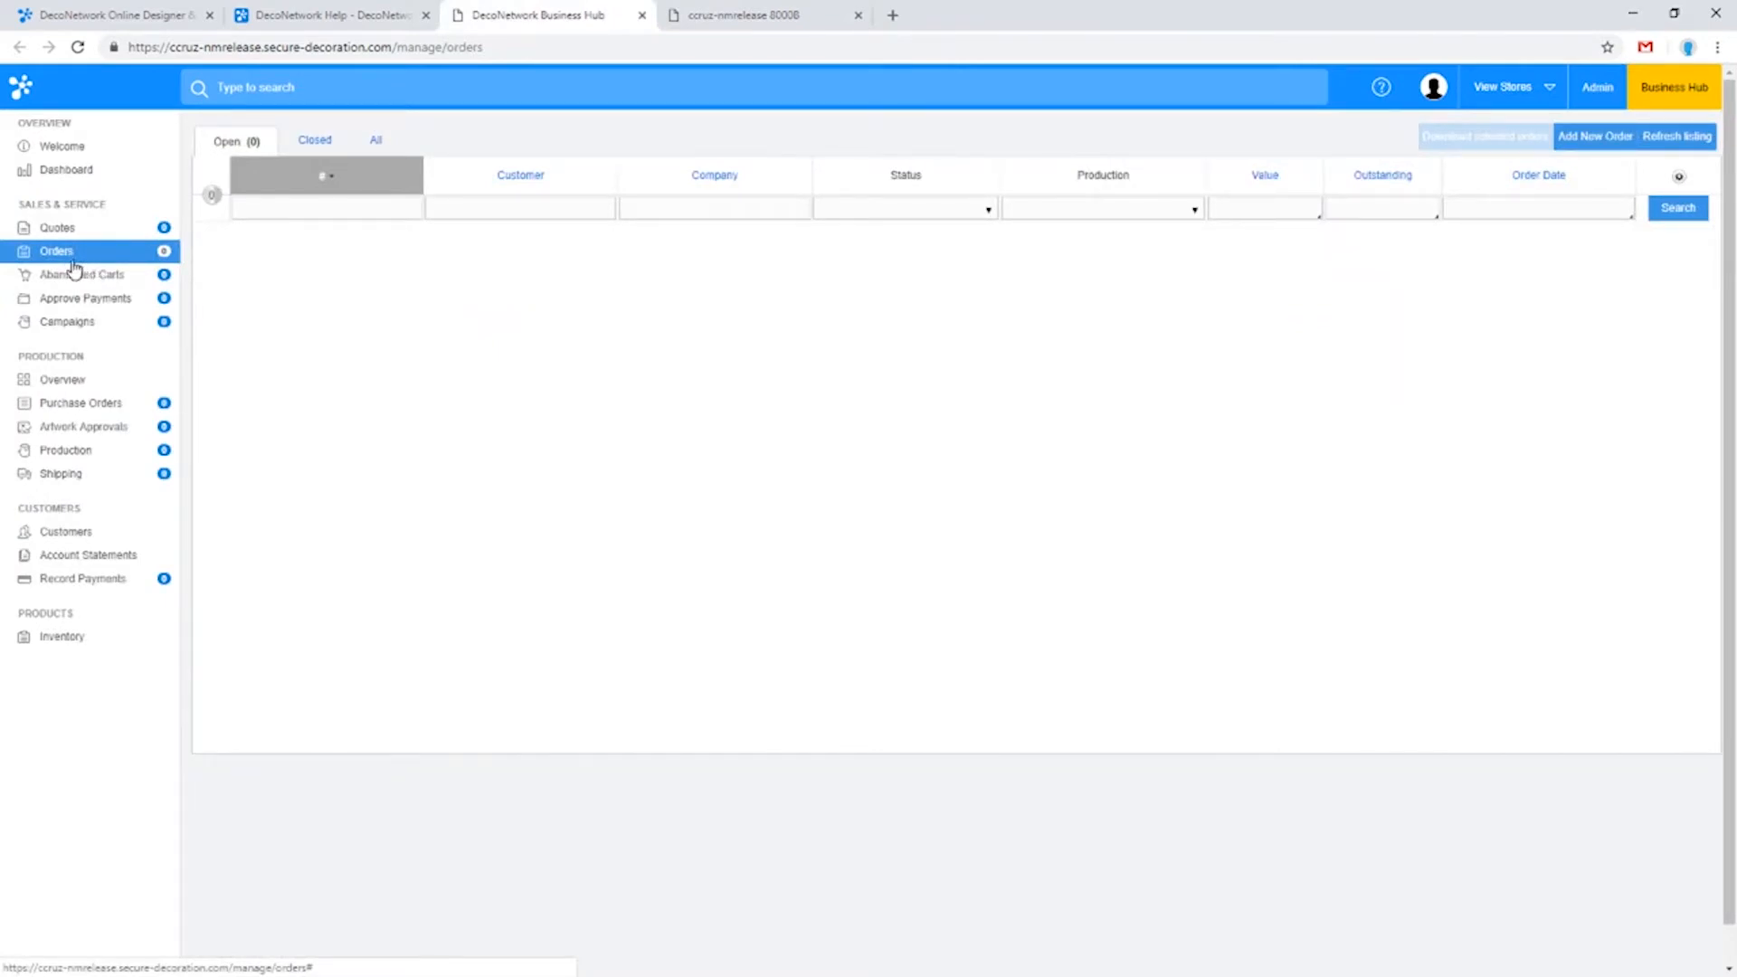
Step: Create a new order for the existing customer and add the 8000B DryBlend Youth 50/50 T-Shirt as a product
left_click(1595, 138)
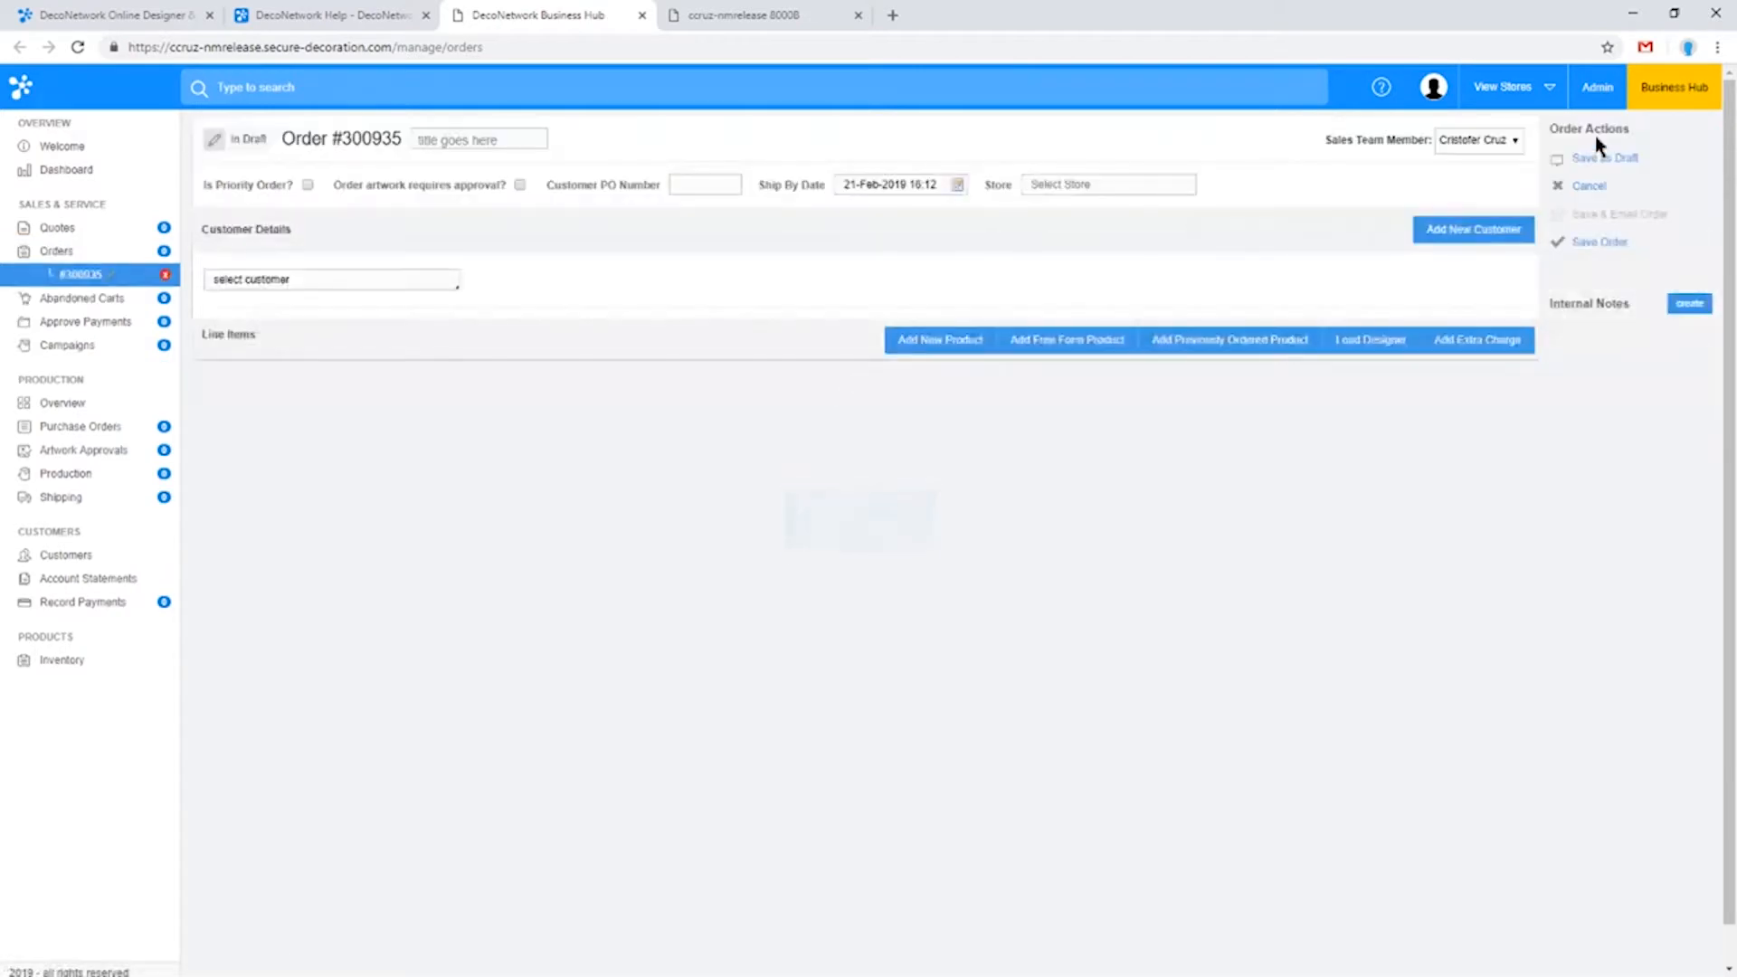
left_click(357, 276)
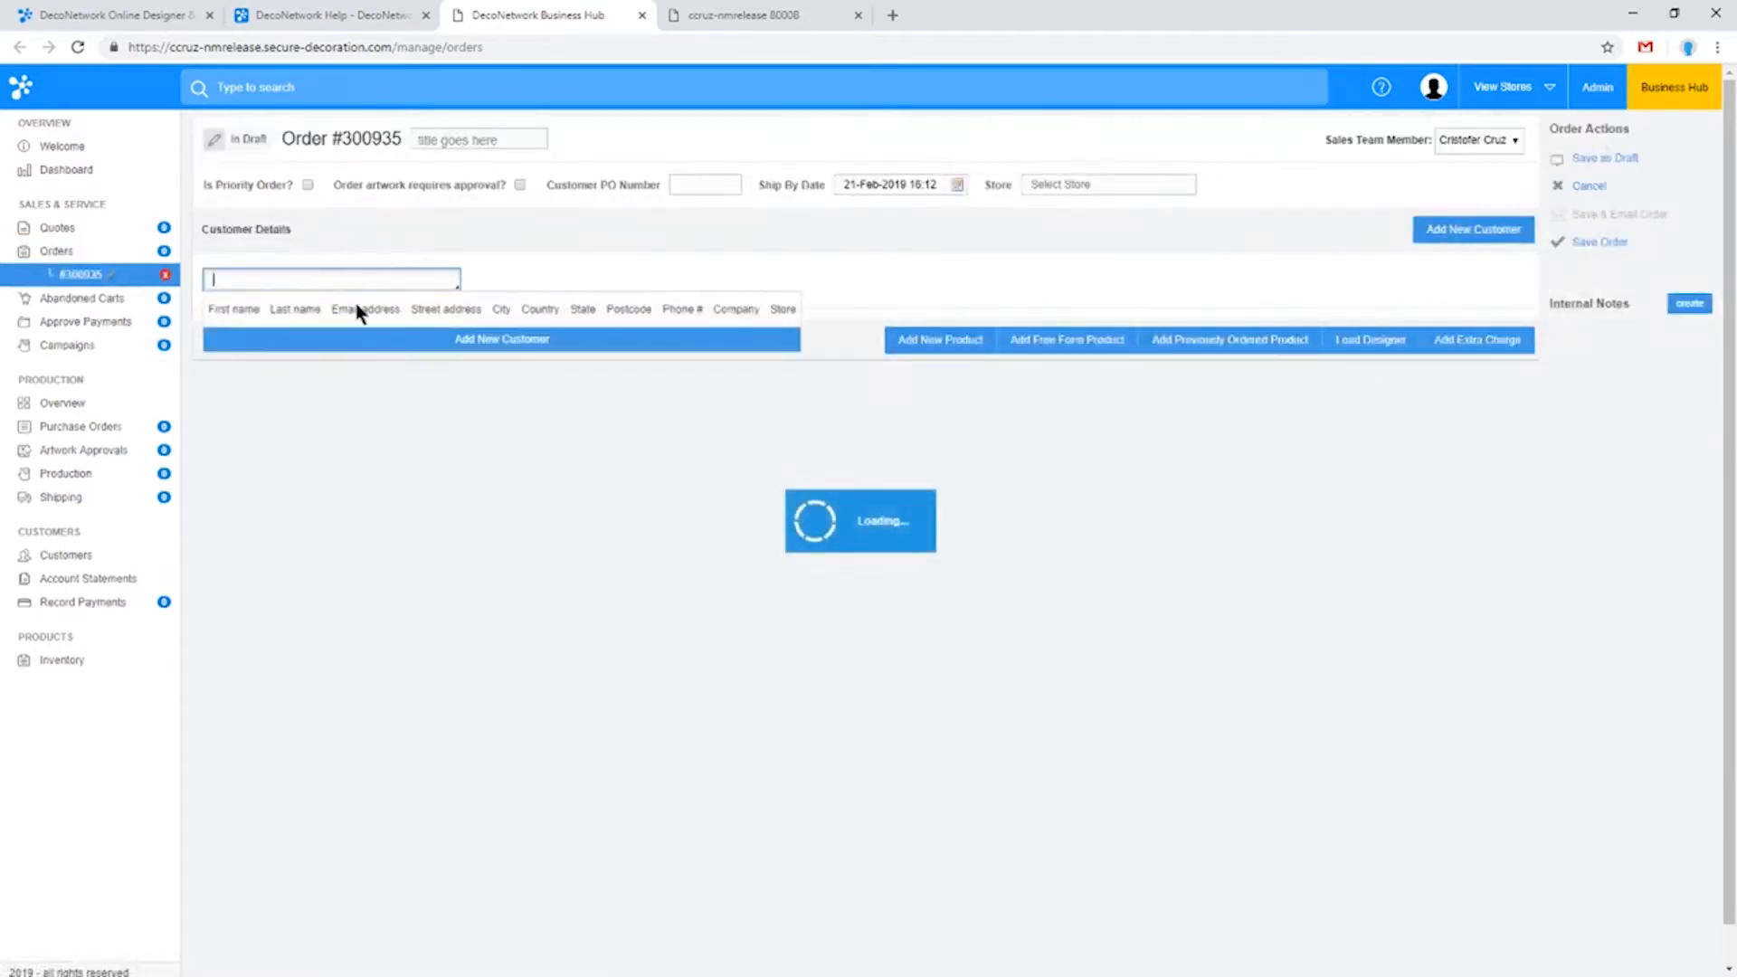
left_click(378, 349)
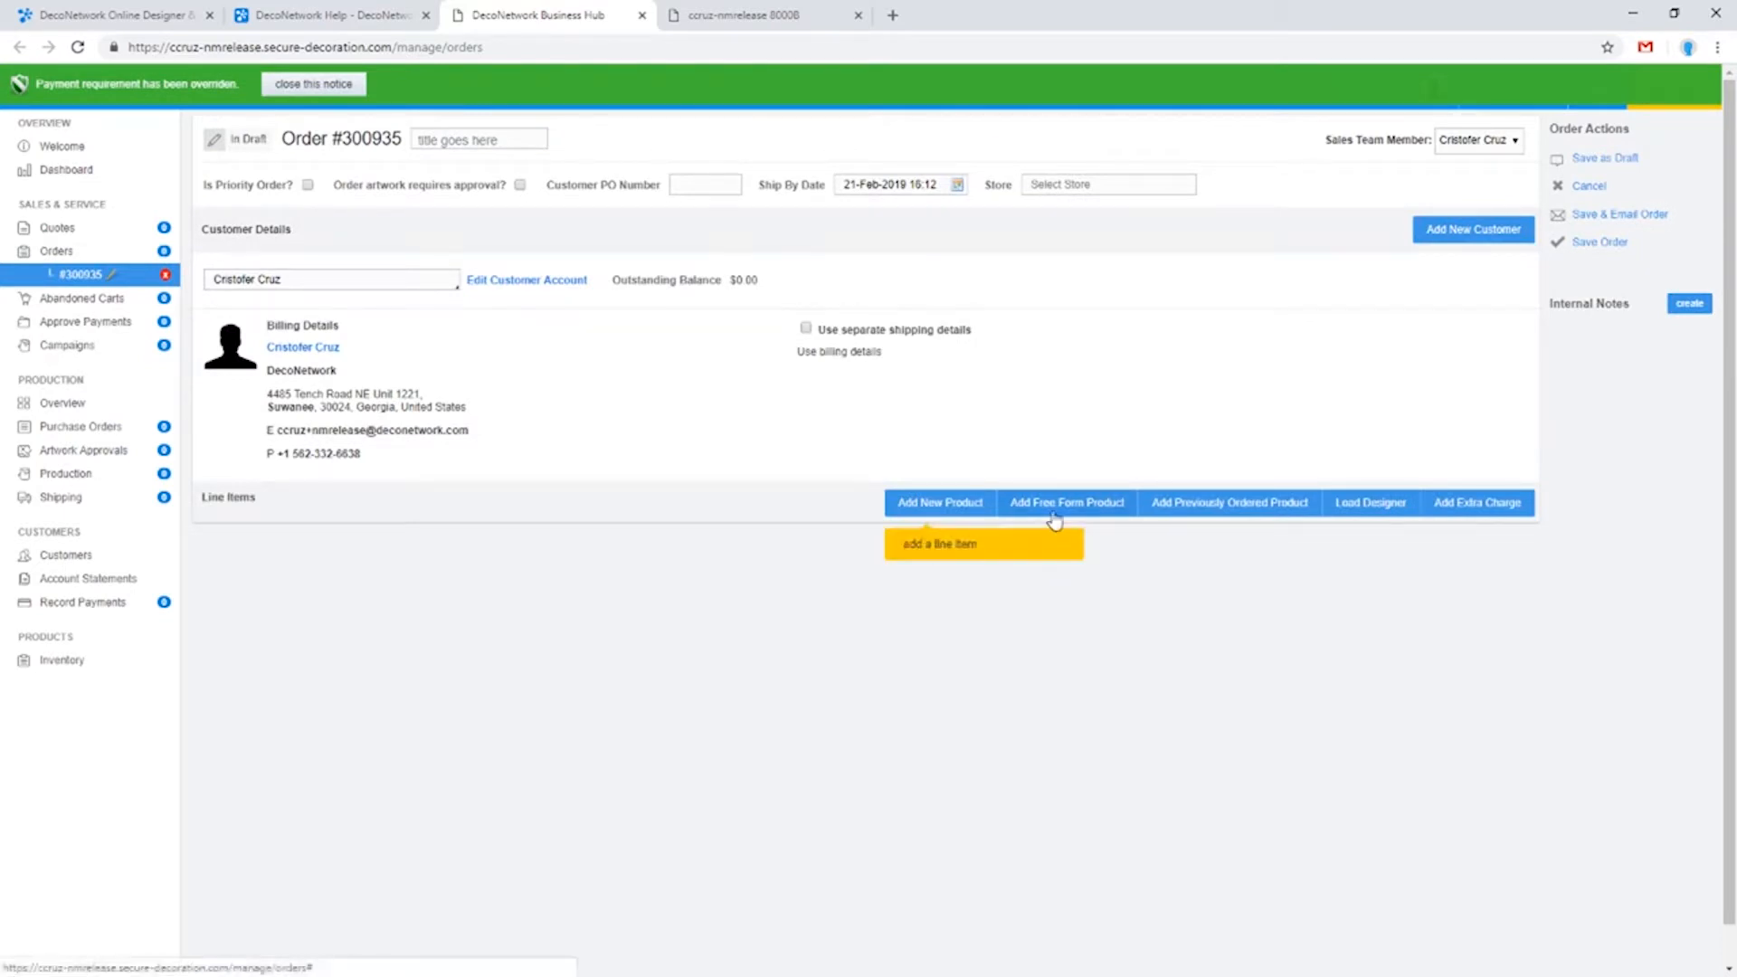
left_click(973, 503)
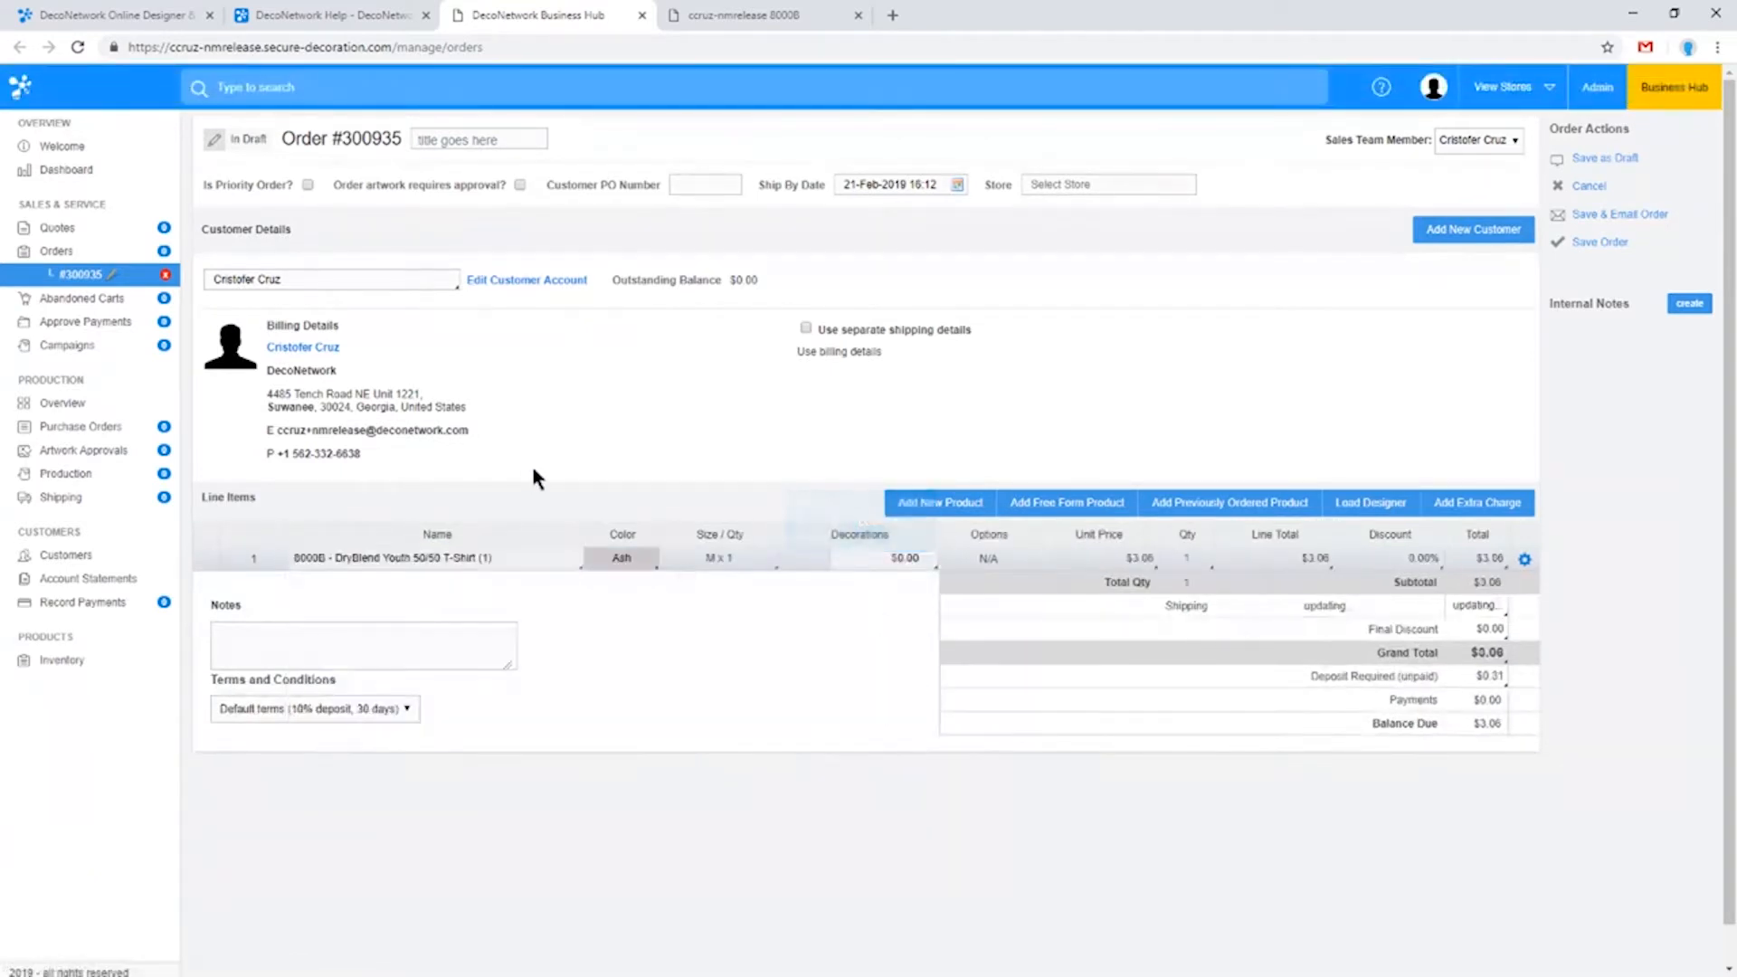
Step: Add a free form product line named "Customer Provided Shirts" in the color White
left_click(1083, 516)
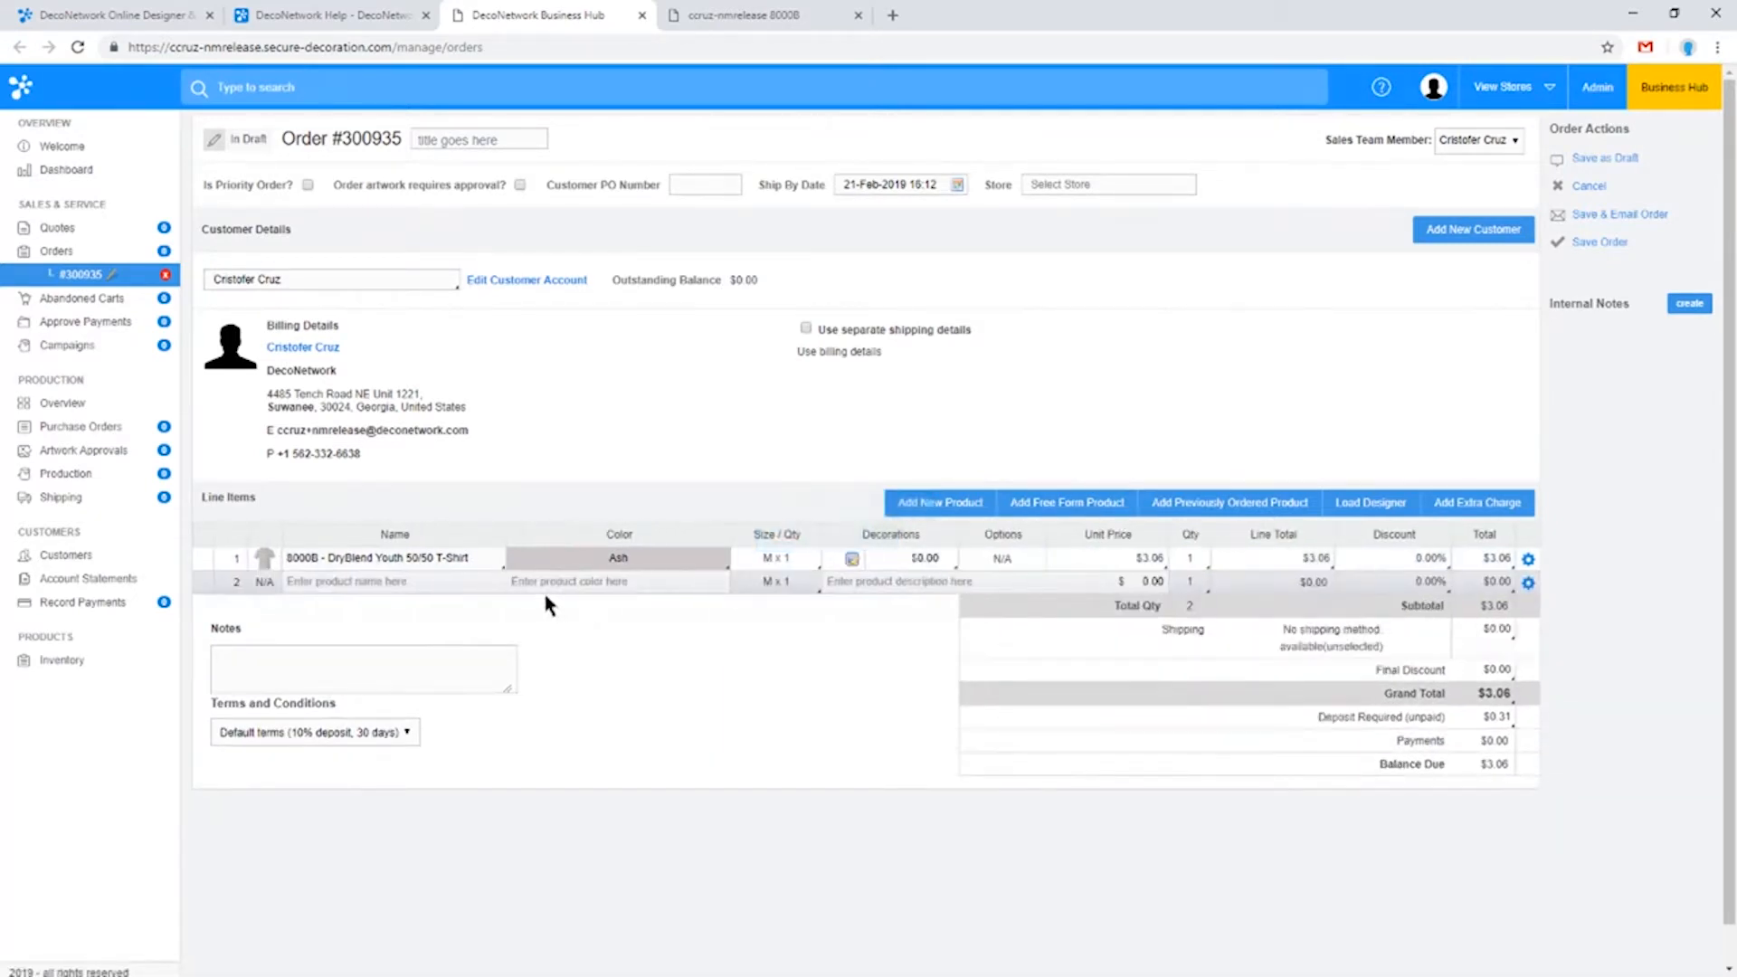
left_click(432, 584)
type("Customer Provided Shirts")
key("Tab")
type("White")
key("Tab")
Step: Set the Customer Provided Shirts quantity to 25 in size M
left_click(775, 580)
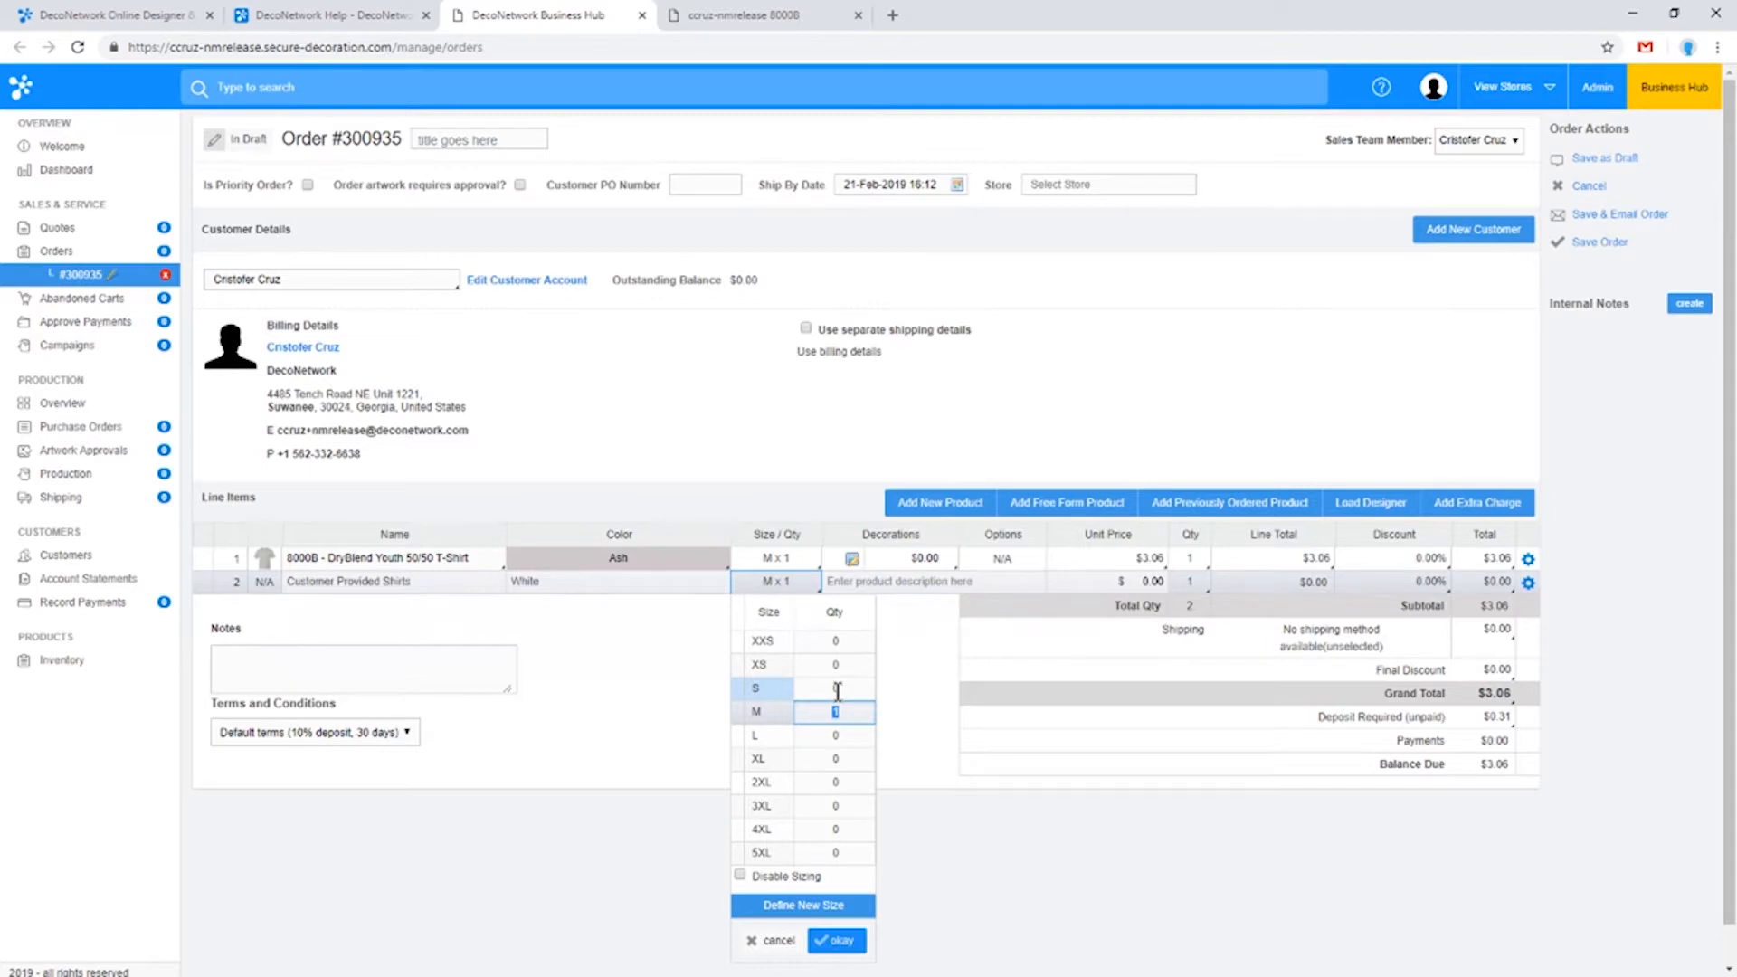
type("25")
key("Tab")
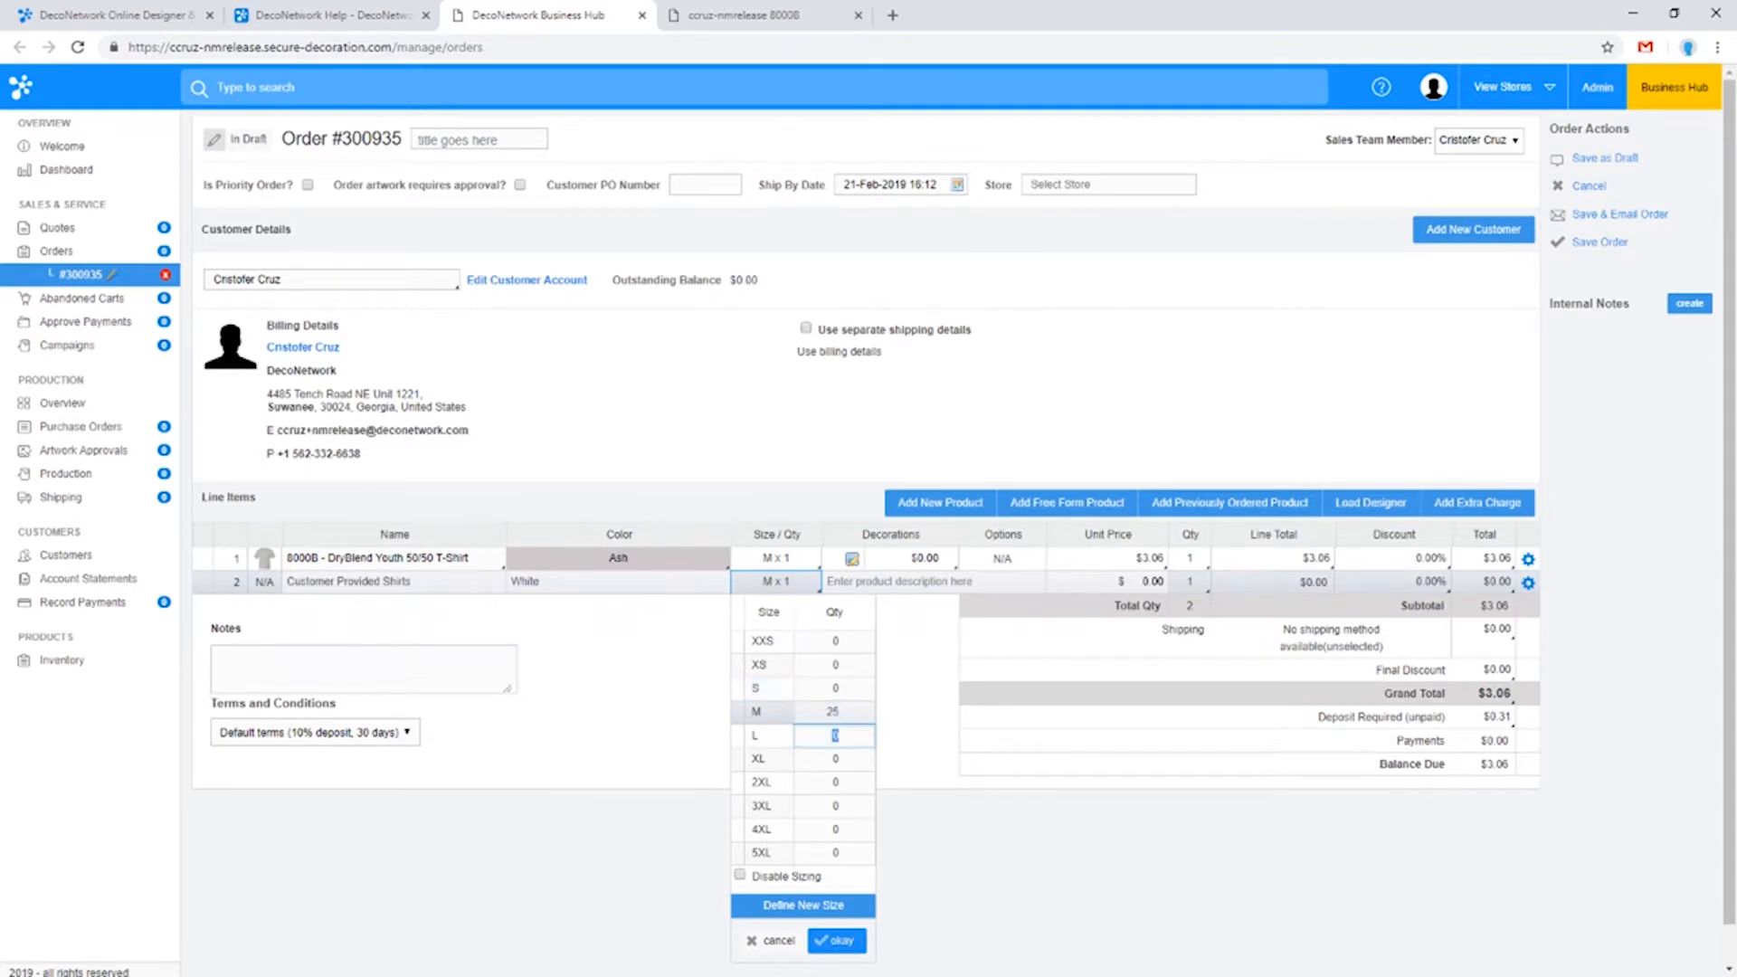
left_click(842, 940)
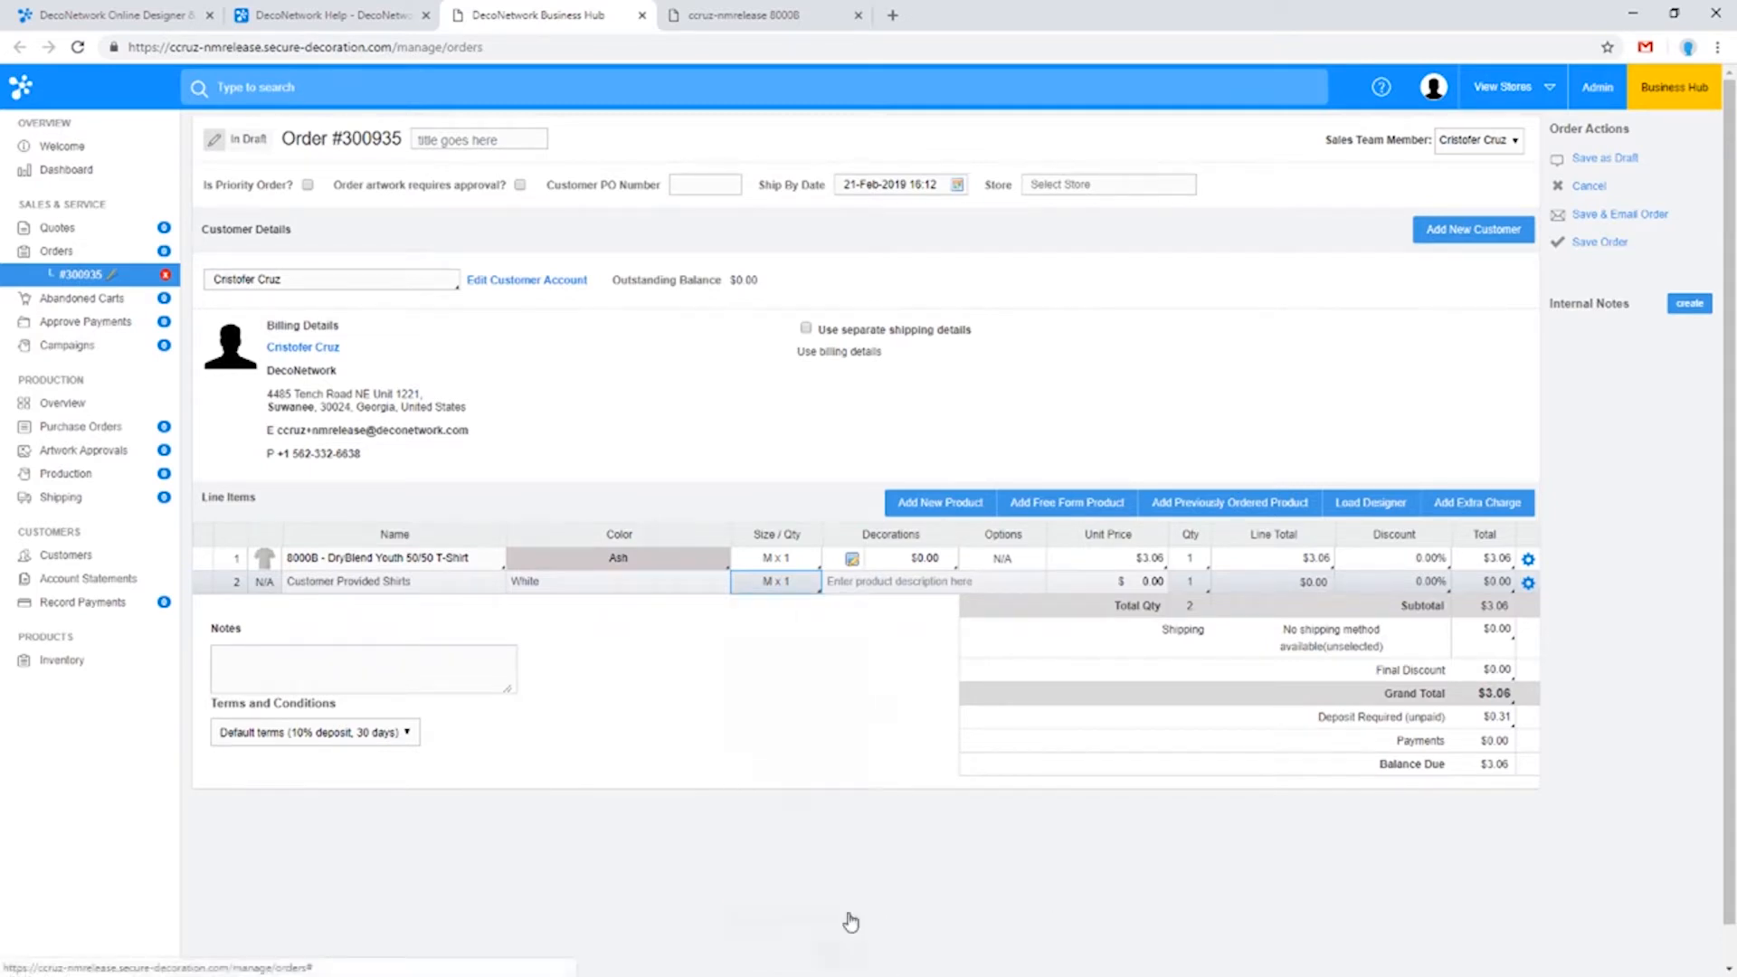
Step: Enter "Logo Left Chest" as the product description of the Customer Provided Shirts line
left_click(920, 583)
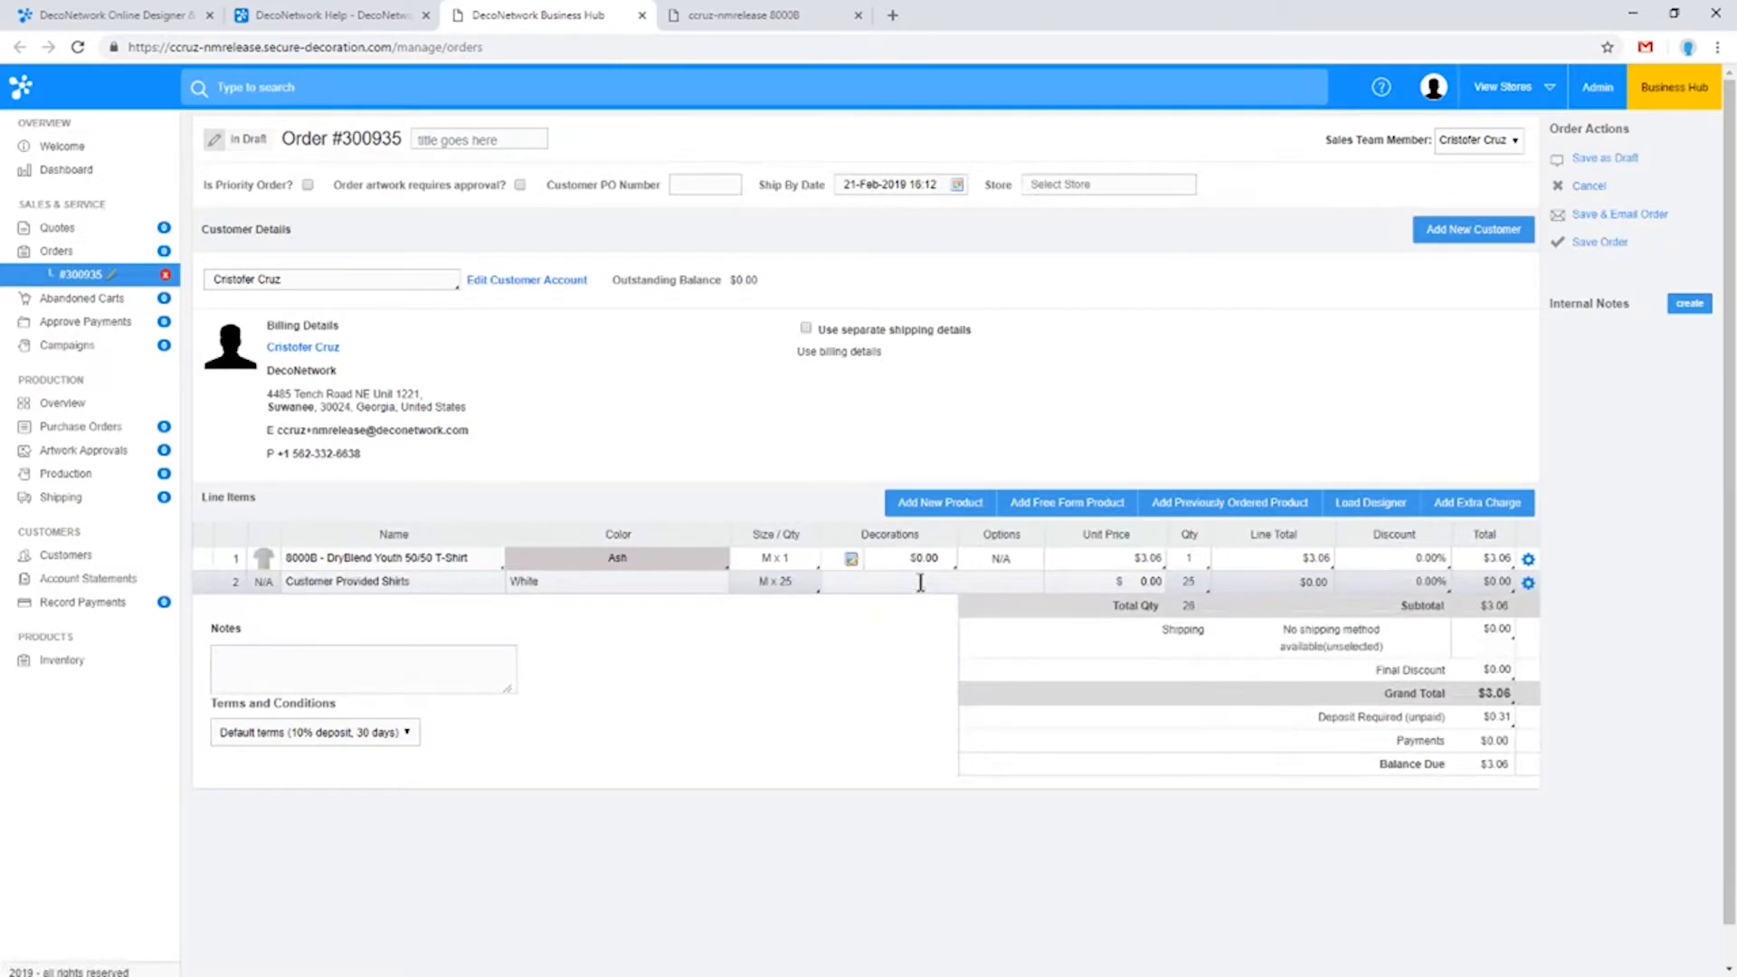
type("Logo Left Chest")
key("Tab")
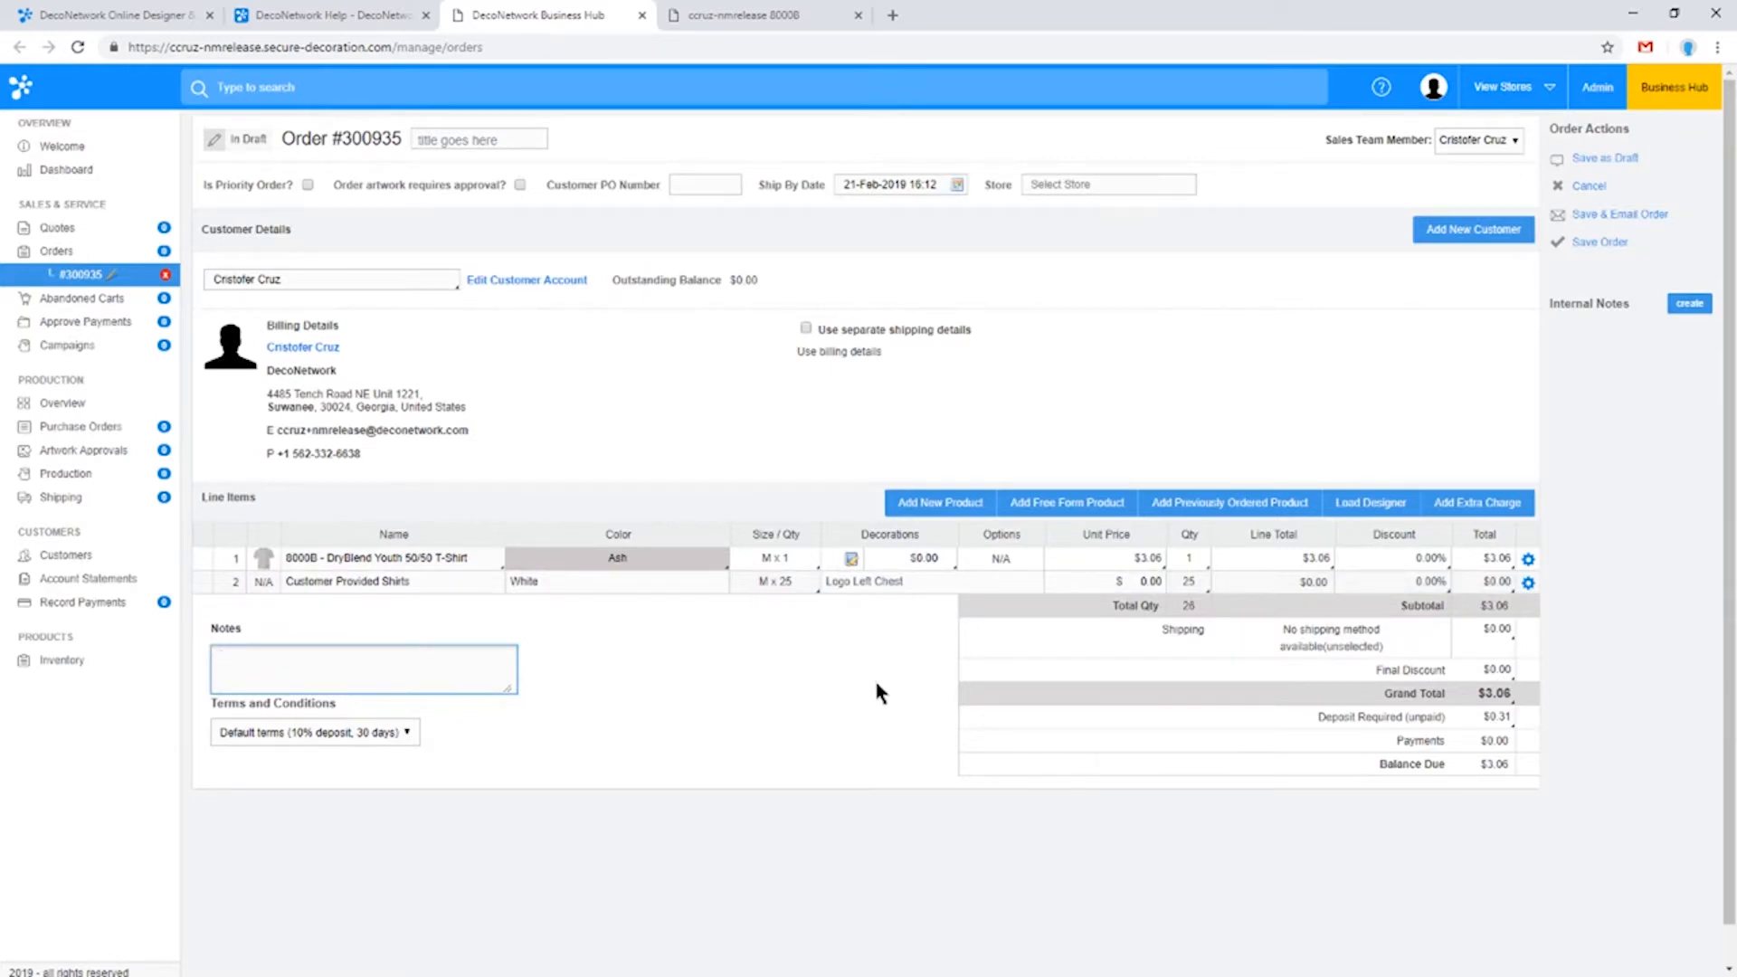
left_click(968, 581)
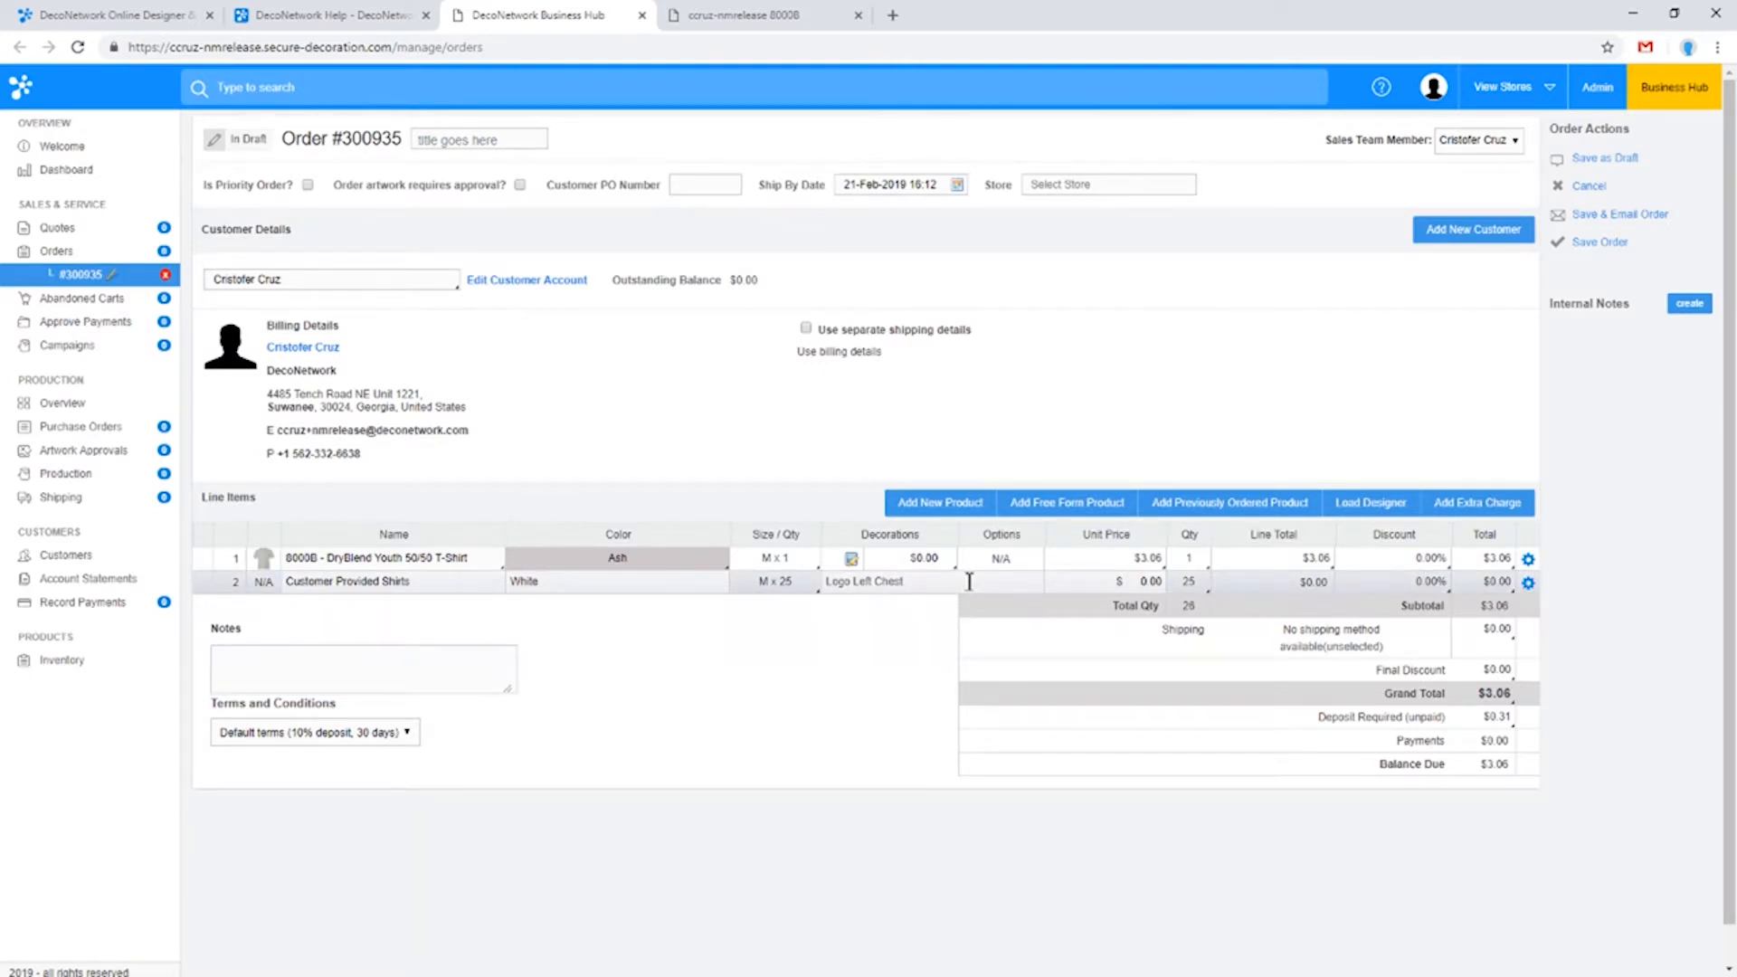
Step: View the decoration designer for the DryBlend Youth T-Shirt line, close it, and compare with the free form line's description
left_click(852, 559)
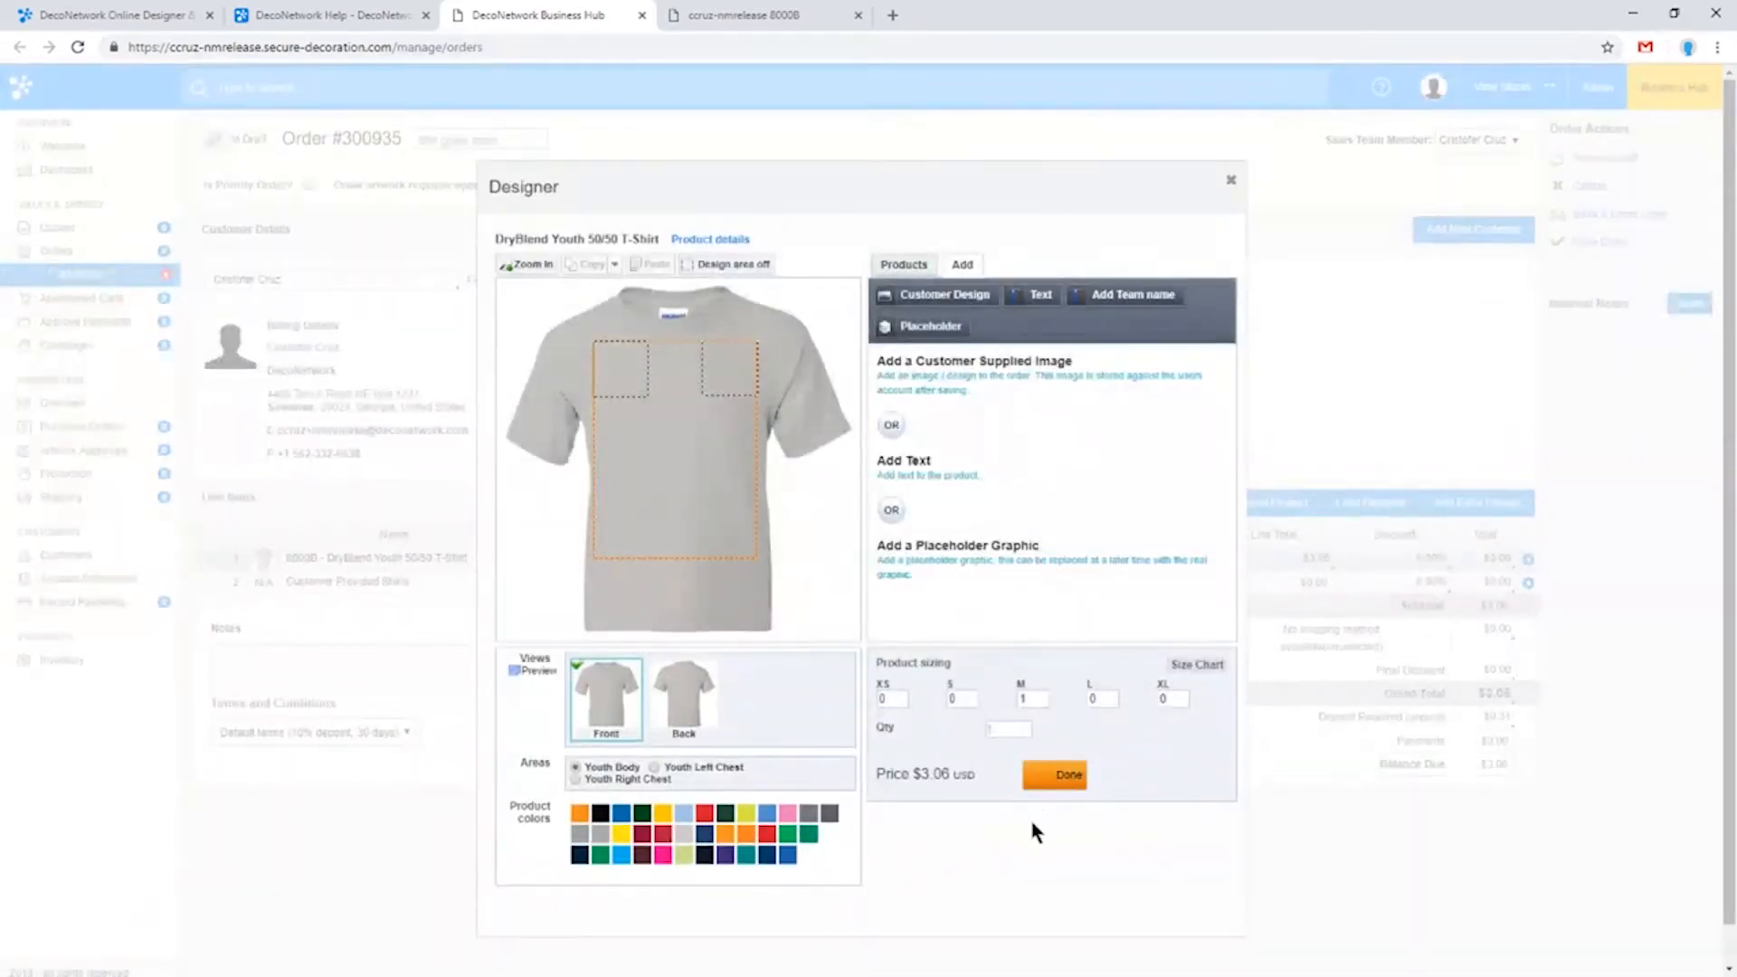
left_click(1049, 775)
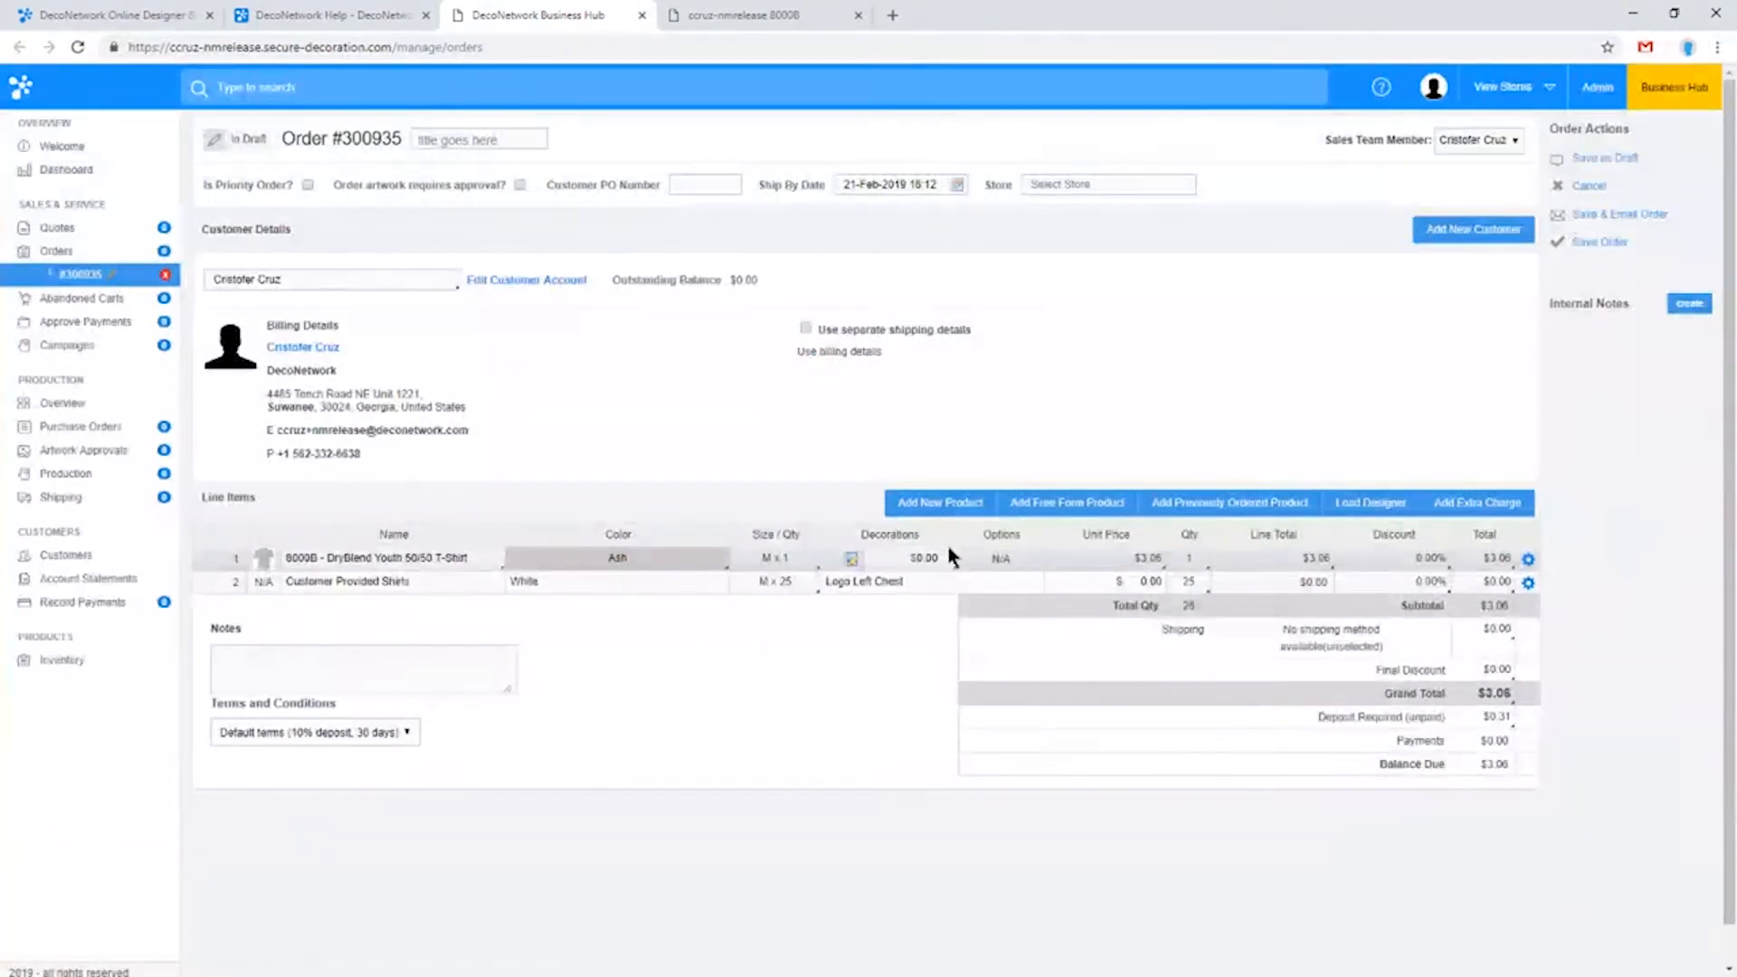
left_click(950, 579)
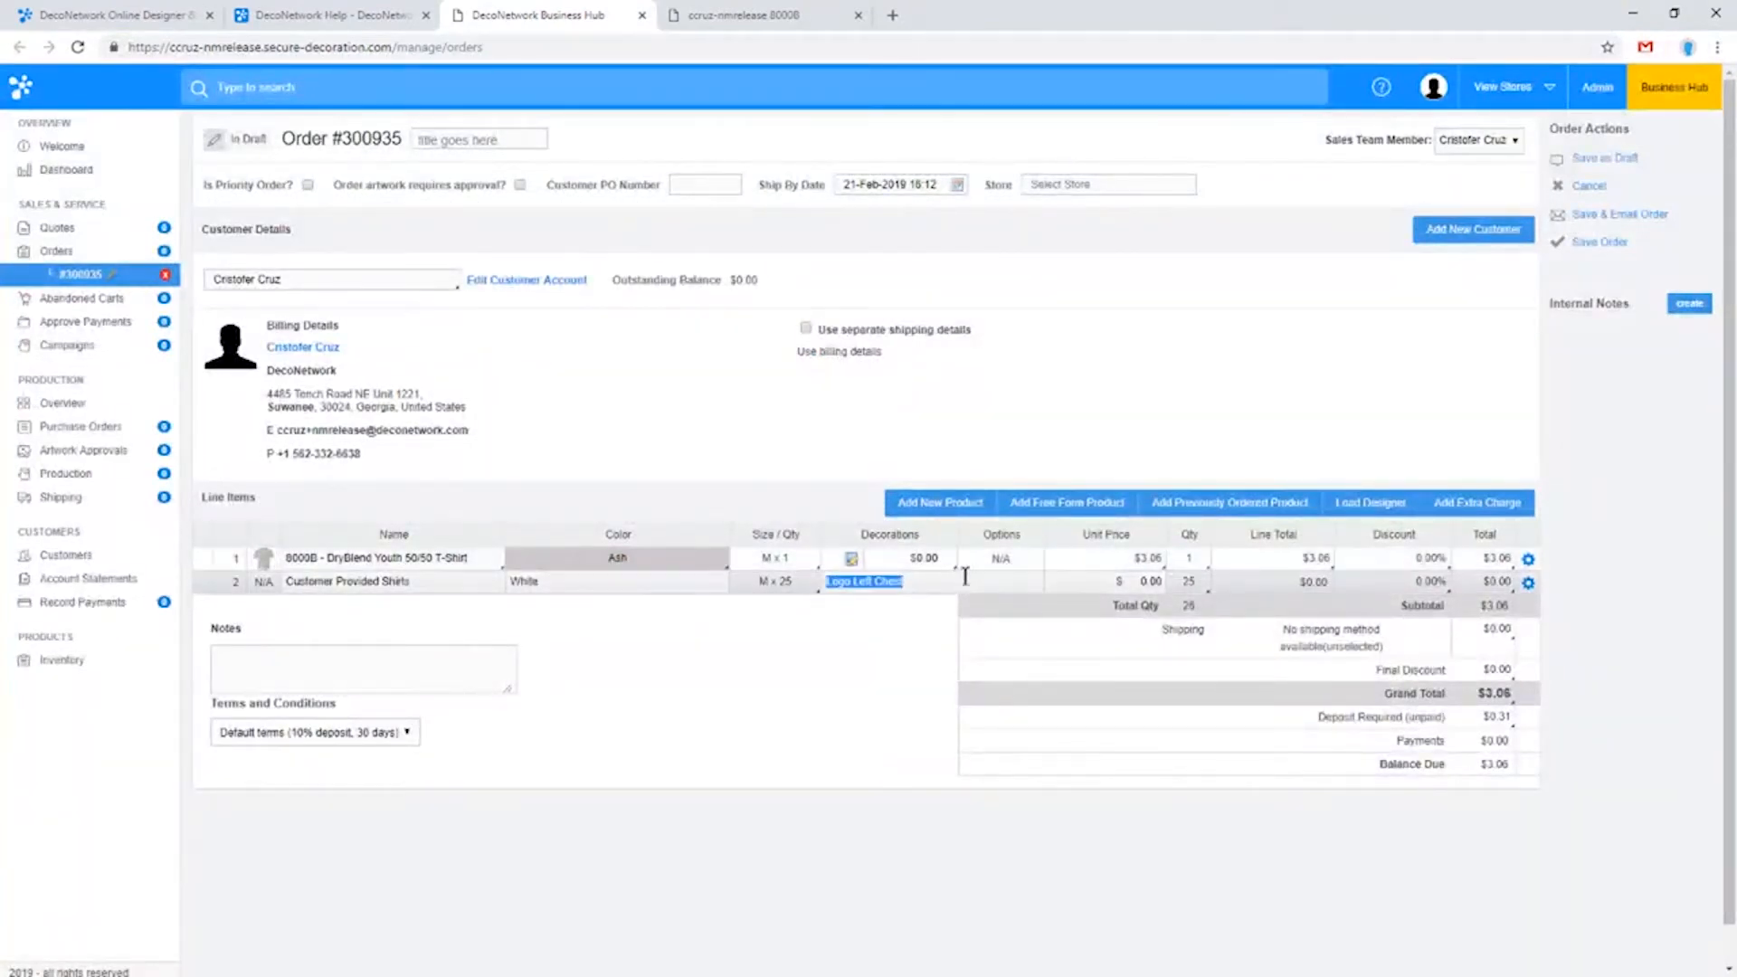
Step: View the file attachments of the Customer Provided Shirts line and close them without attaching anything
left_click(1527, 584)
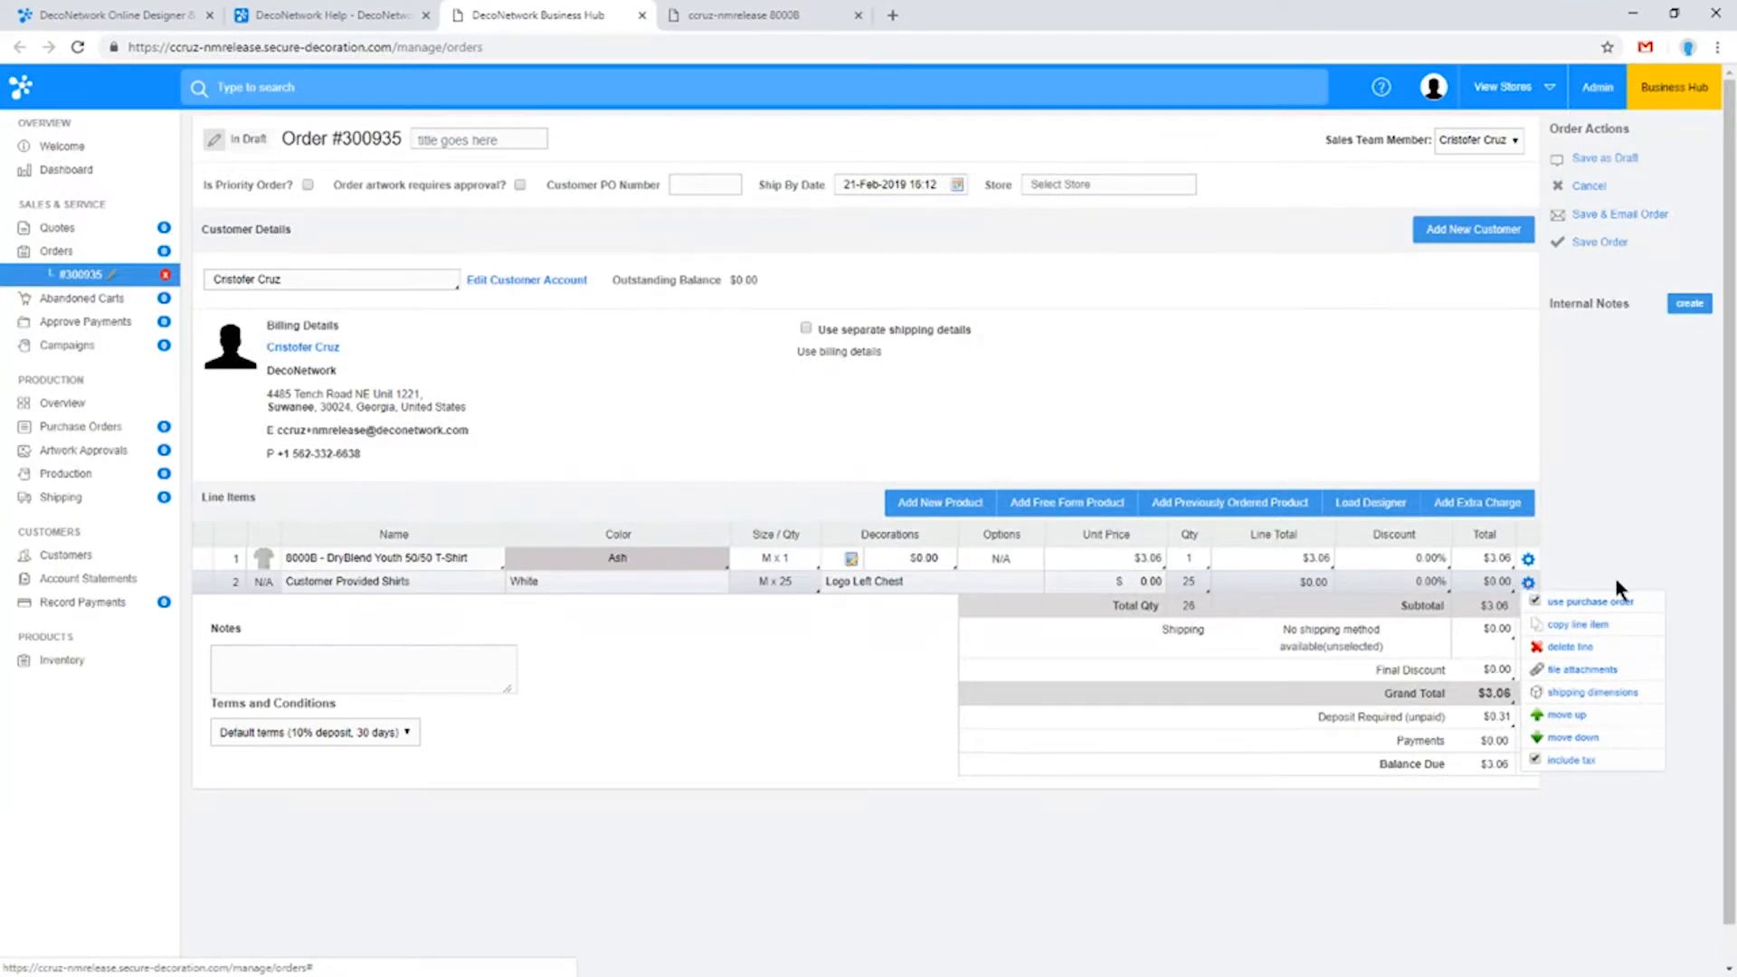
left_click(1589, 673)
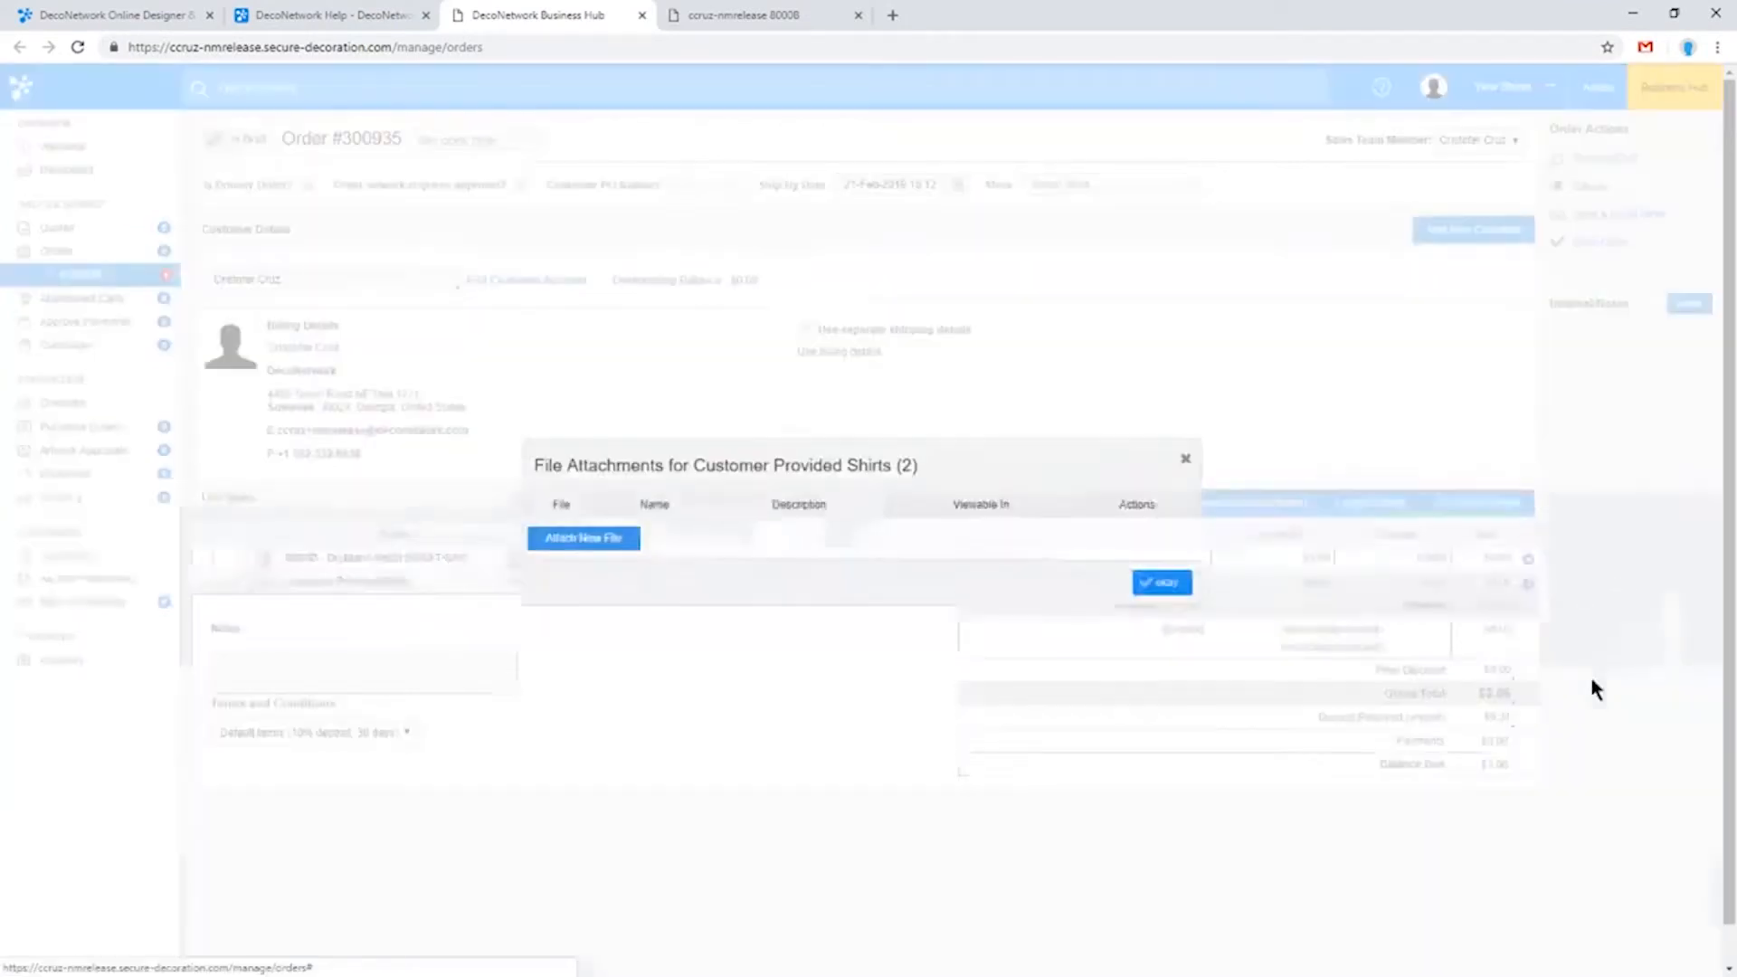
left_click(1185, 461)
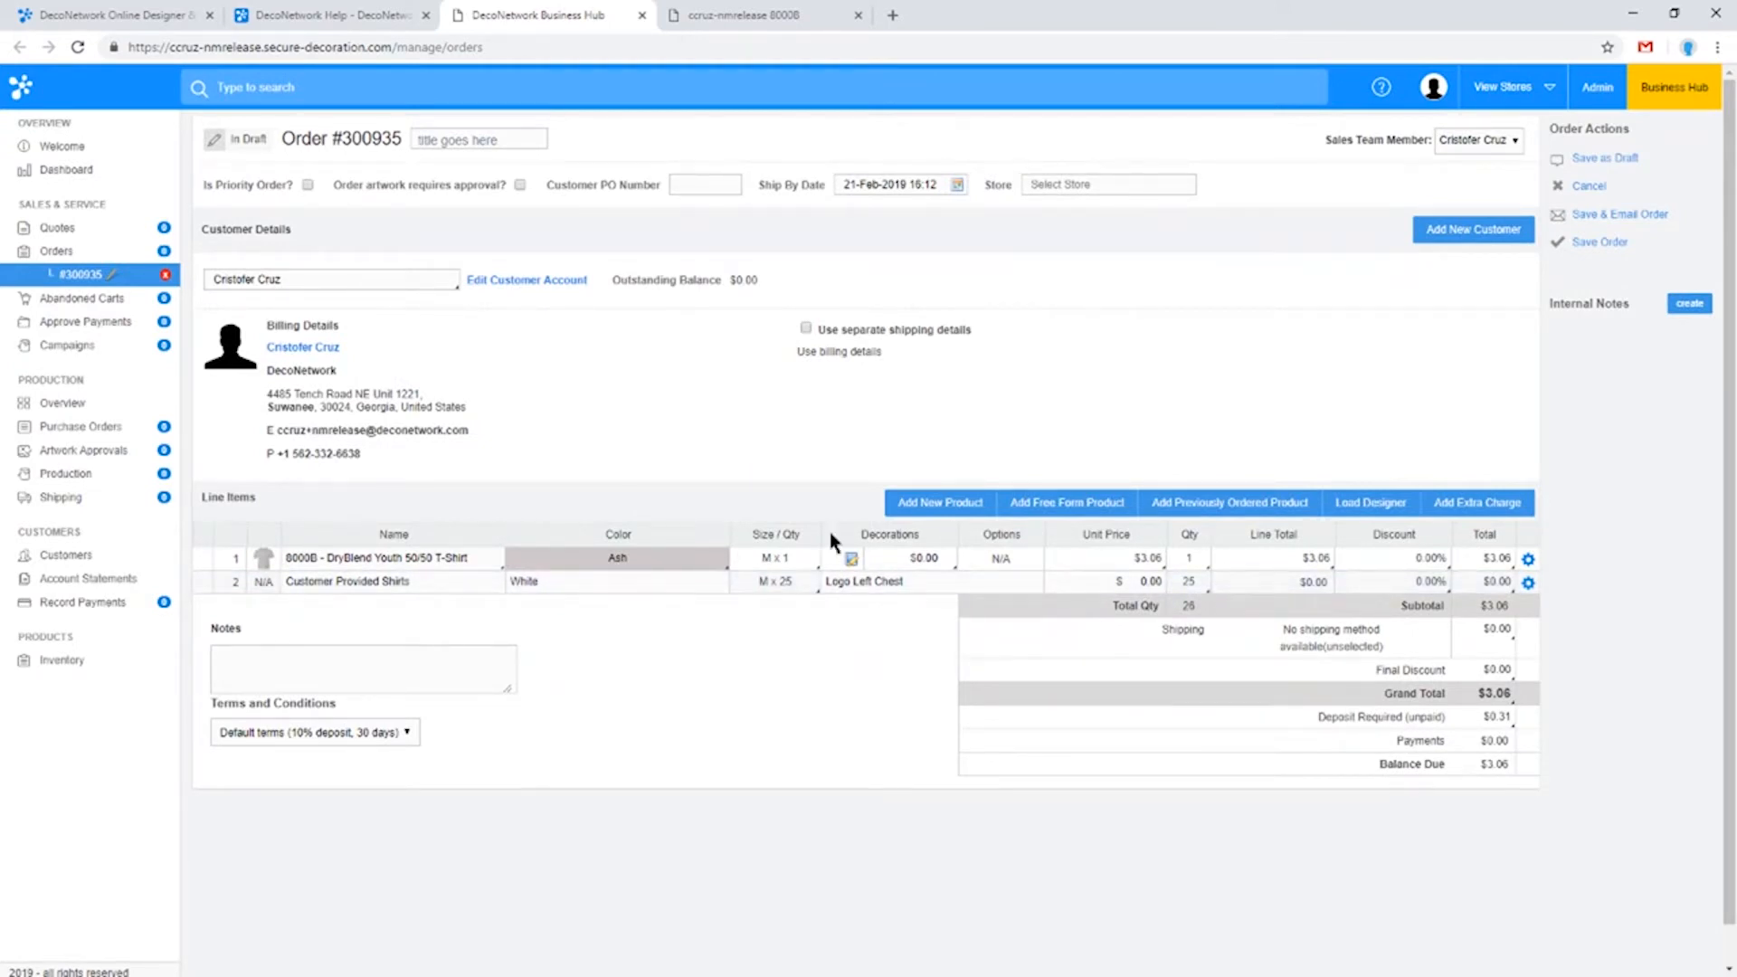
Step: Switch to the DecoNetwork admin site, open the product list and start a new custom product
left_click(686, 11)
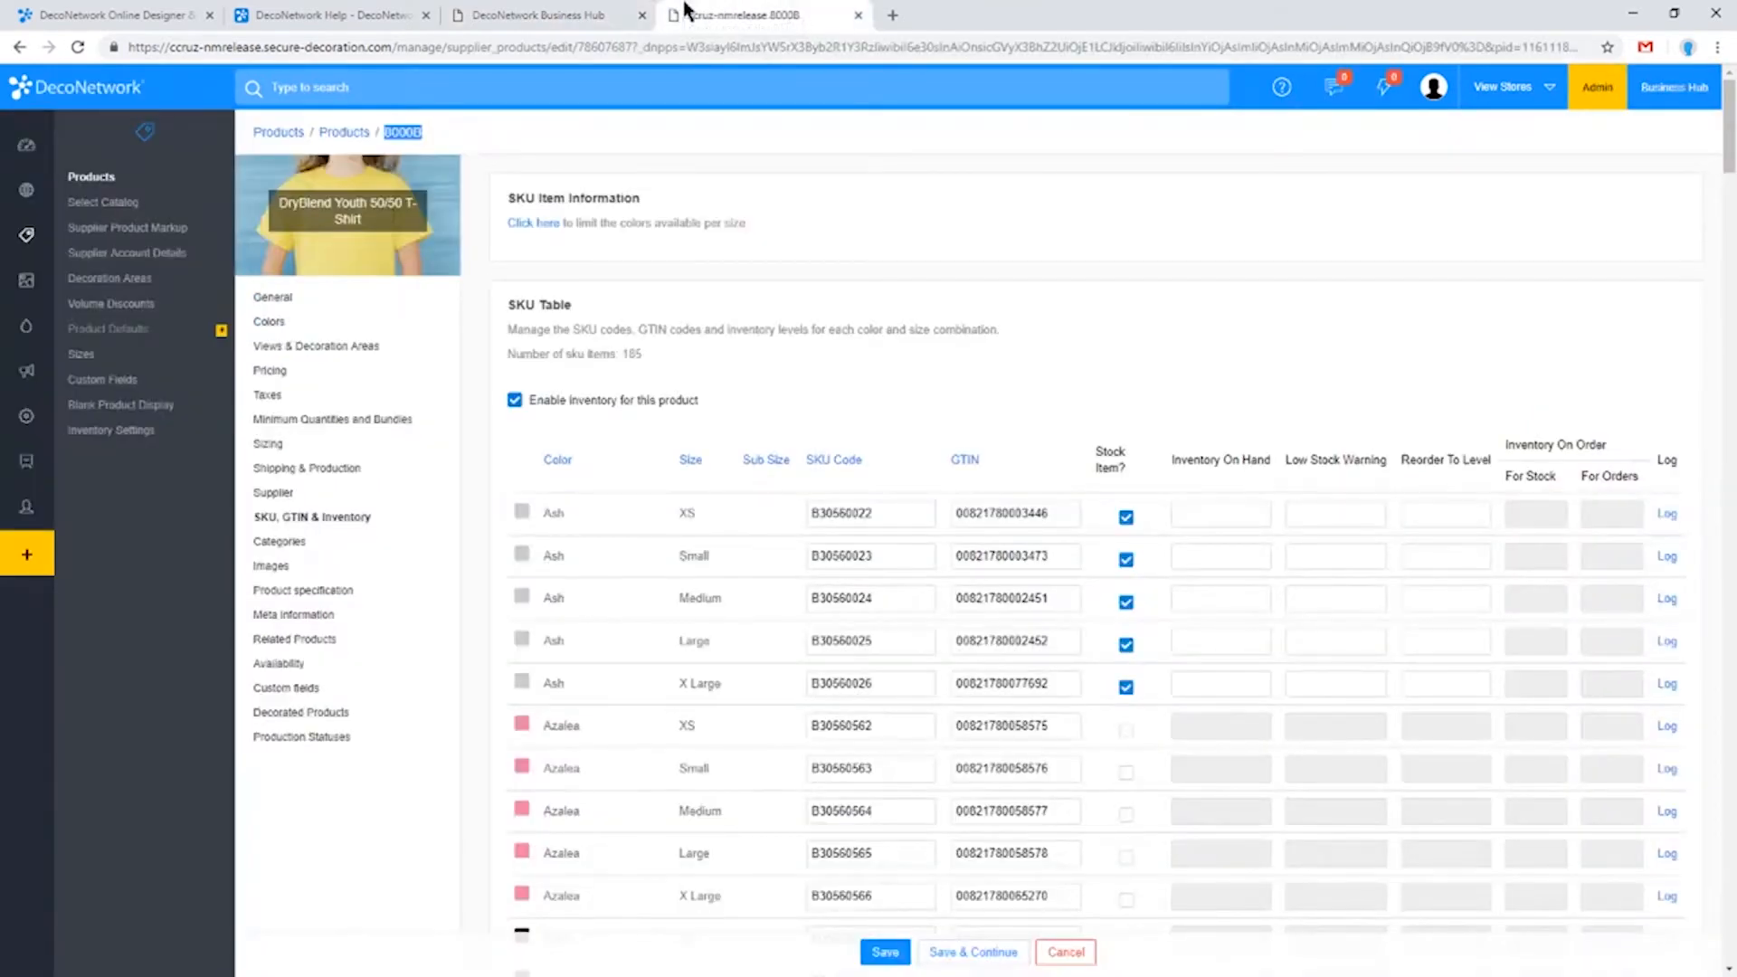
left_click(97, 184)
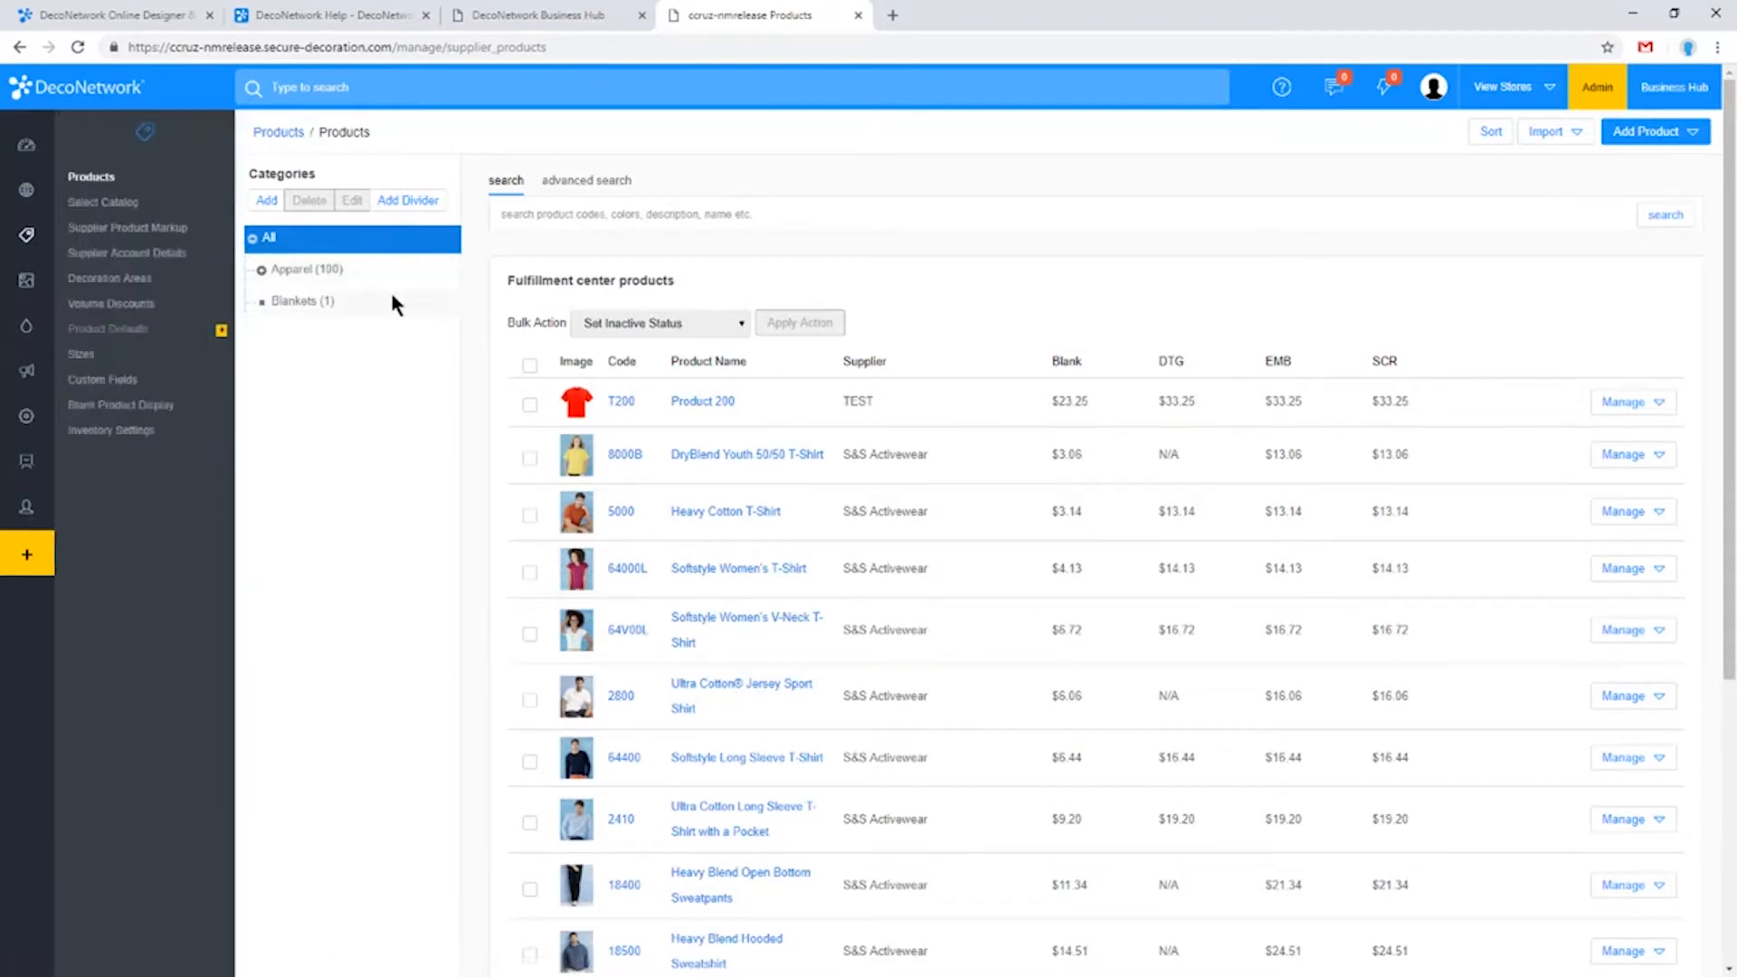
mouse_move(13, 208)
left_click(1648, 133)
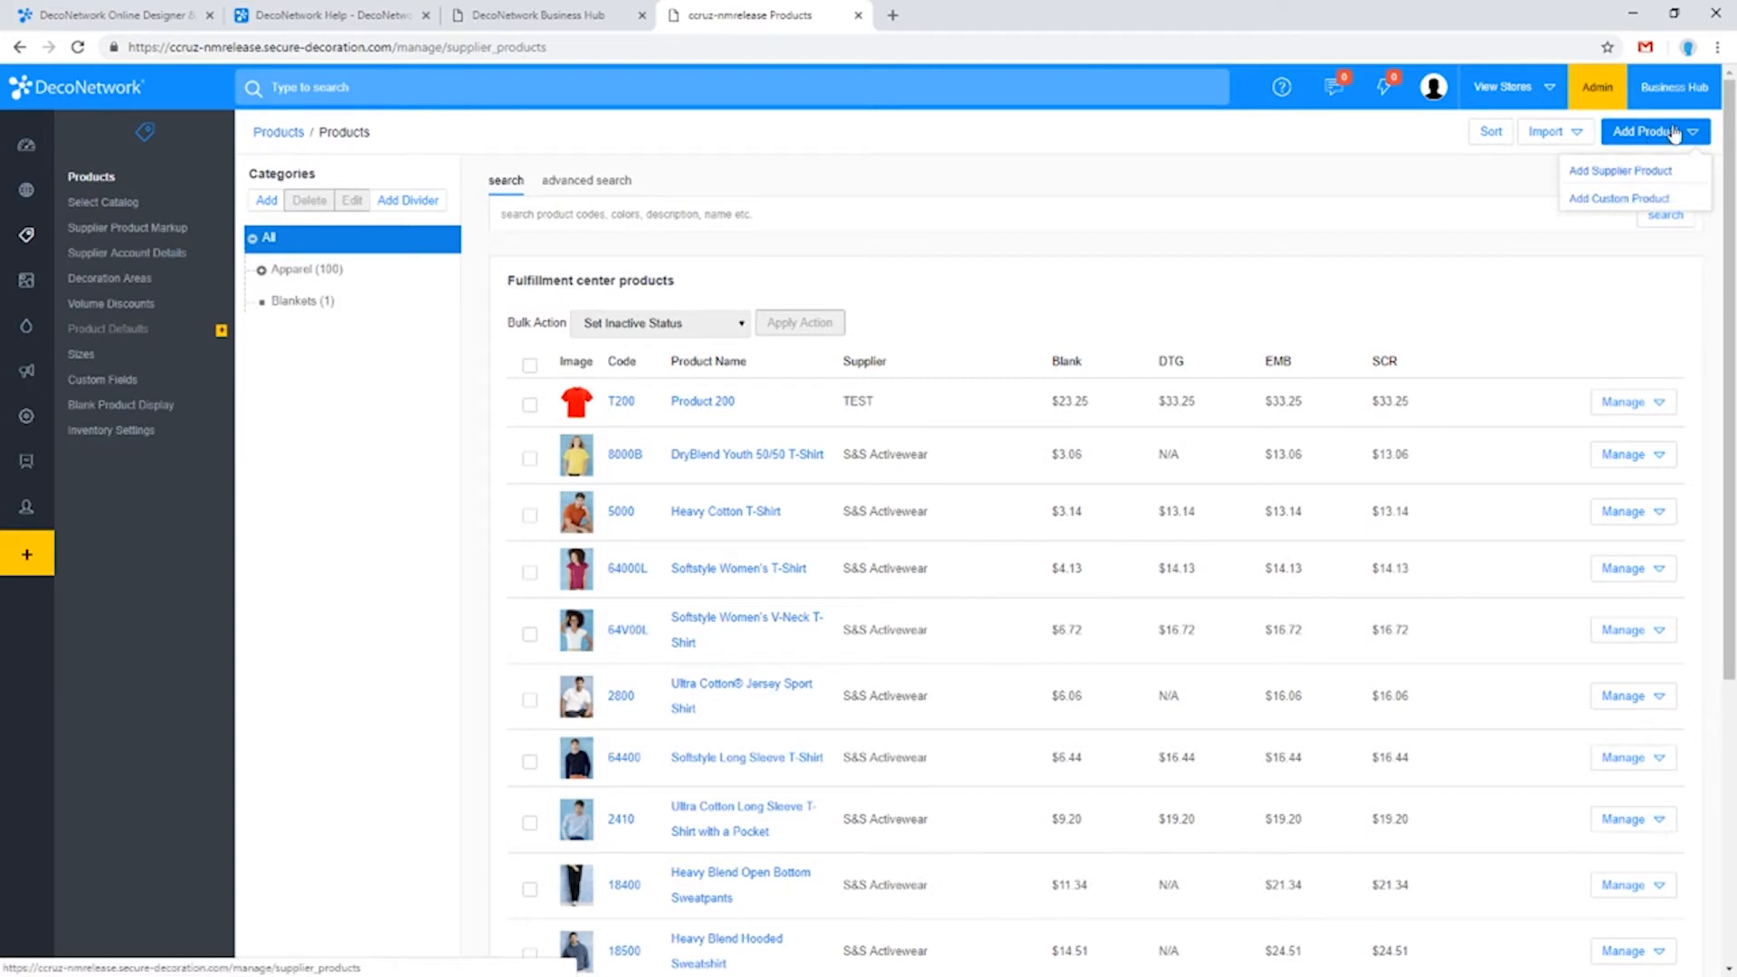
left_click(1619, 201)
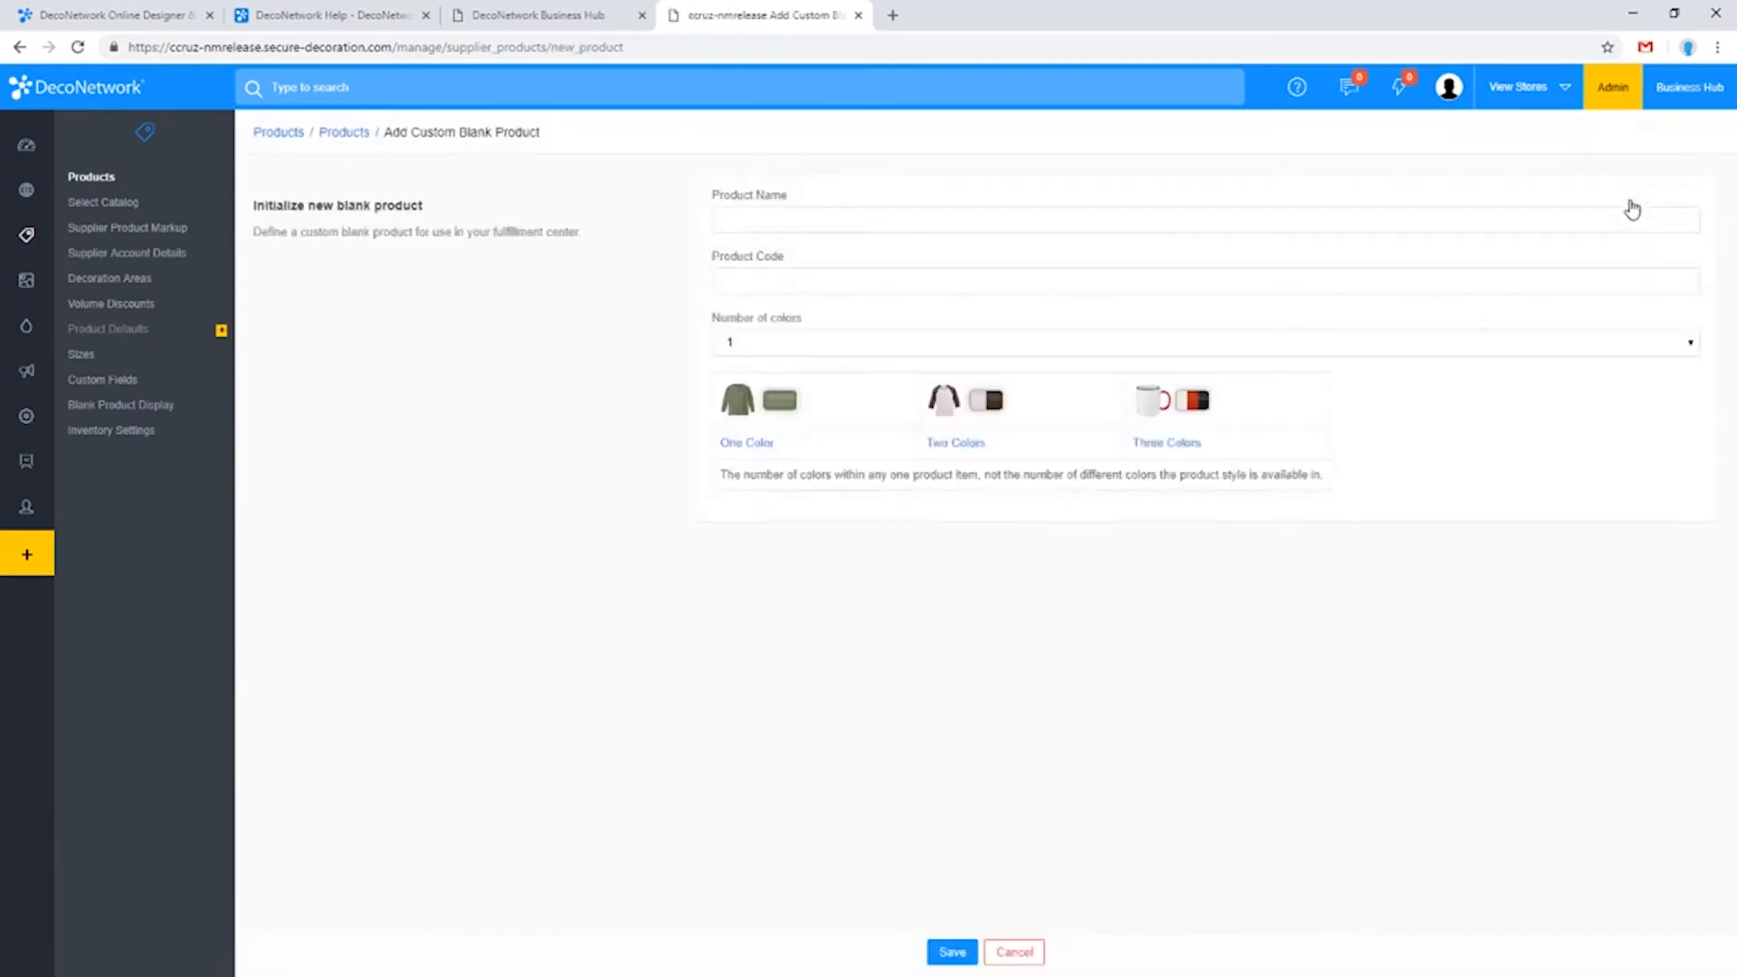
Step: Name the blank product "Customer Provided" with product code CP and 1 color, and save it
left_click(885, 218)
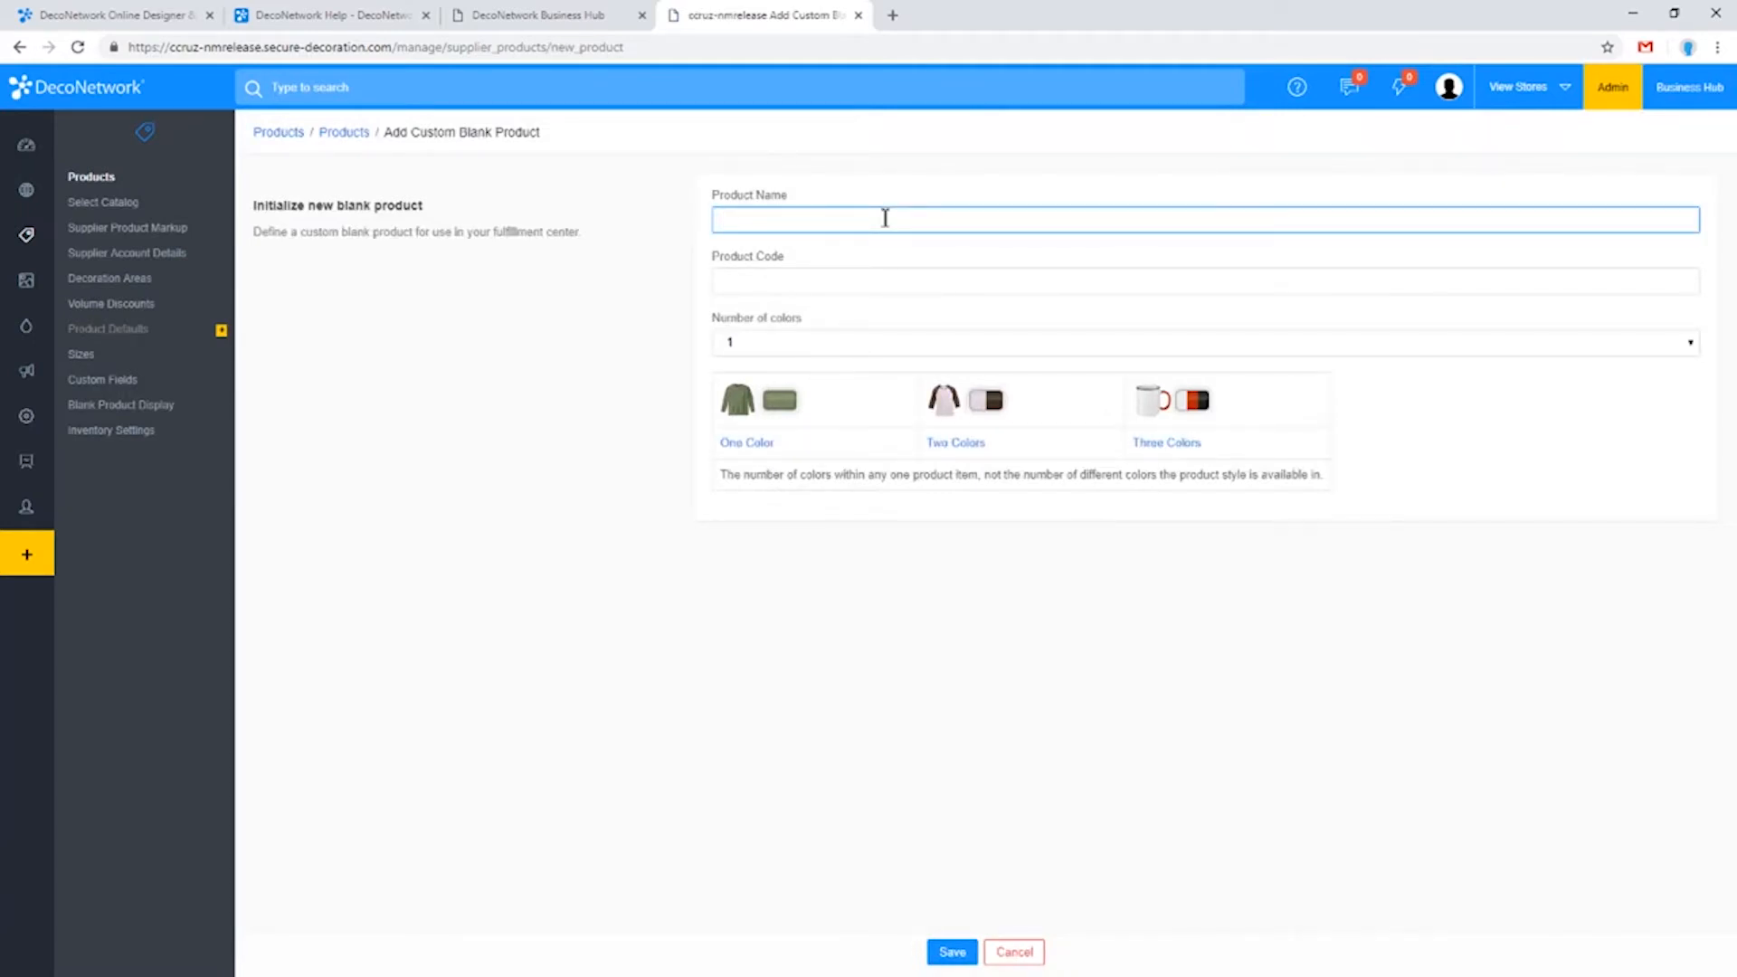
type("Customer Provided")
key("Tab")
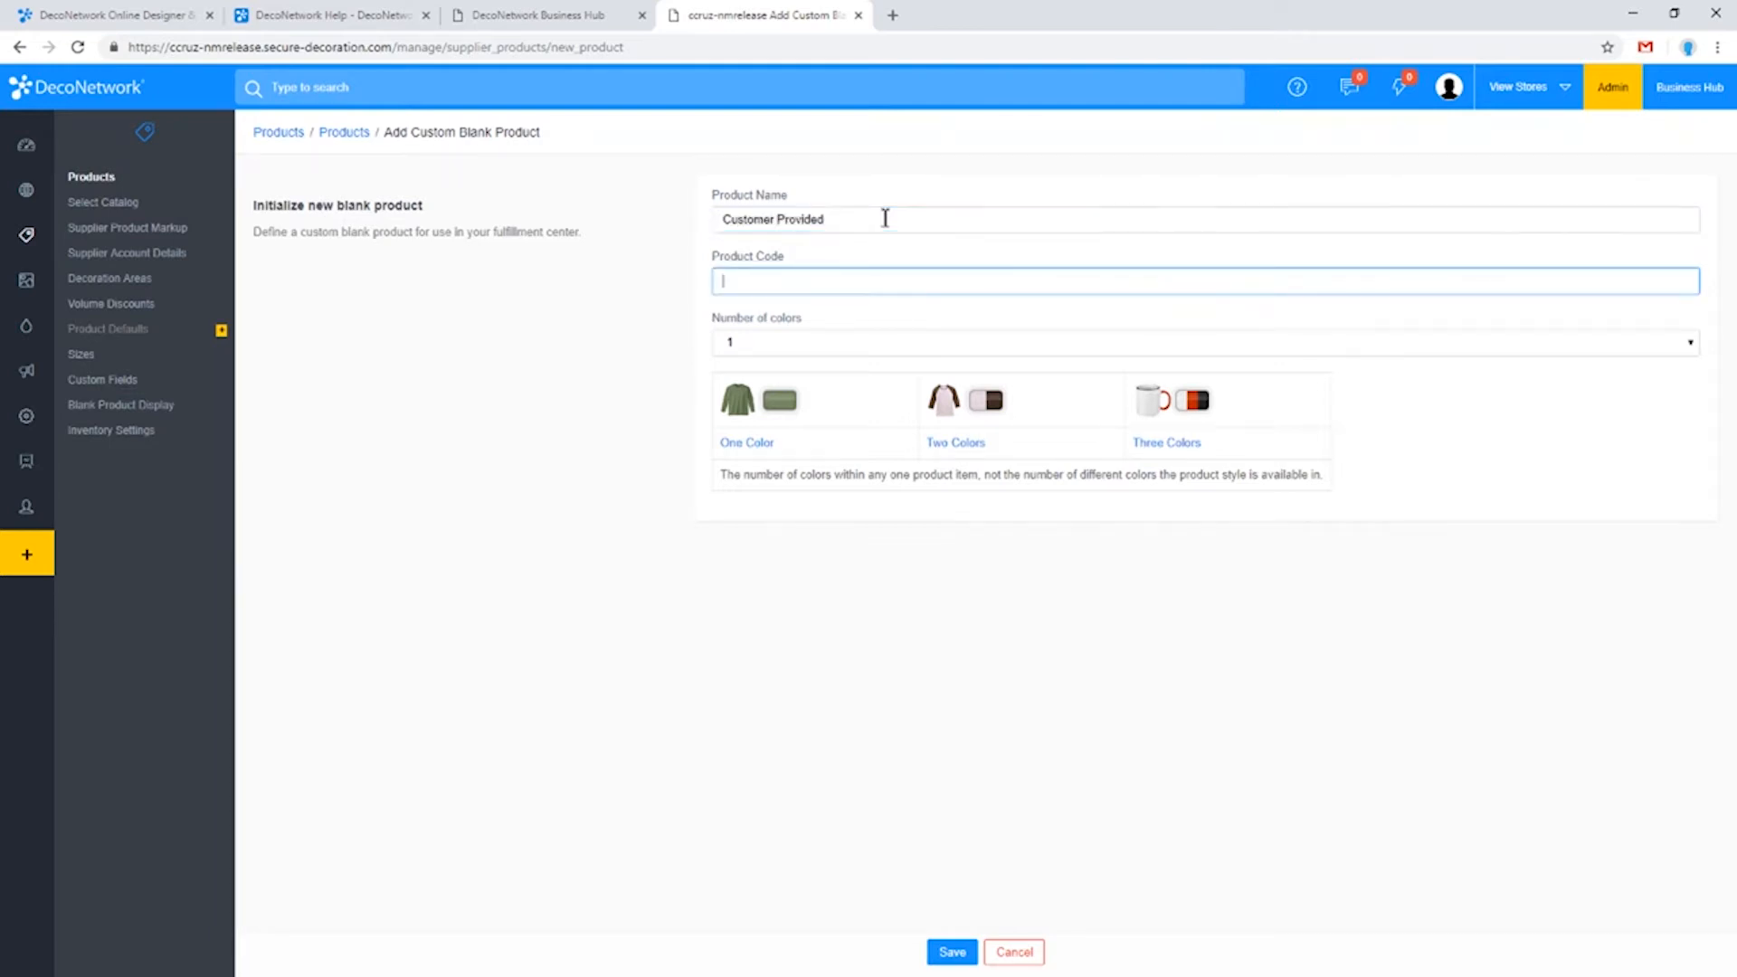
type("CP")
left_click(492, 452)
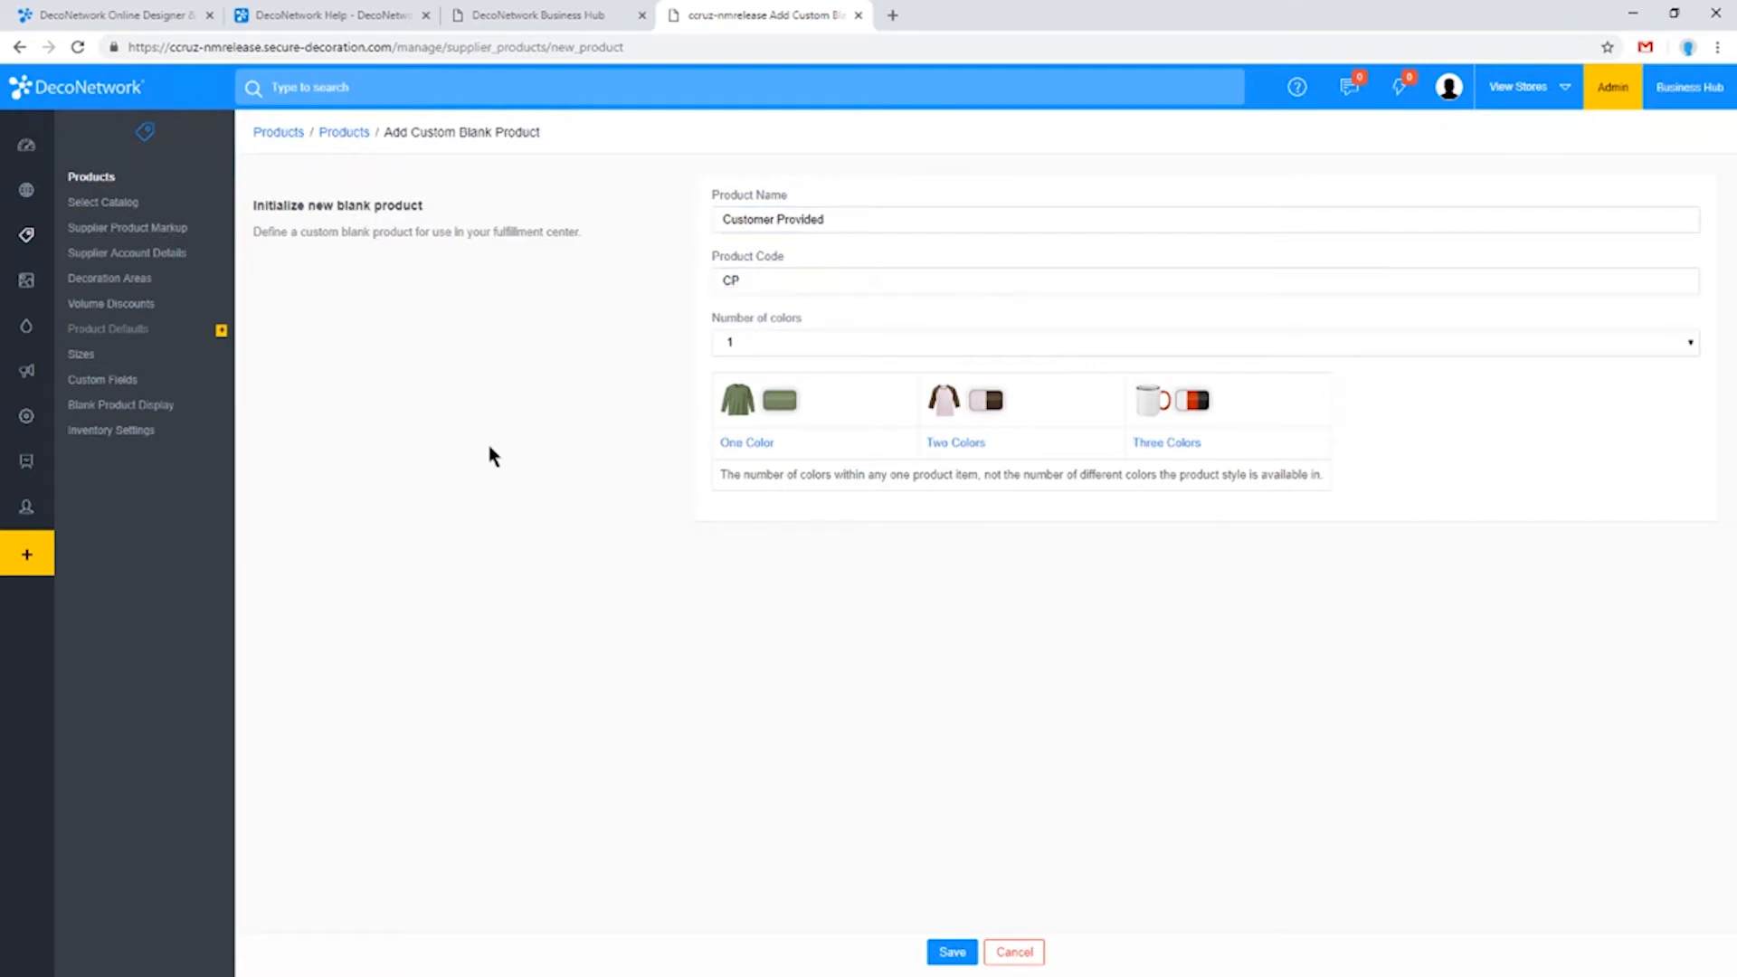
left_click(774, 337)
left_click(760, 365)
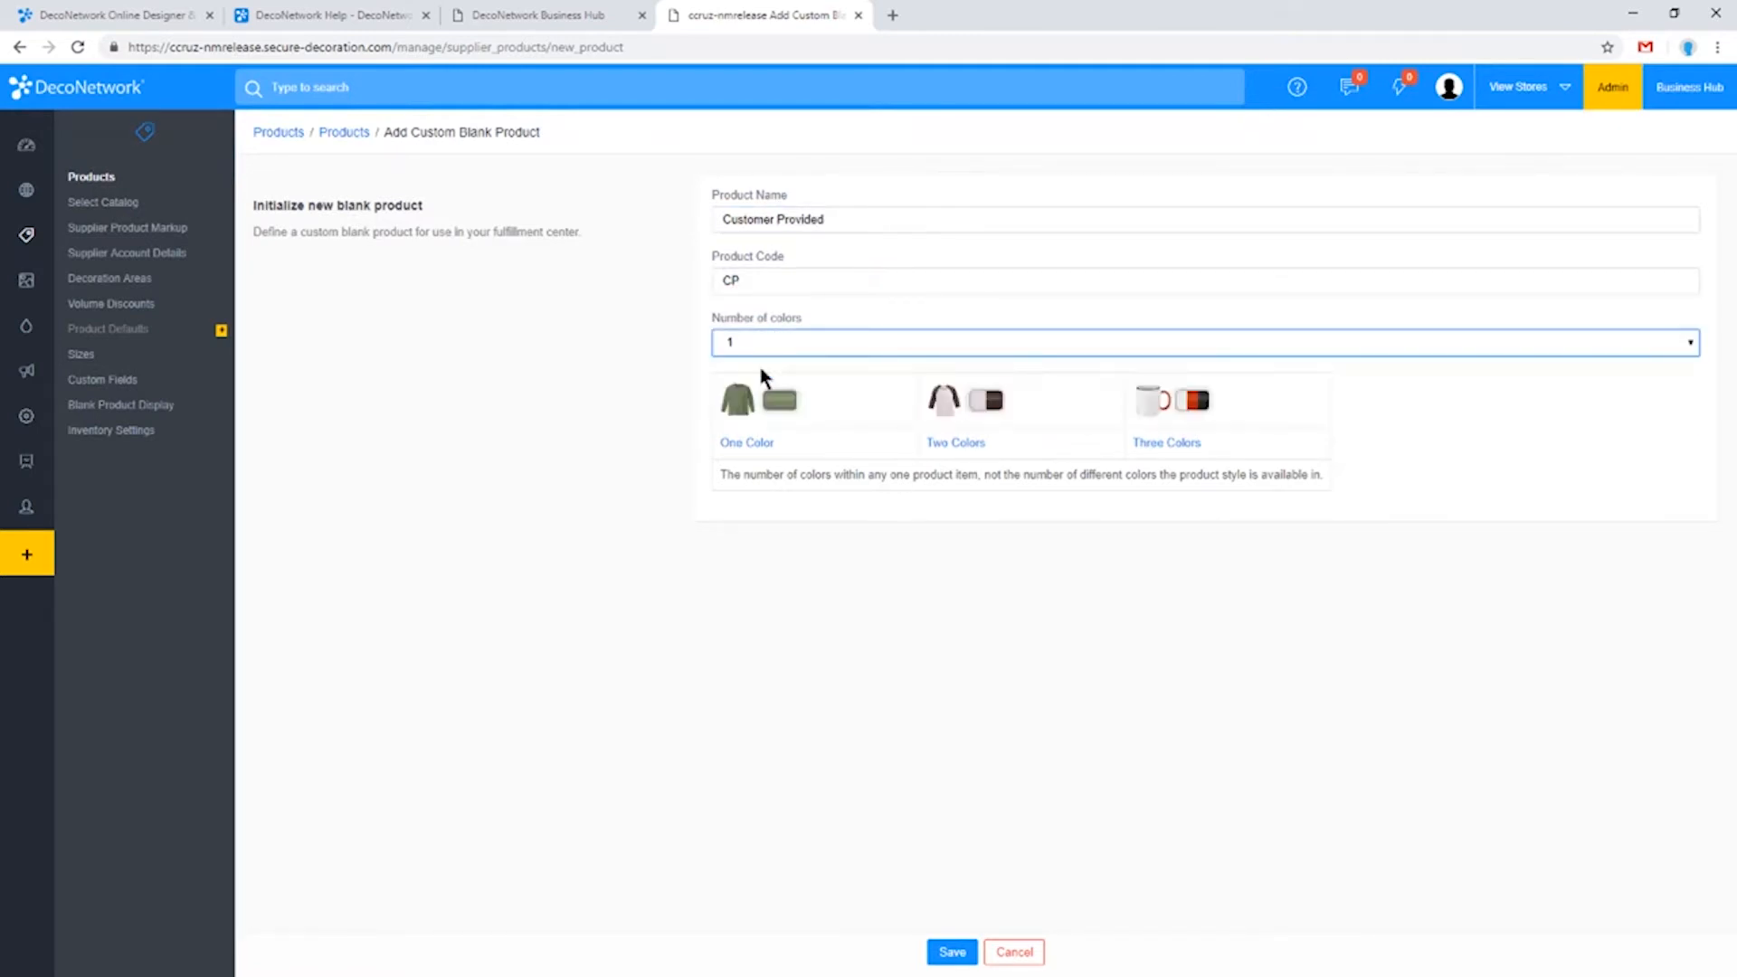
left_click(669, 396)
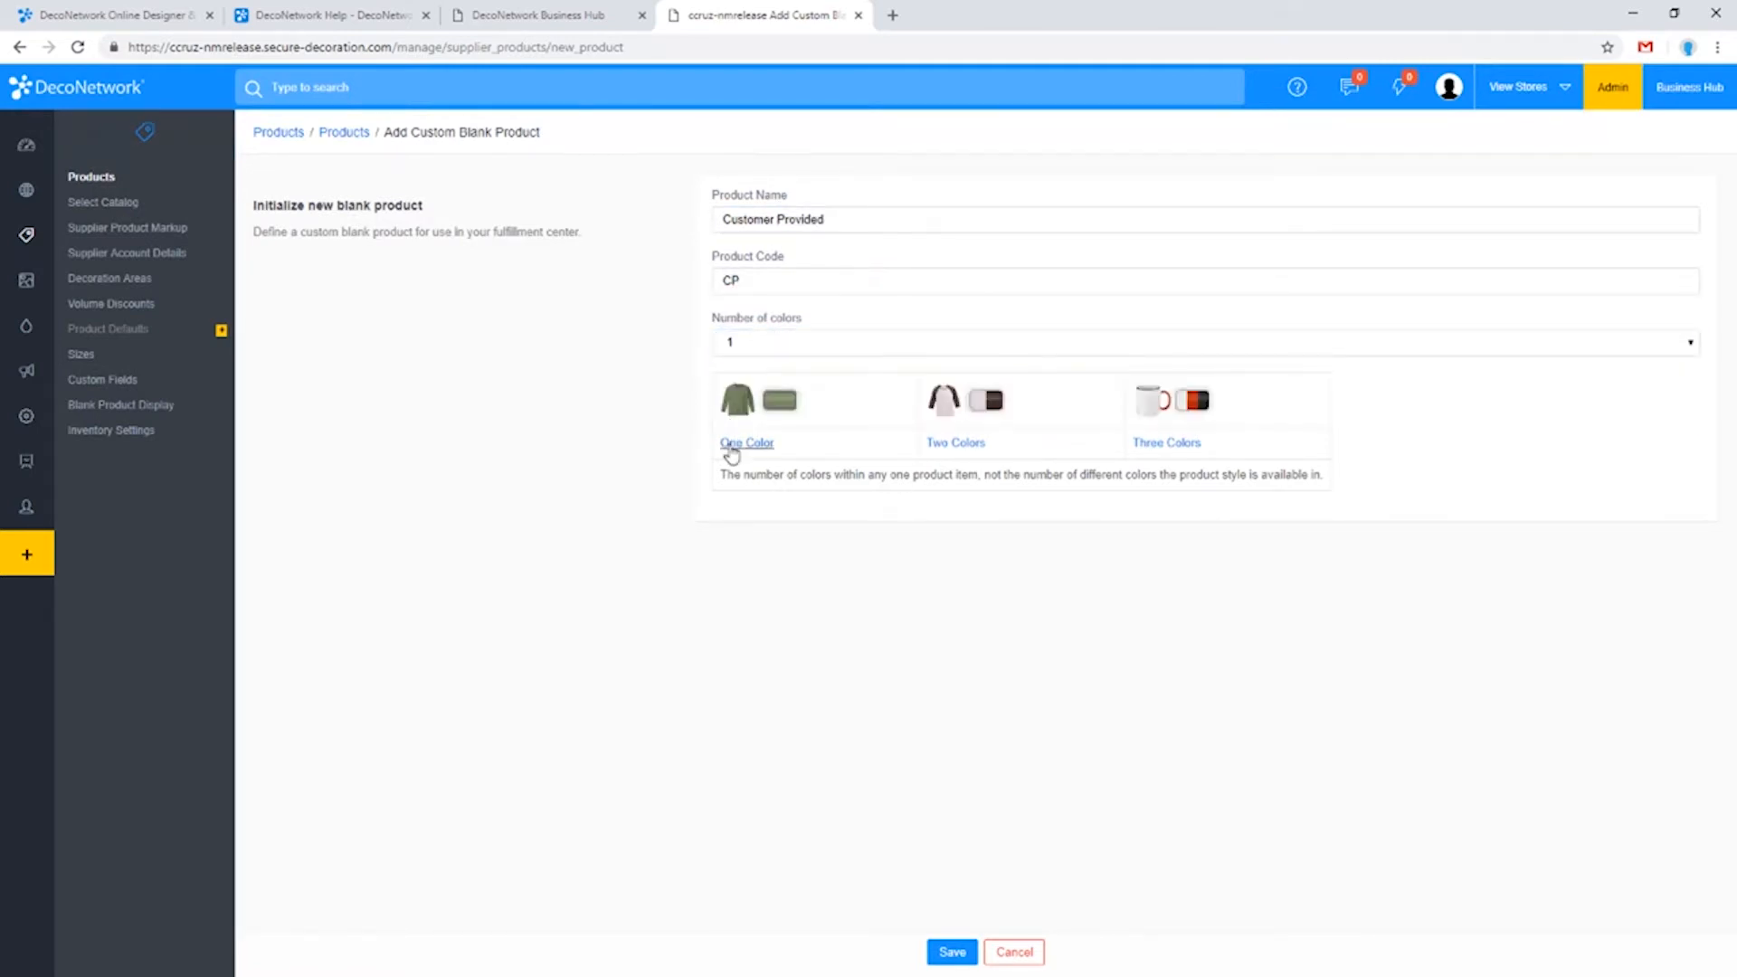
left_click(947, 955)
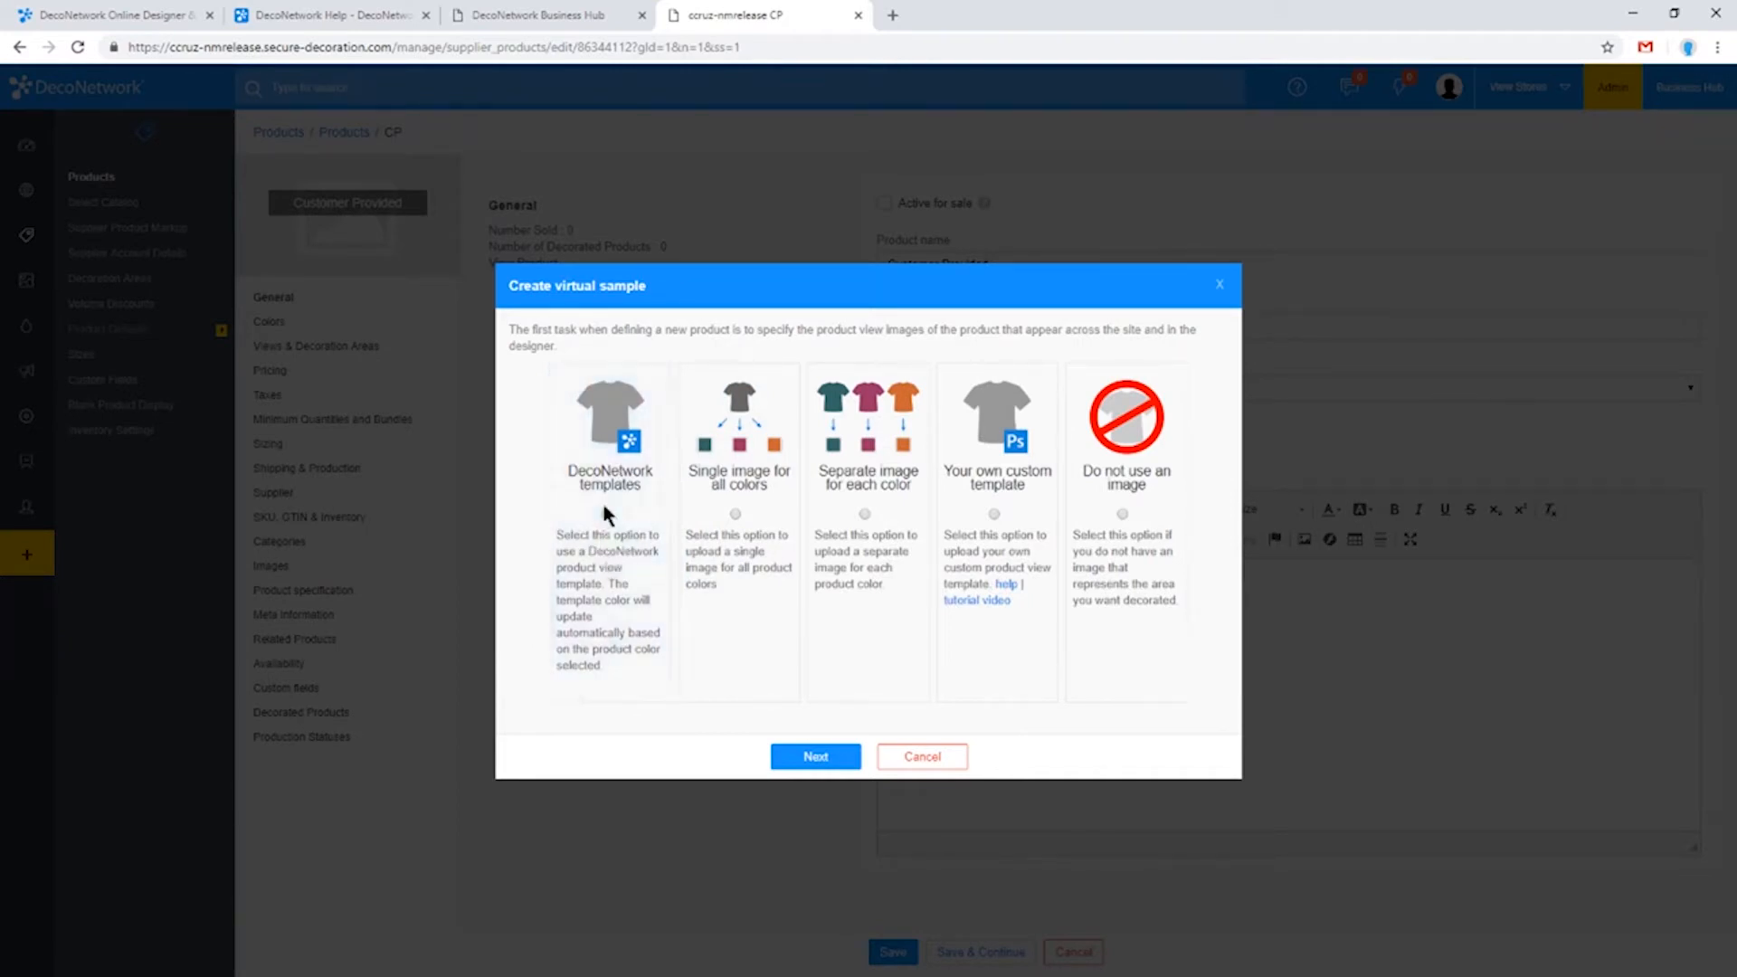
Step: Use DecoNetwork templates for the virtual sample, filter by Front/Primary view, and select Youth 100% Cotton Pigment-Dyed Tee: Front
left_click(796, 757)
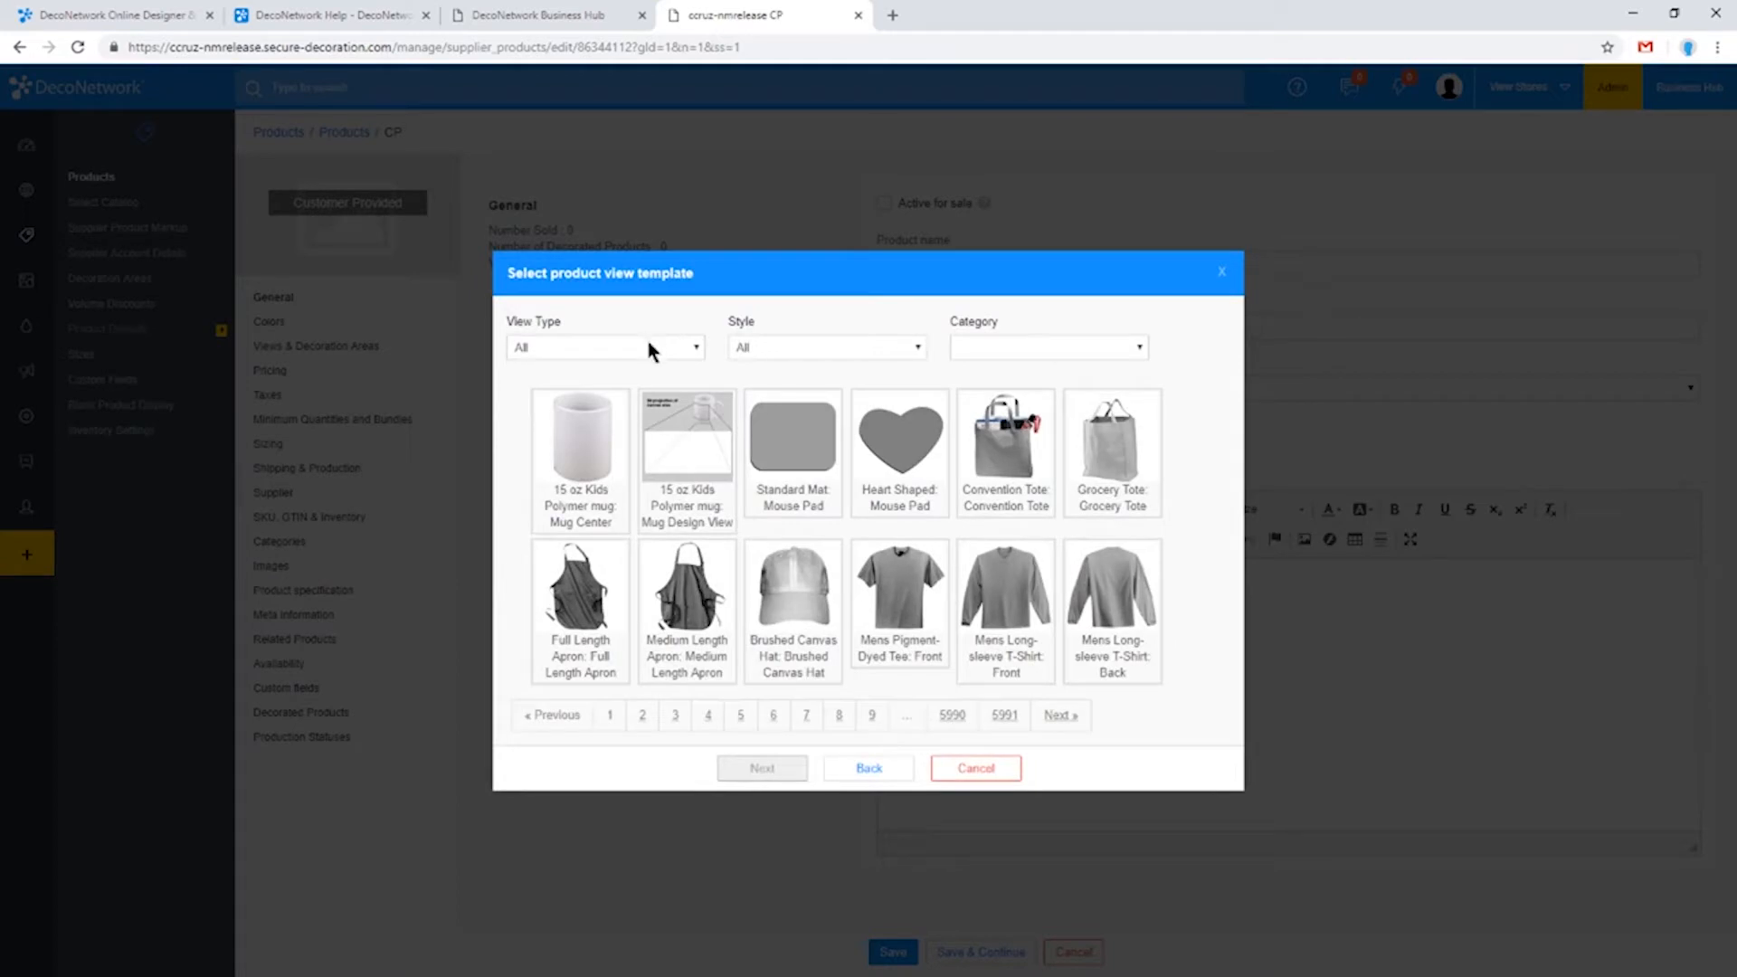
left_click(773, 716)
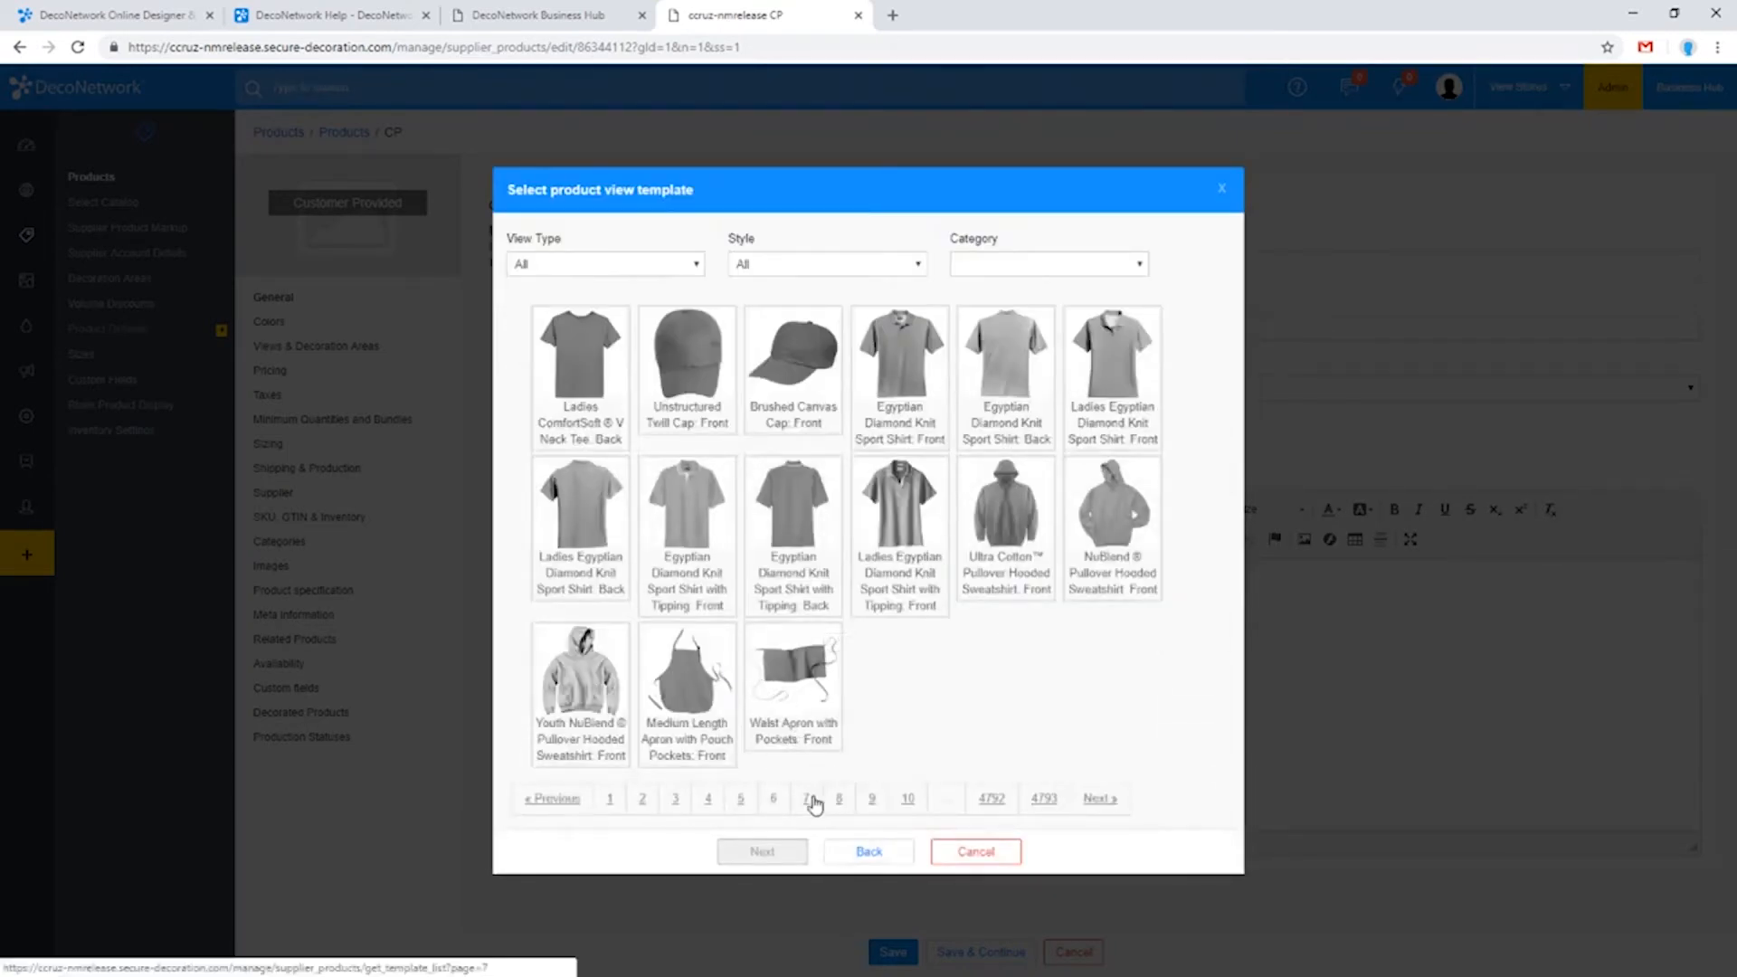
left_click(809, 800)
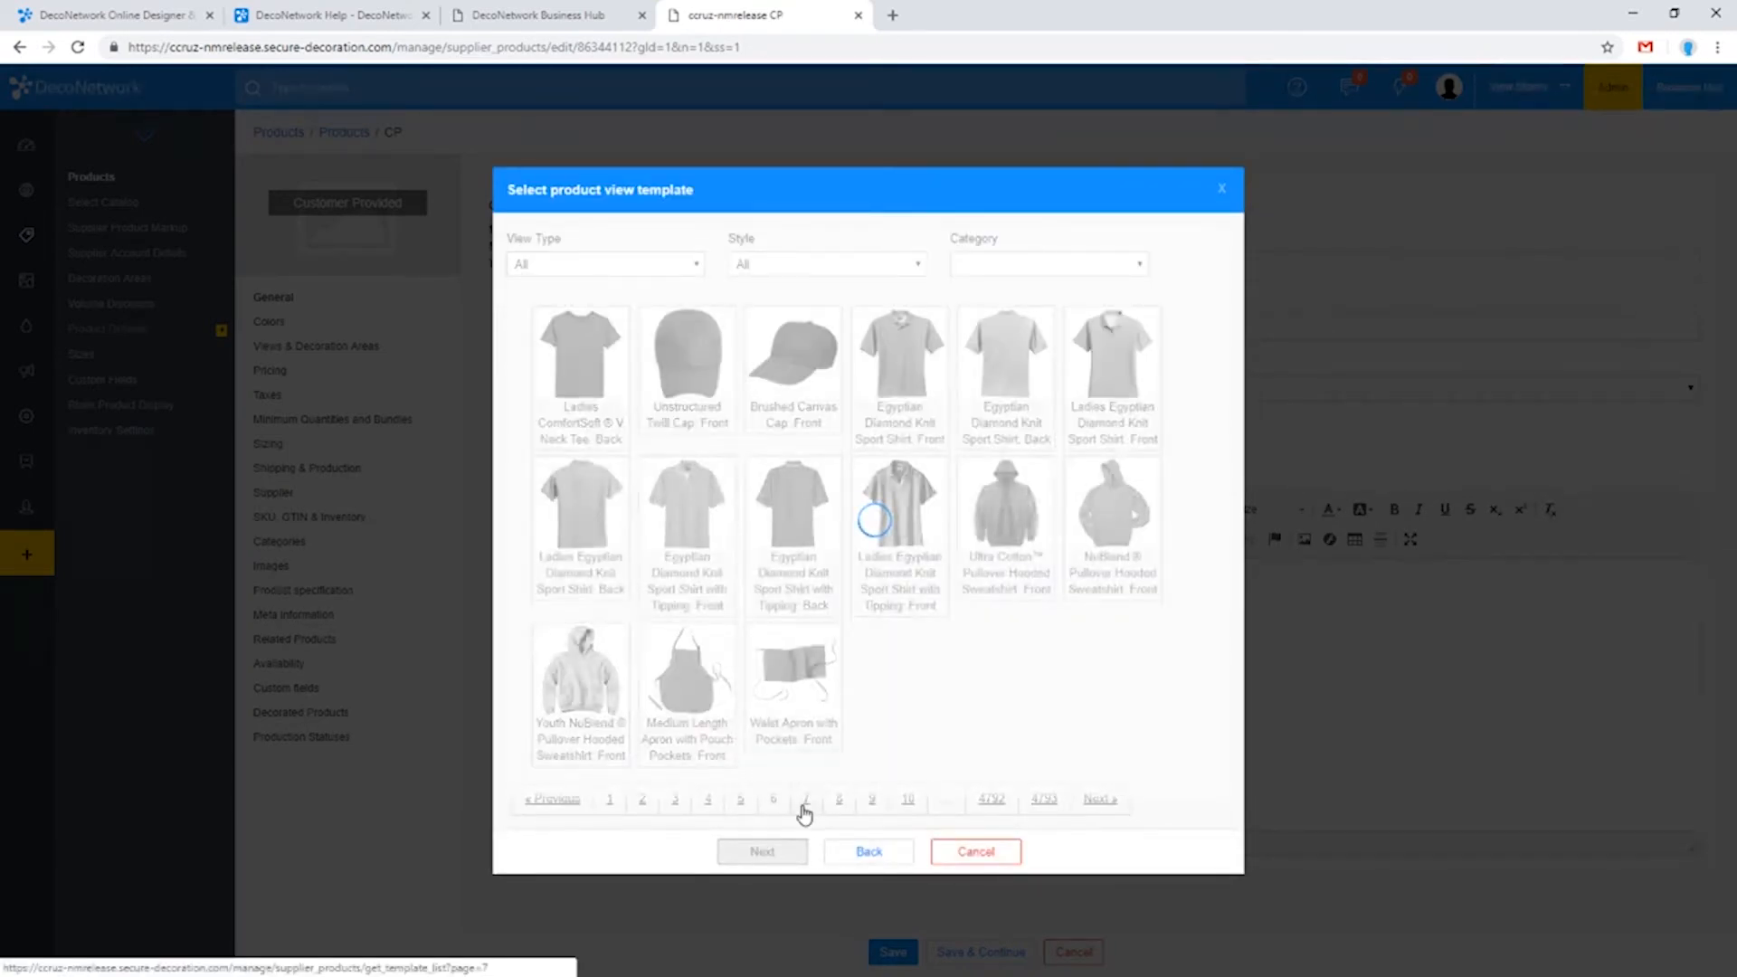
left_click(709, 803)
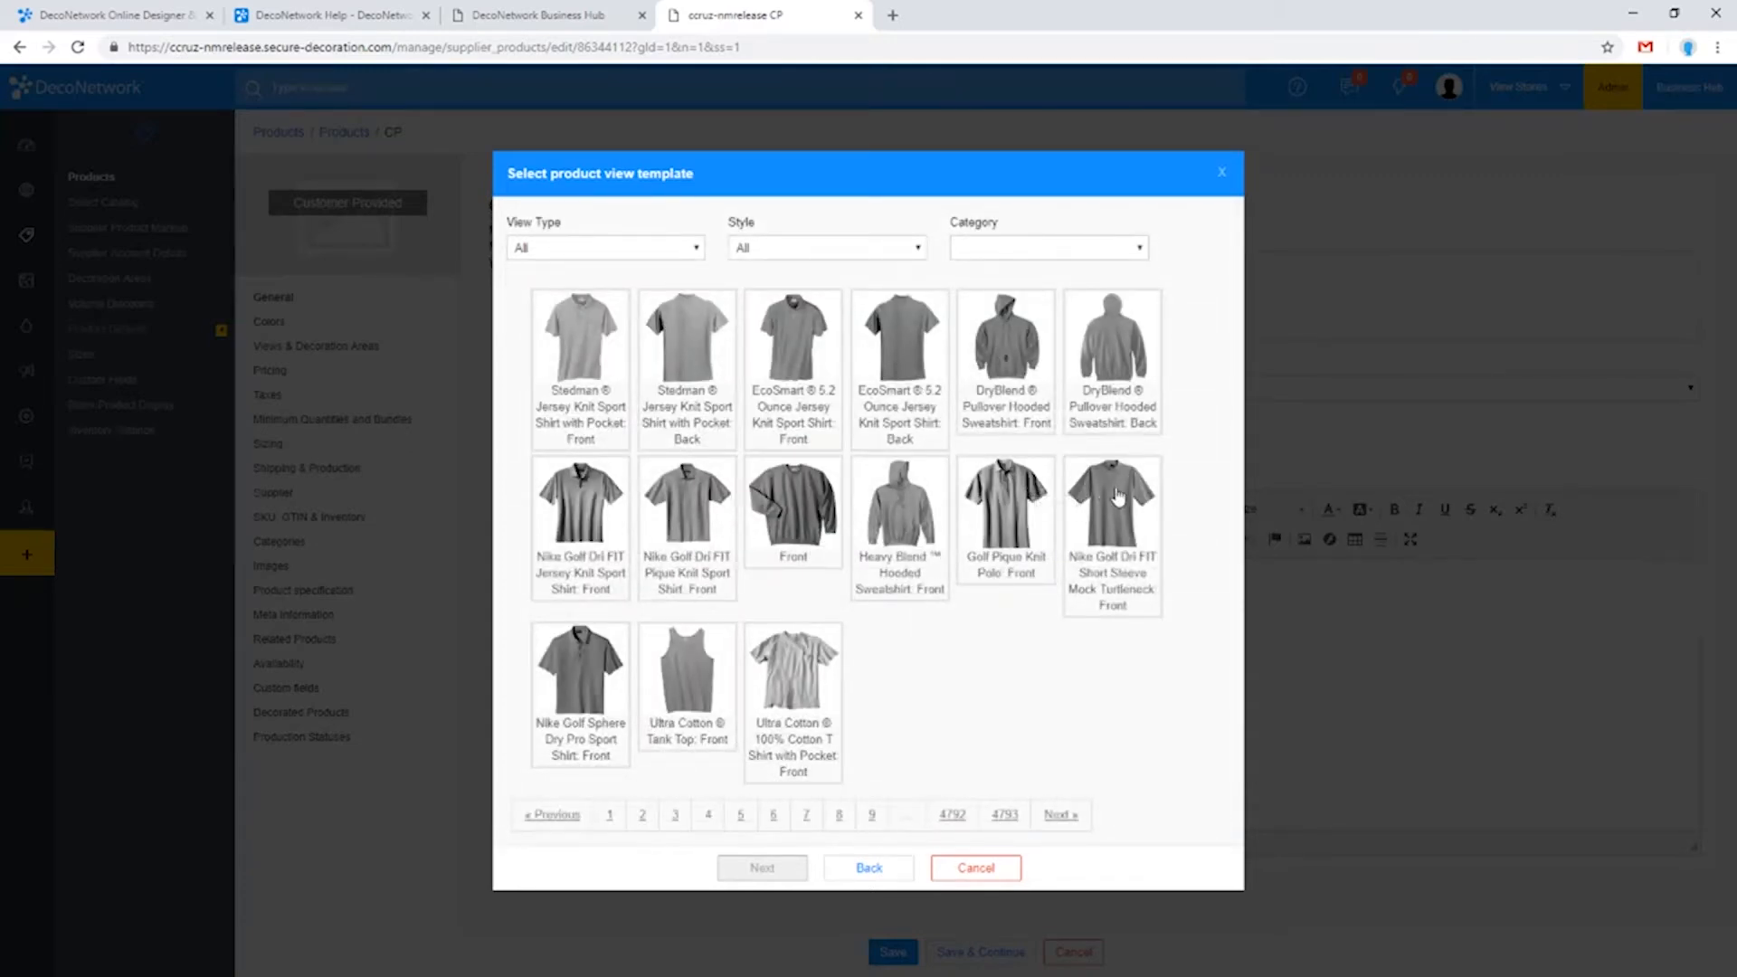
left_click(644, 823)
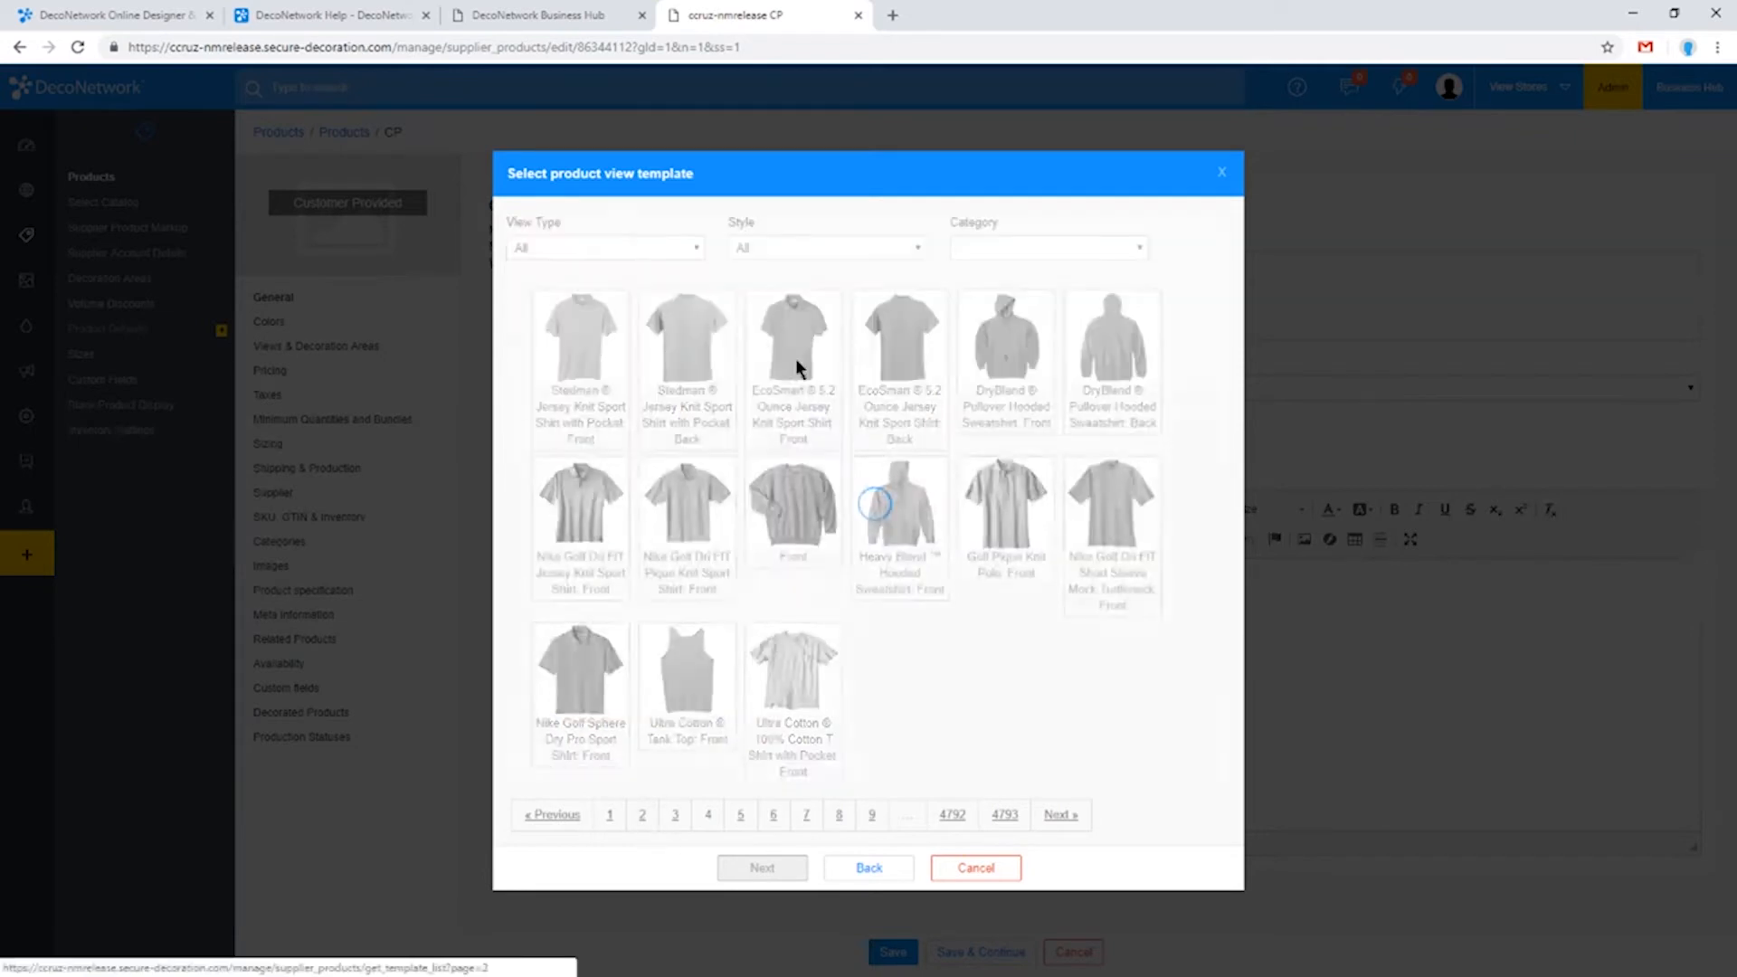
left_click(683, 251)
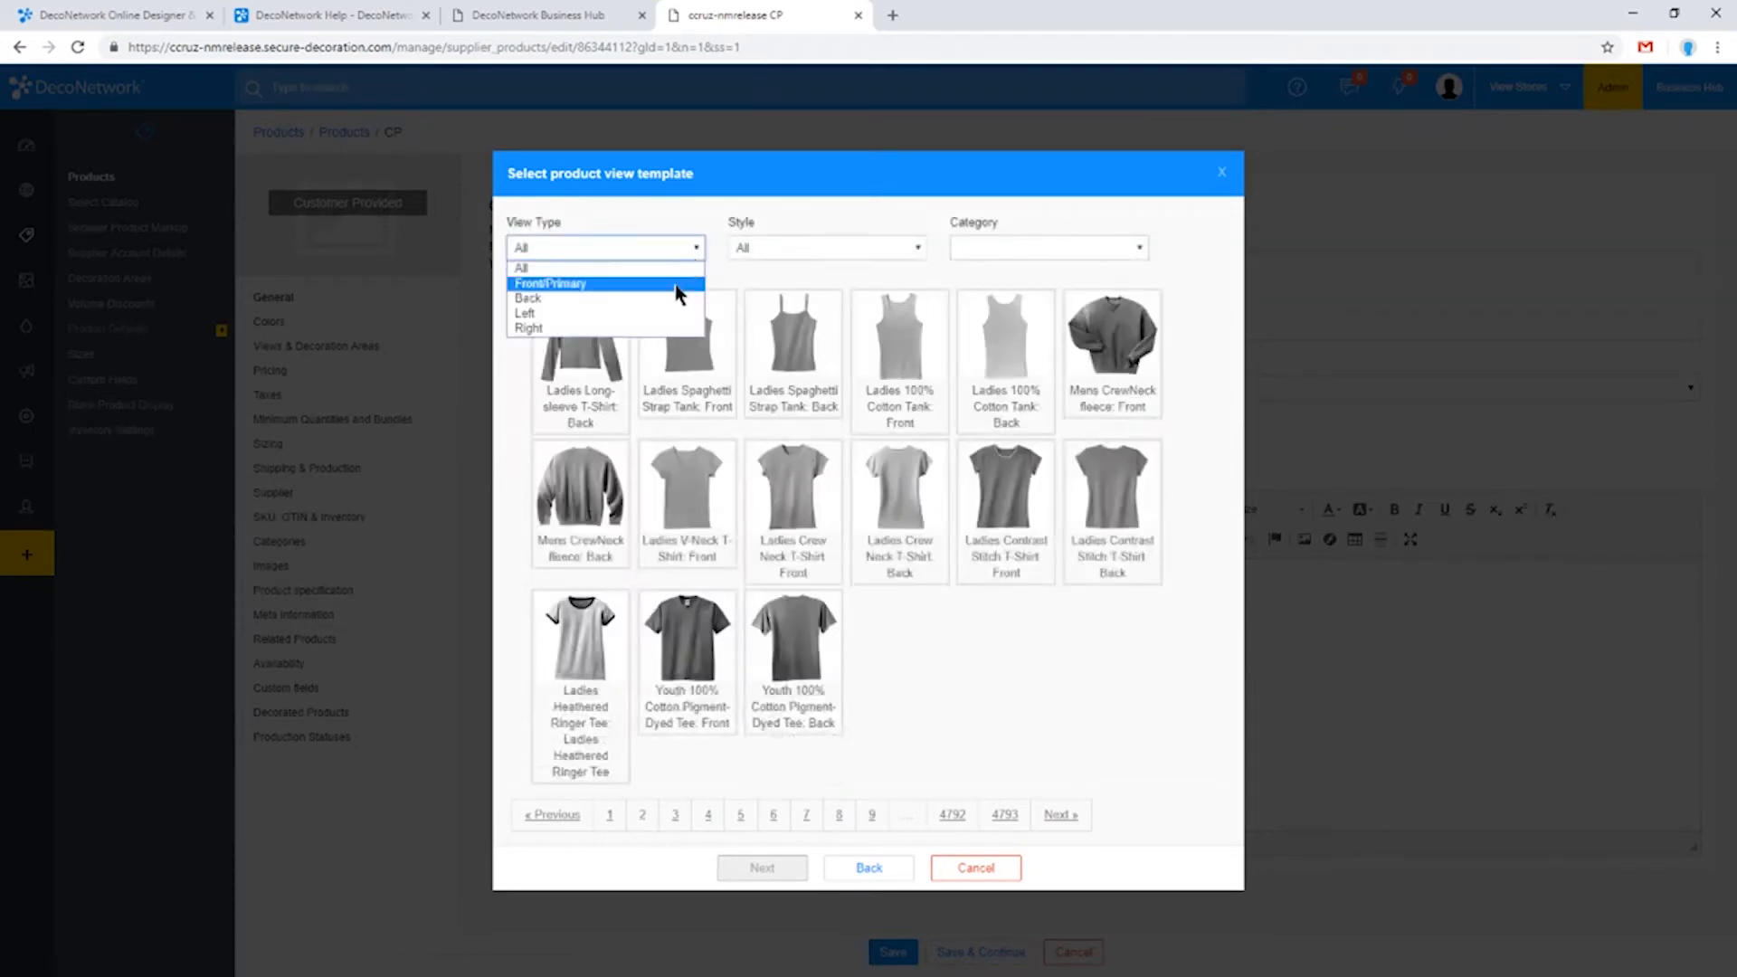
left_click(675, 284)
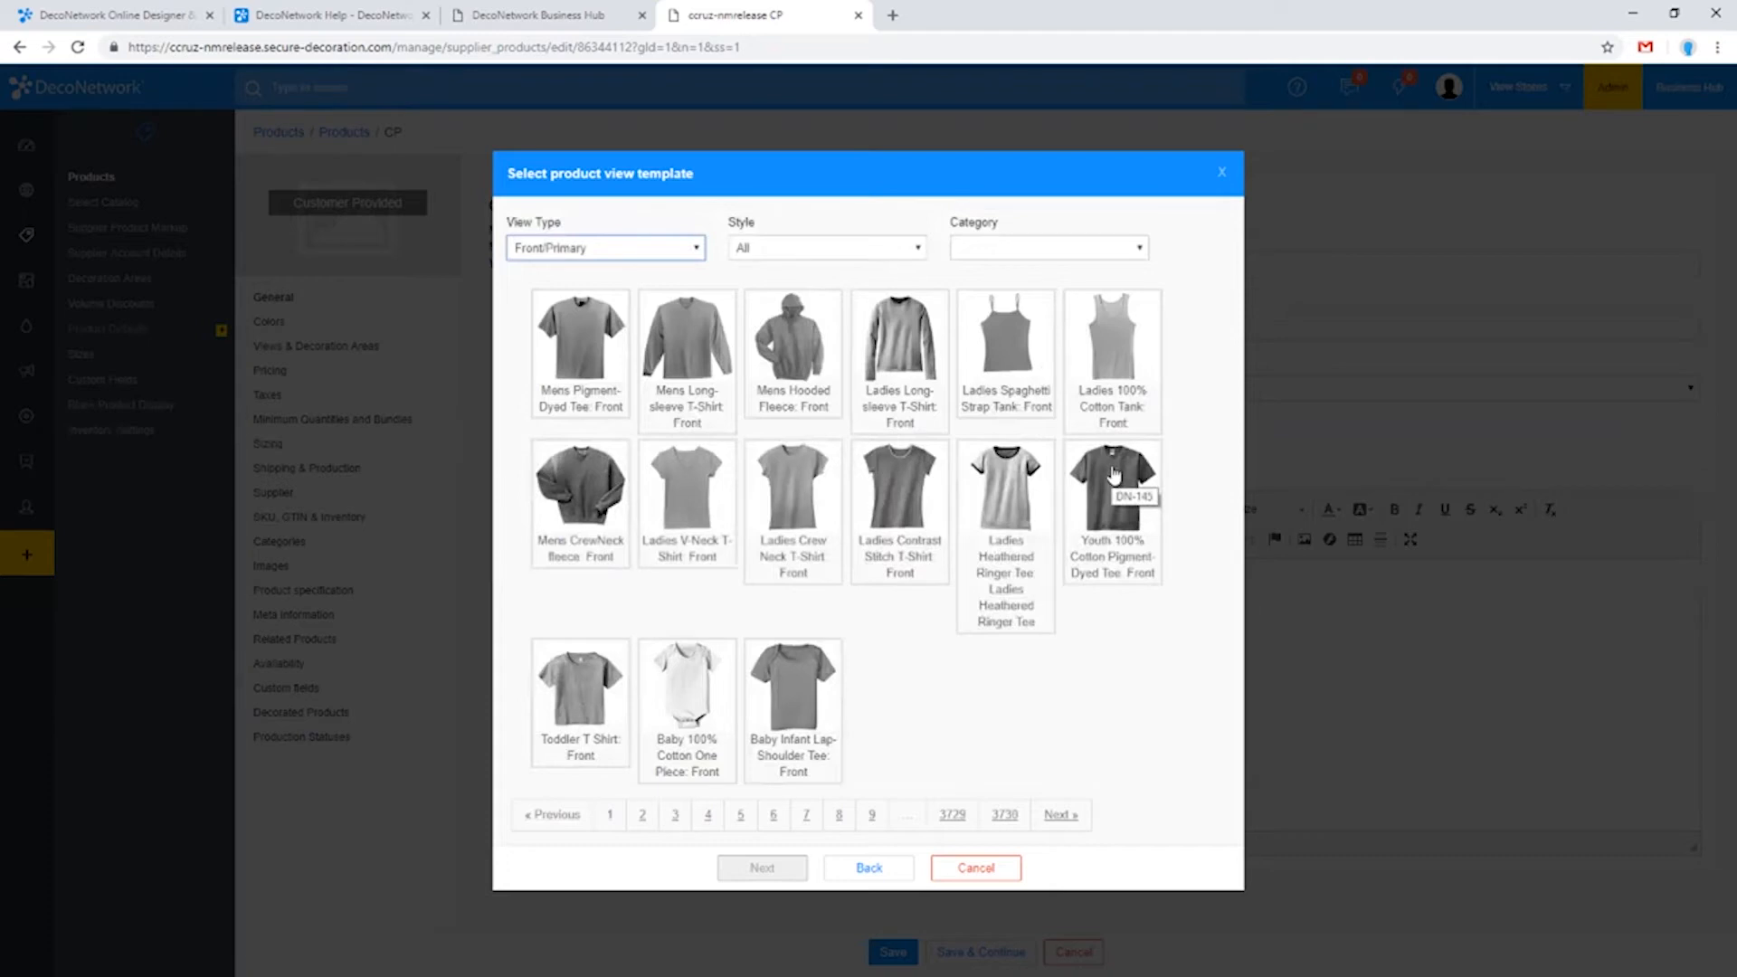
left_click(1114, 506)
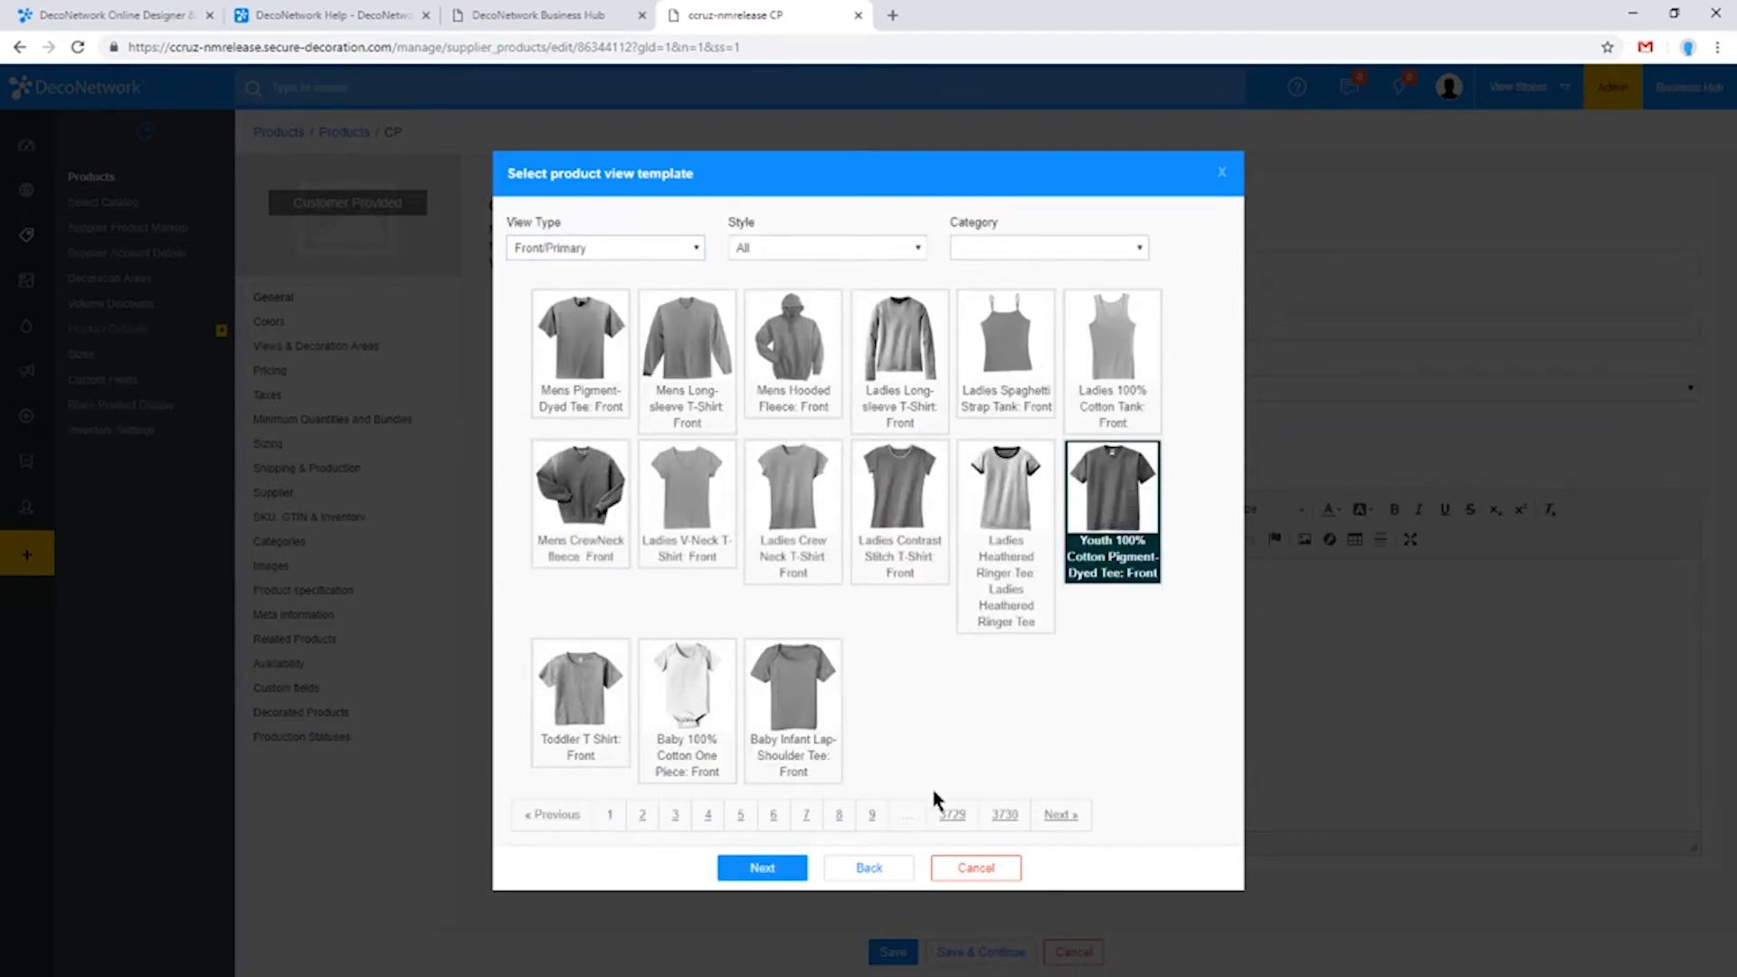
Step: Accept the selected front tee template and set its product color to the generic White
left_click(785, 868)
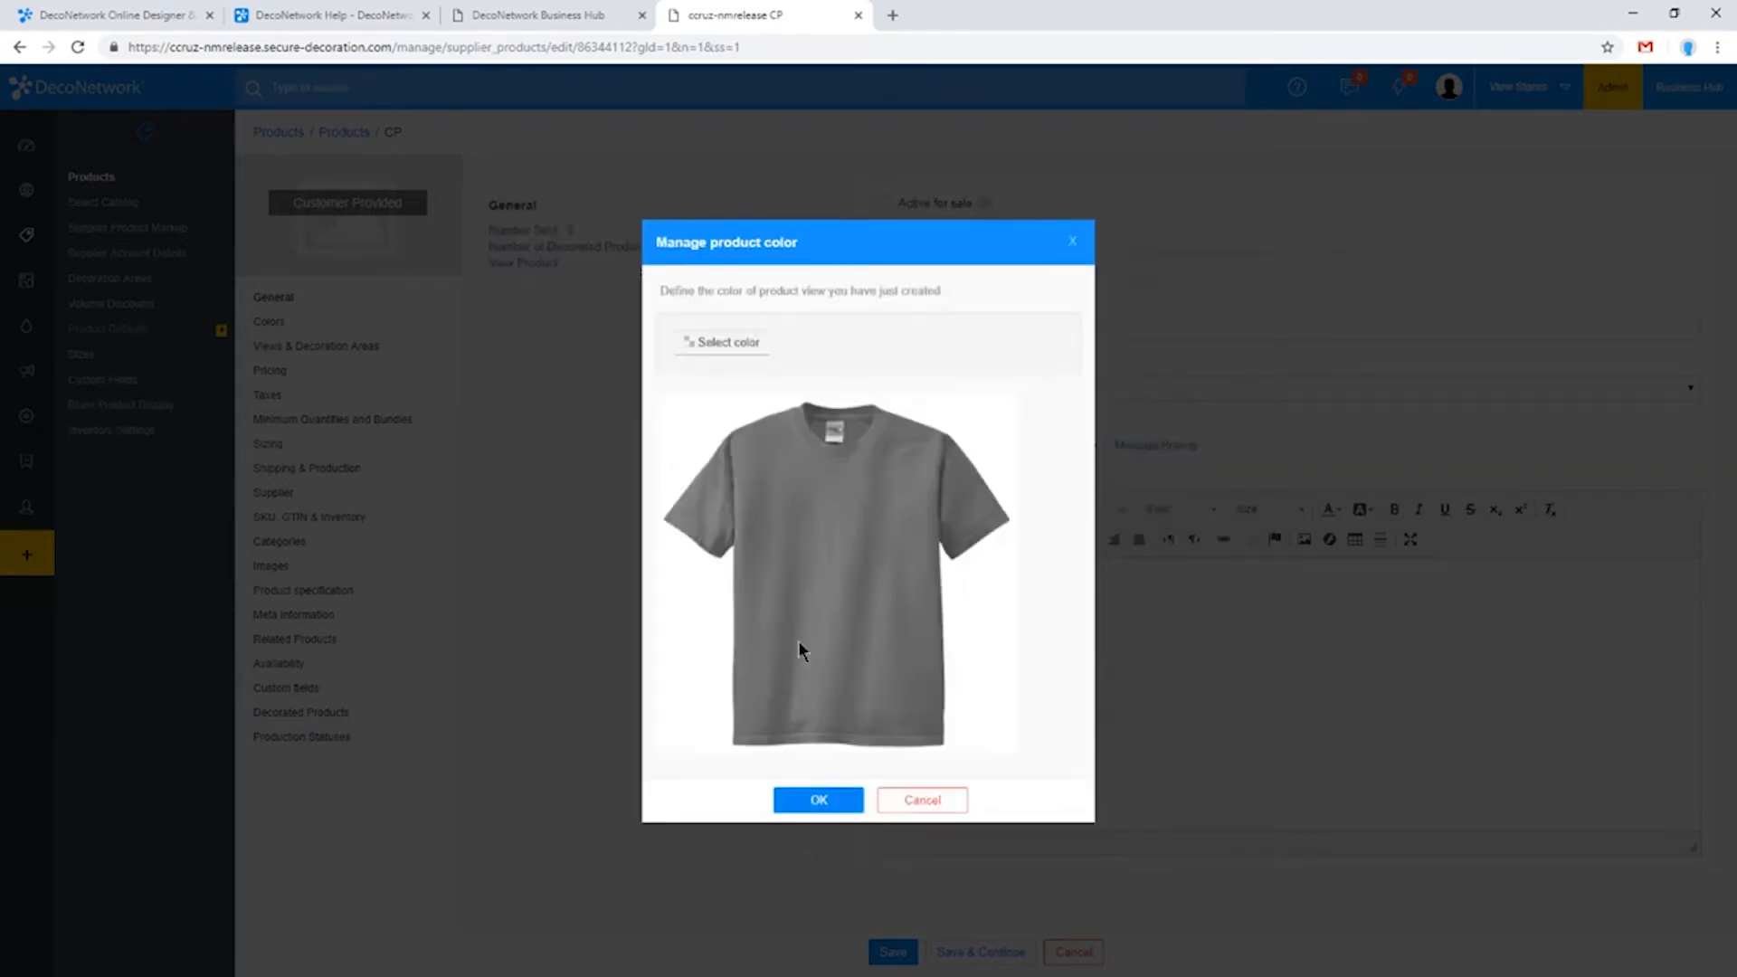
left_click(714, 353)
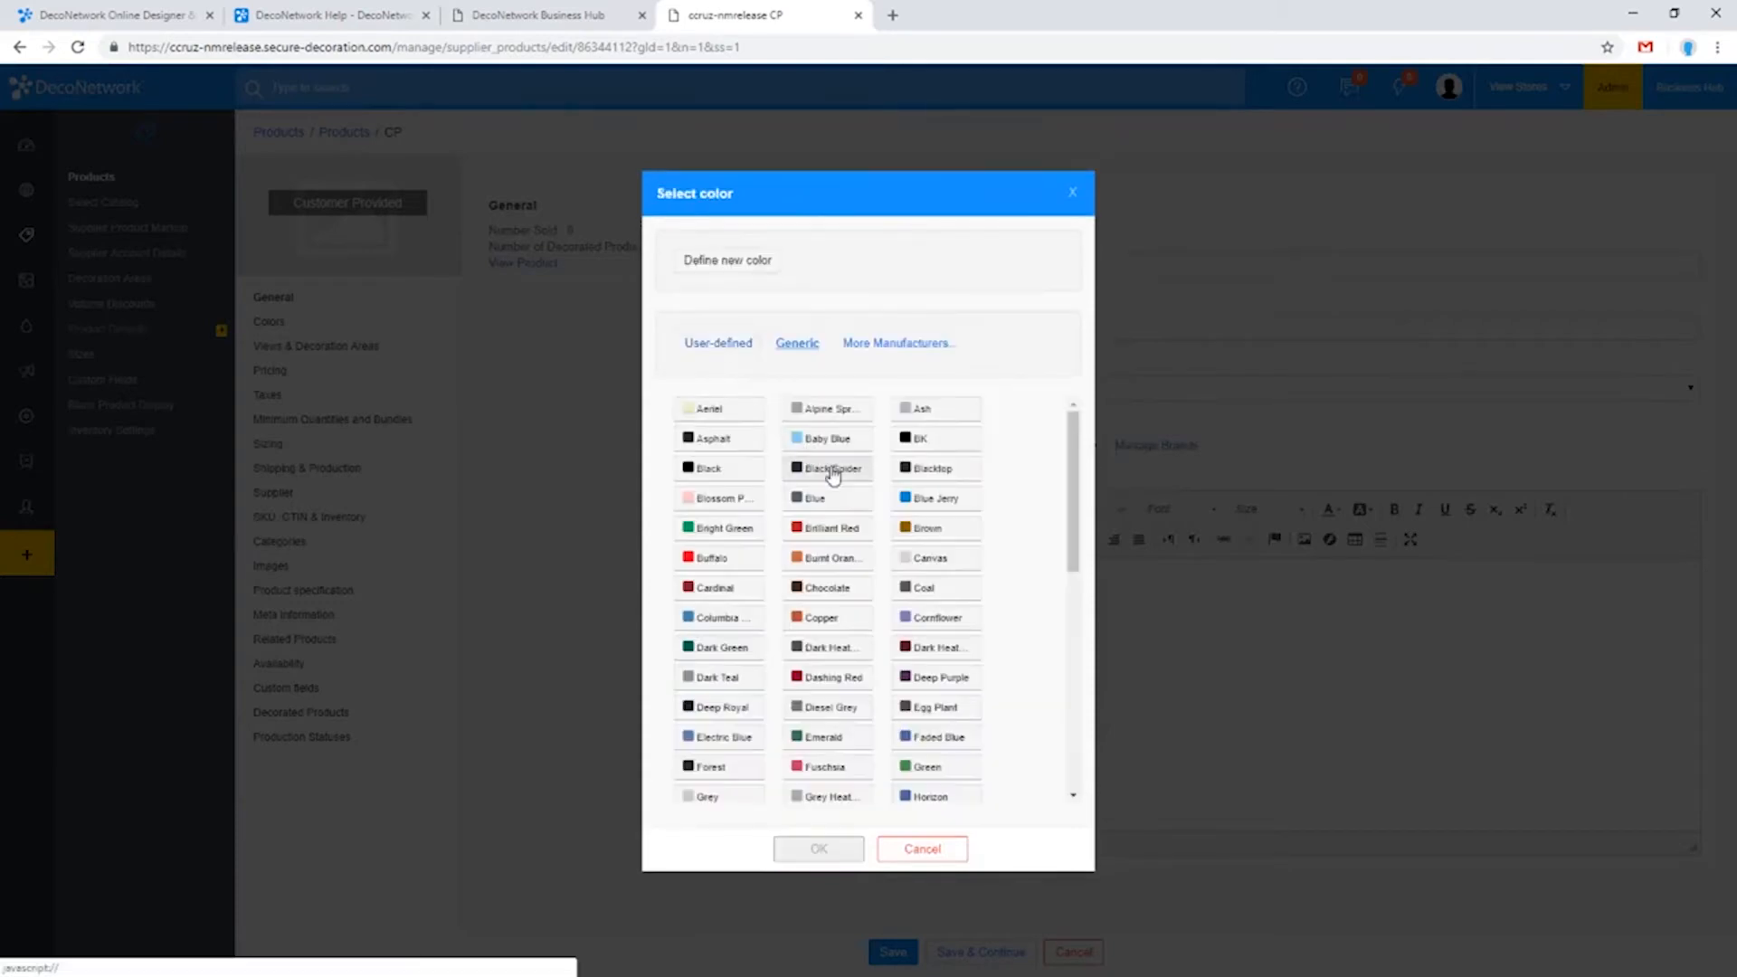
left_click_drag(1071, 450, 1056, 760)
left_click(729, 757)
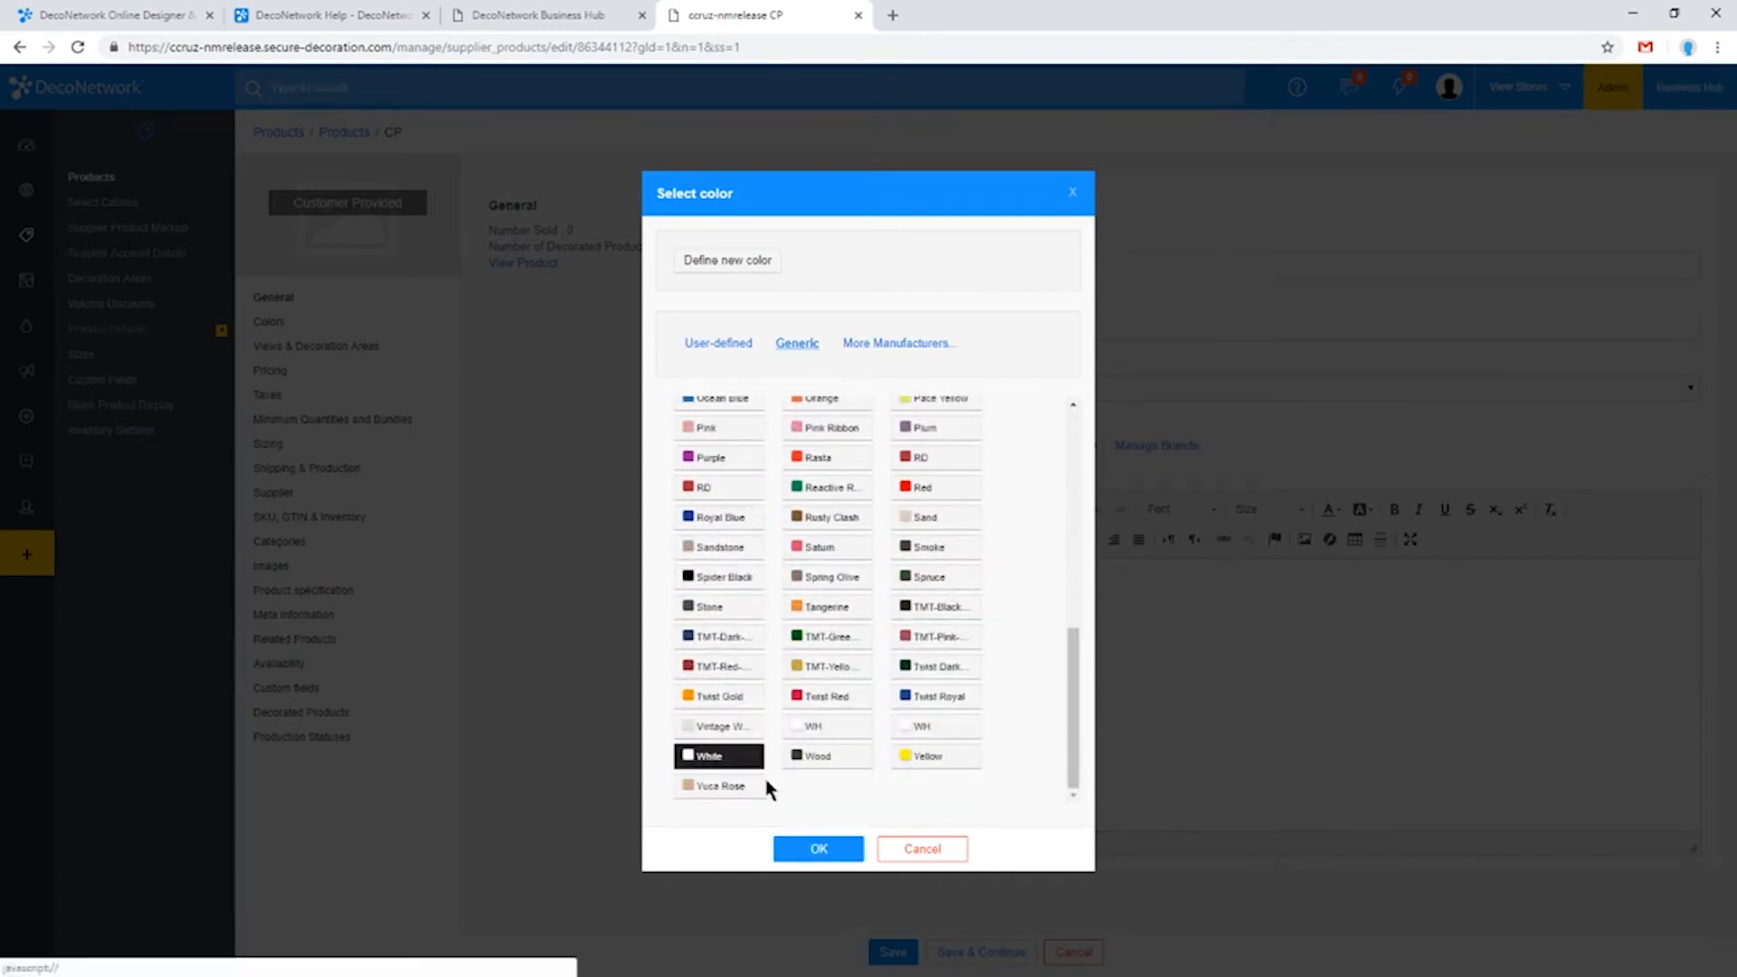
left_click(820, 853)
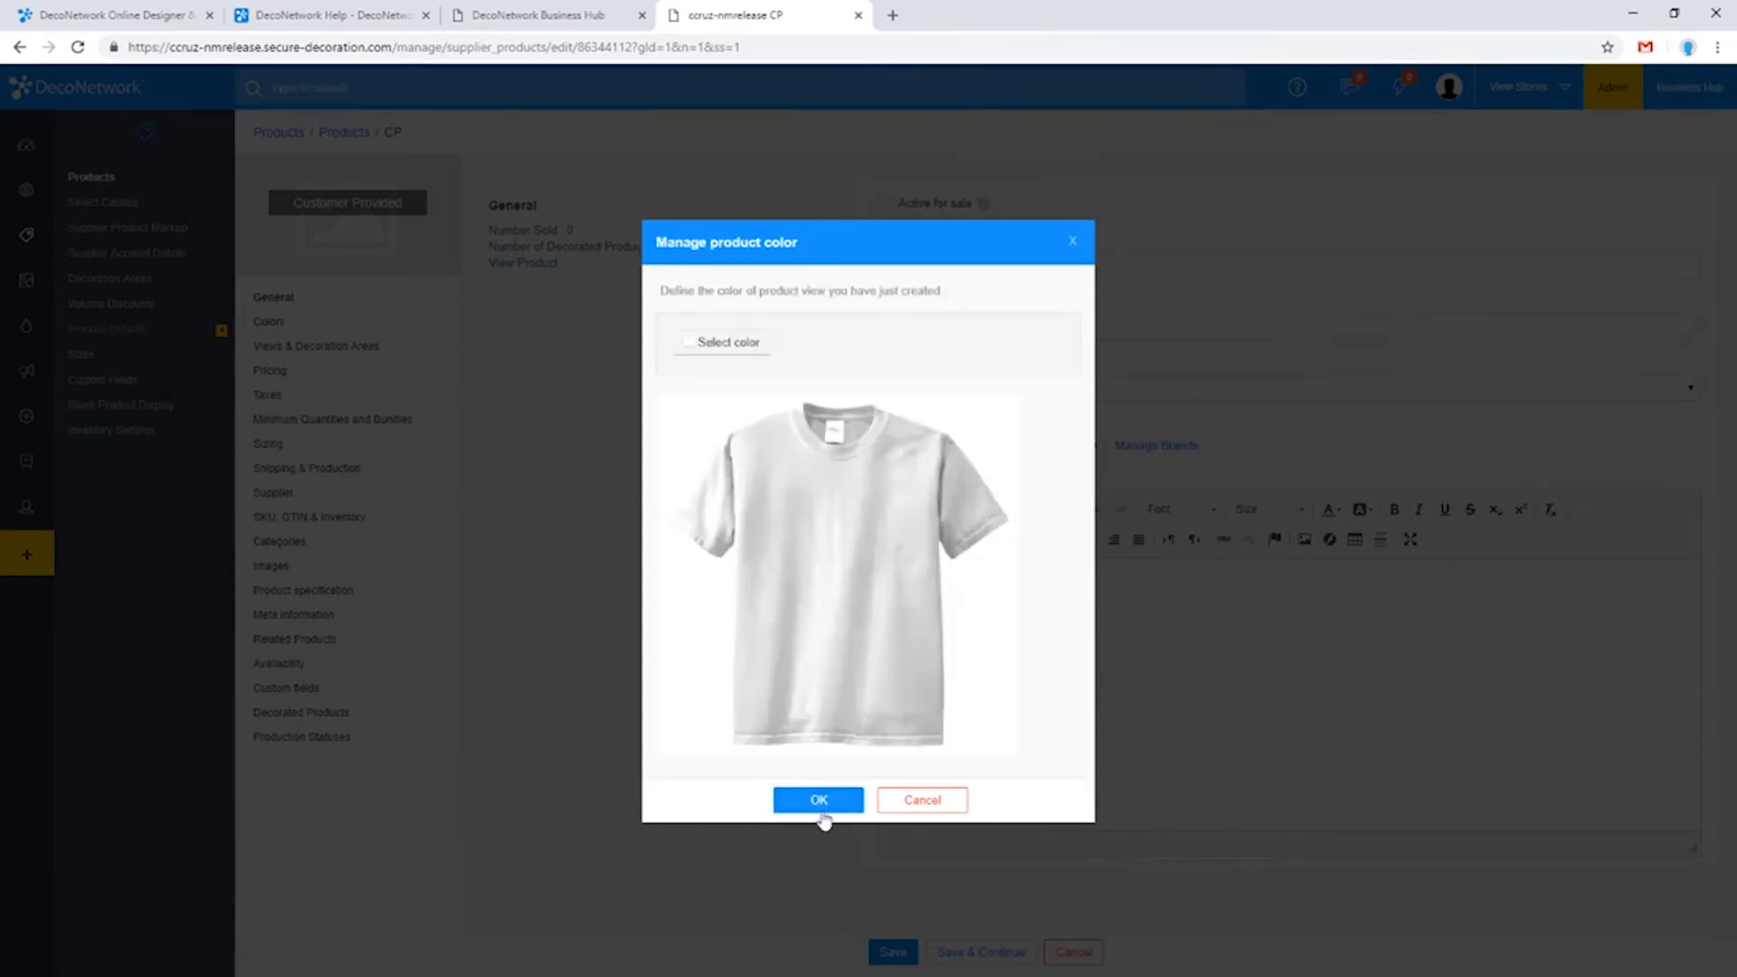
left_click(819, 802)
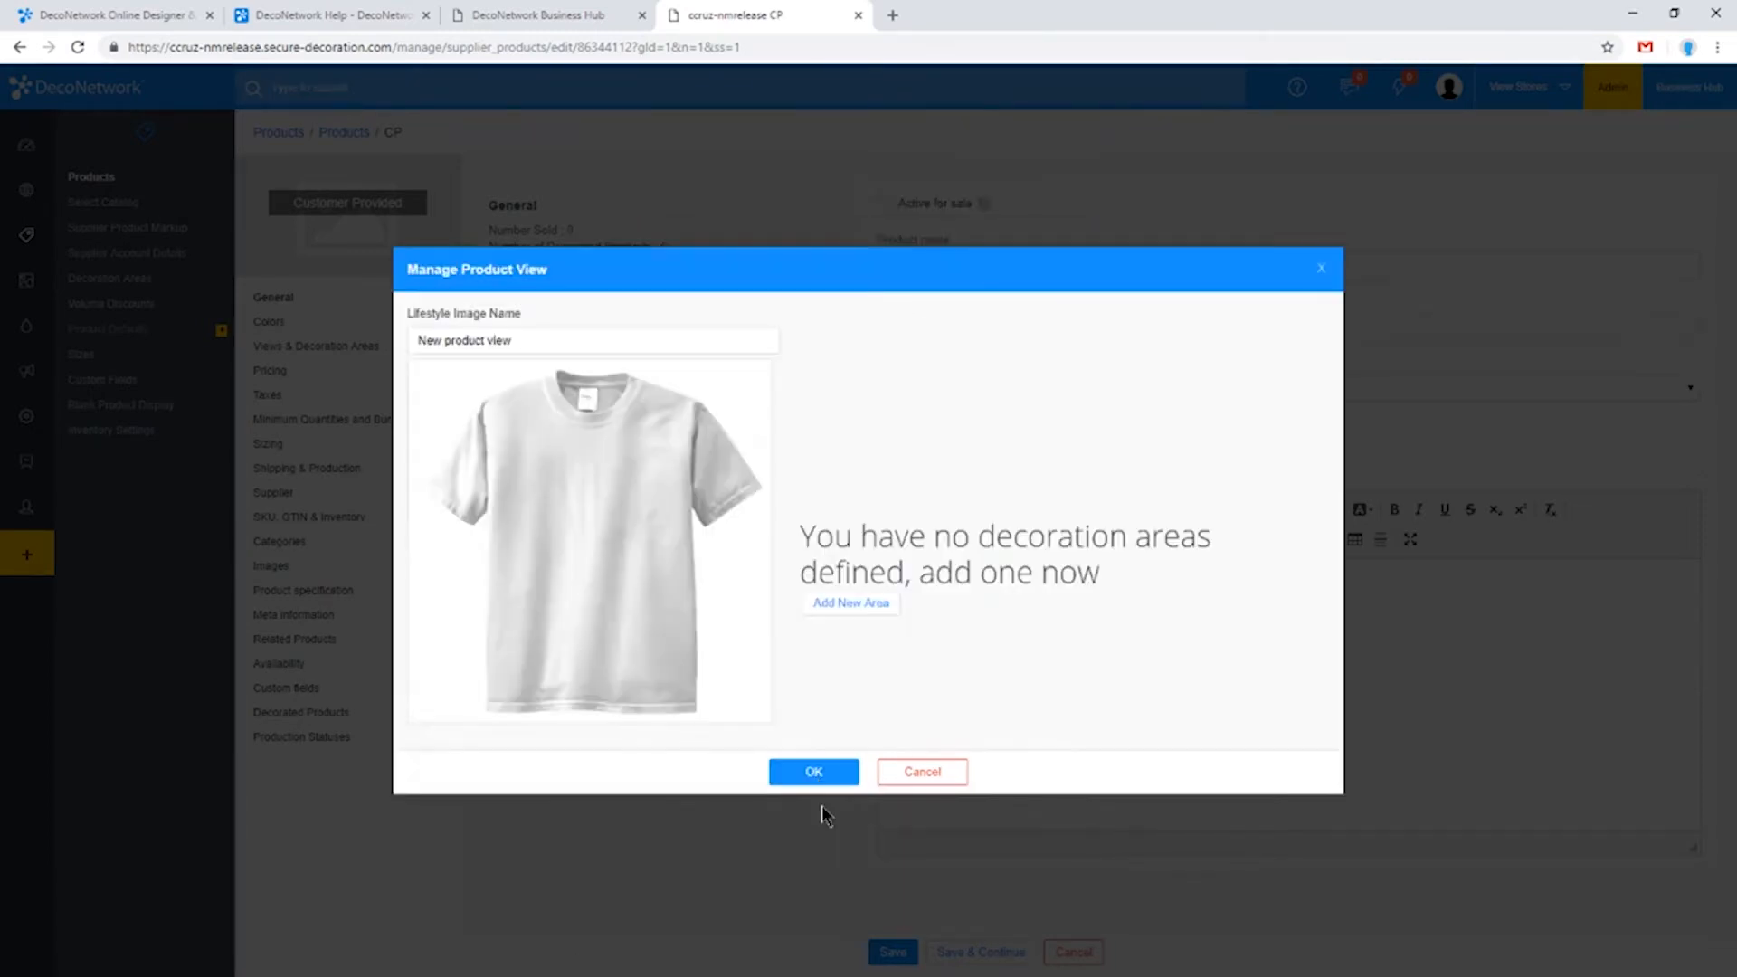
Step: Name the product view Front and add the Body system decoration area, enlarged to cover most of the shirt's torso
triple_click(638, 340)
type("Front")
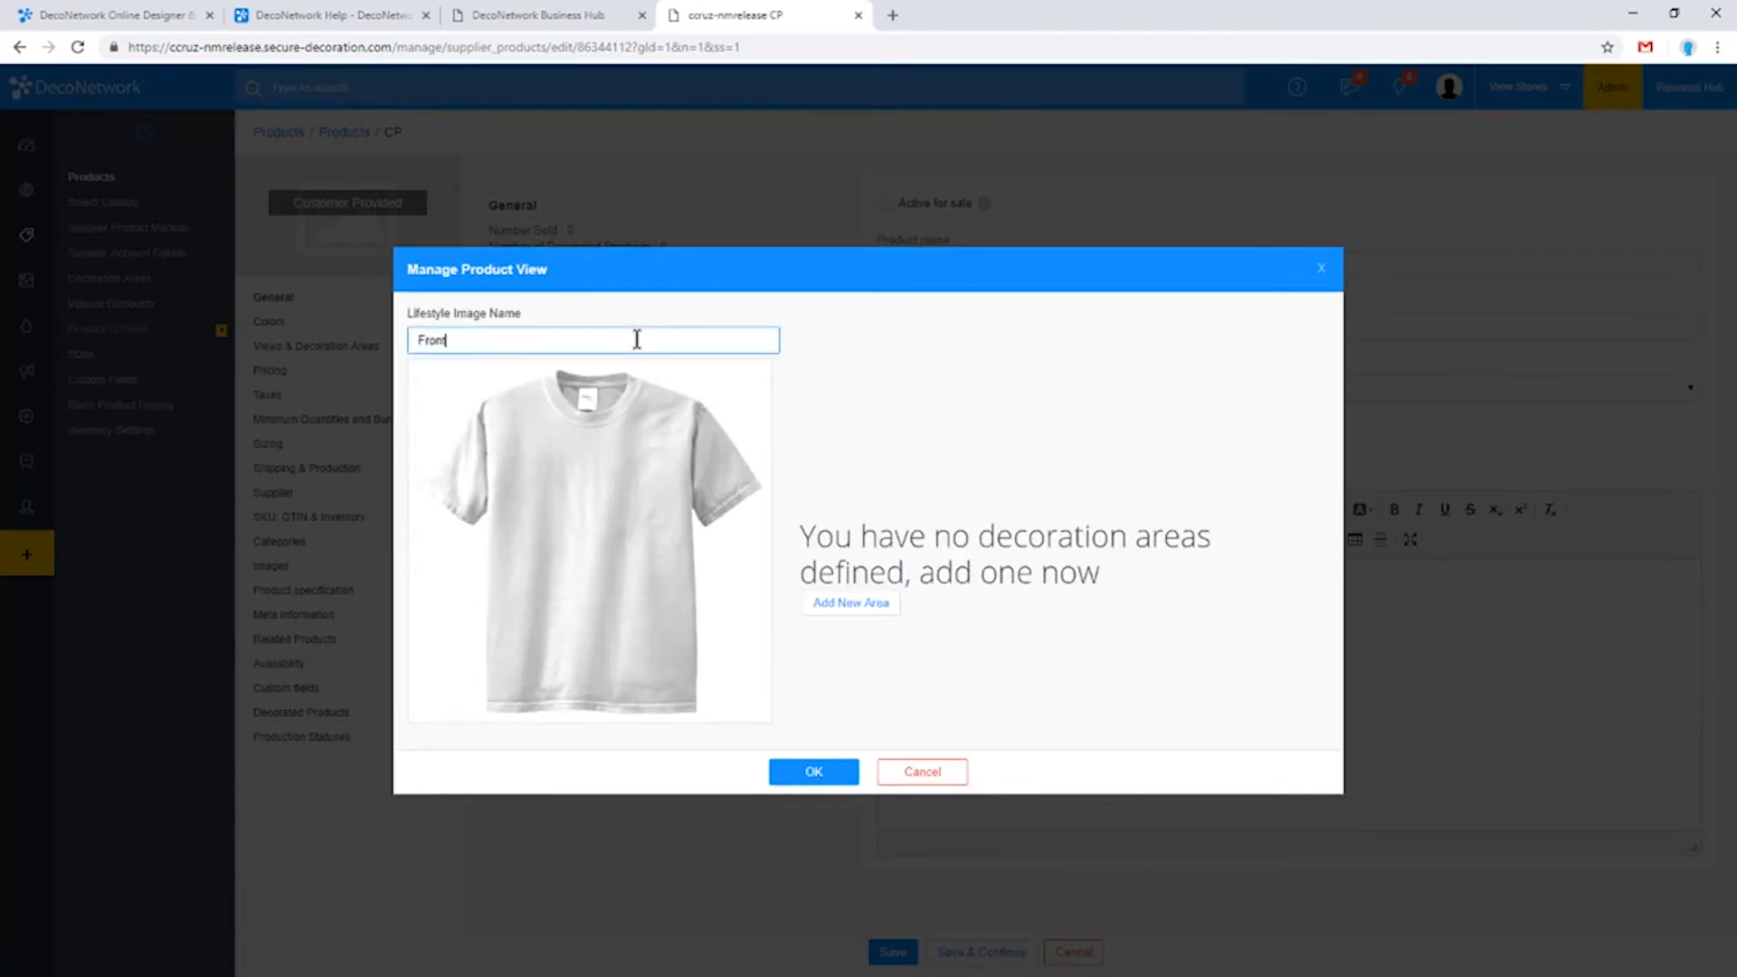
left_click(865, 603)
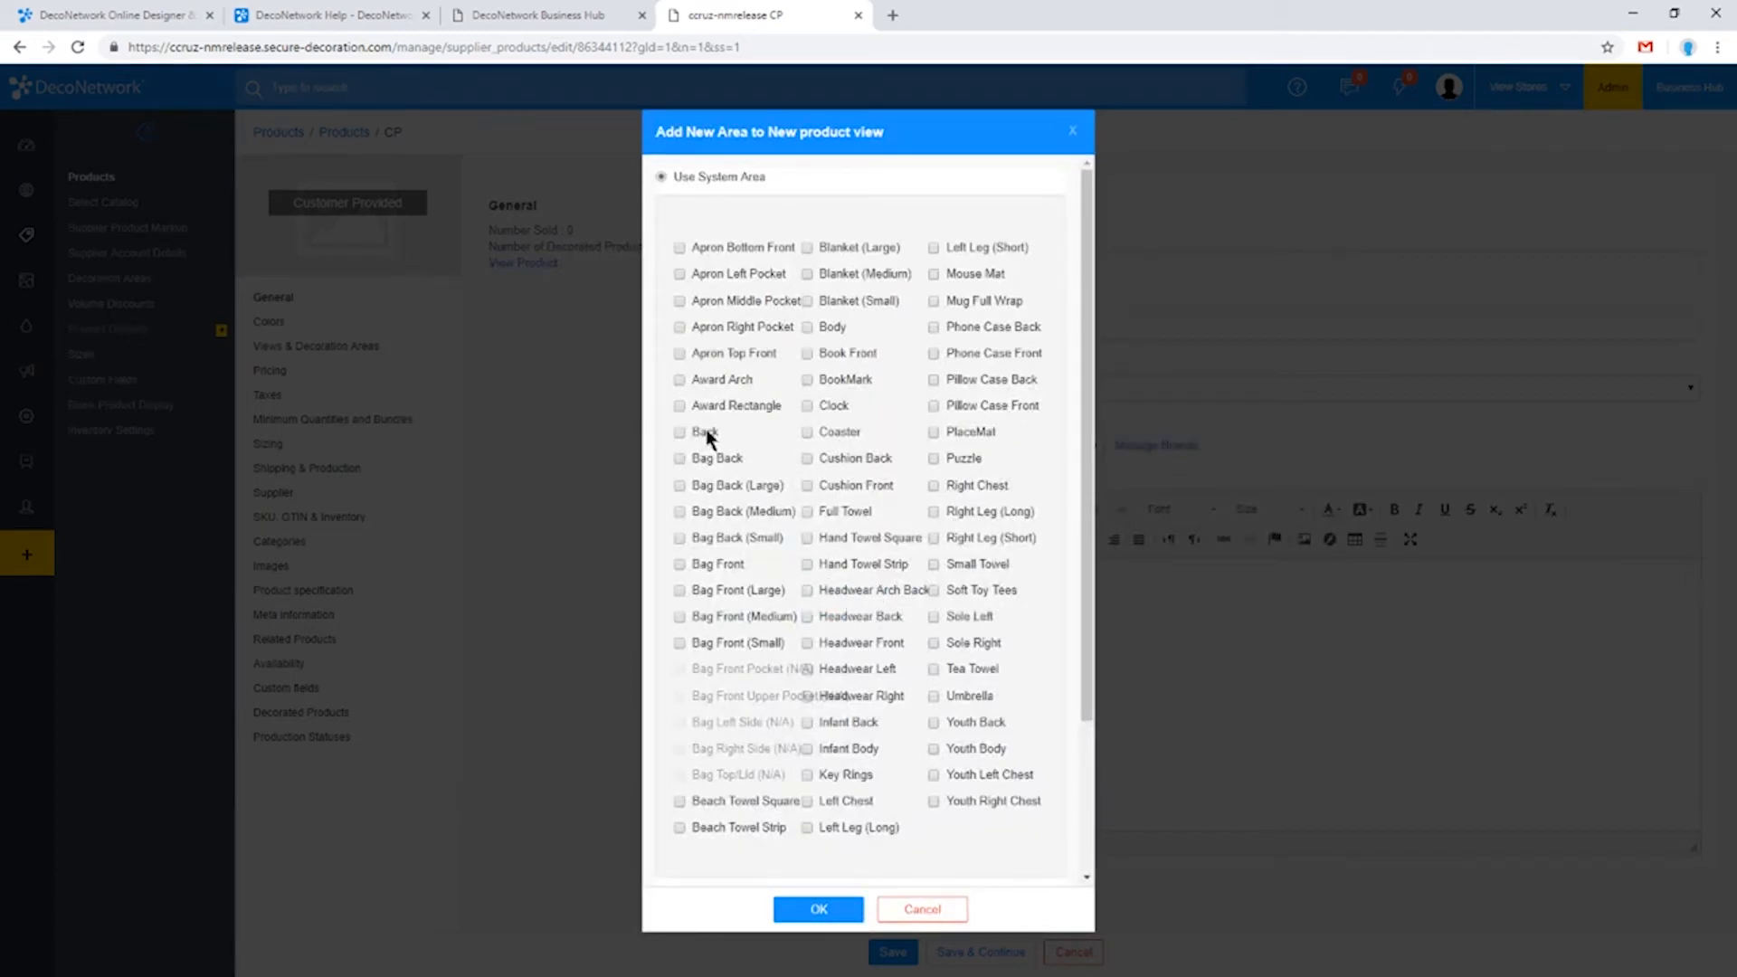
left_click_drag(848, 335, 832, 323)
left_click(831, 913)
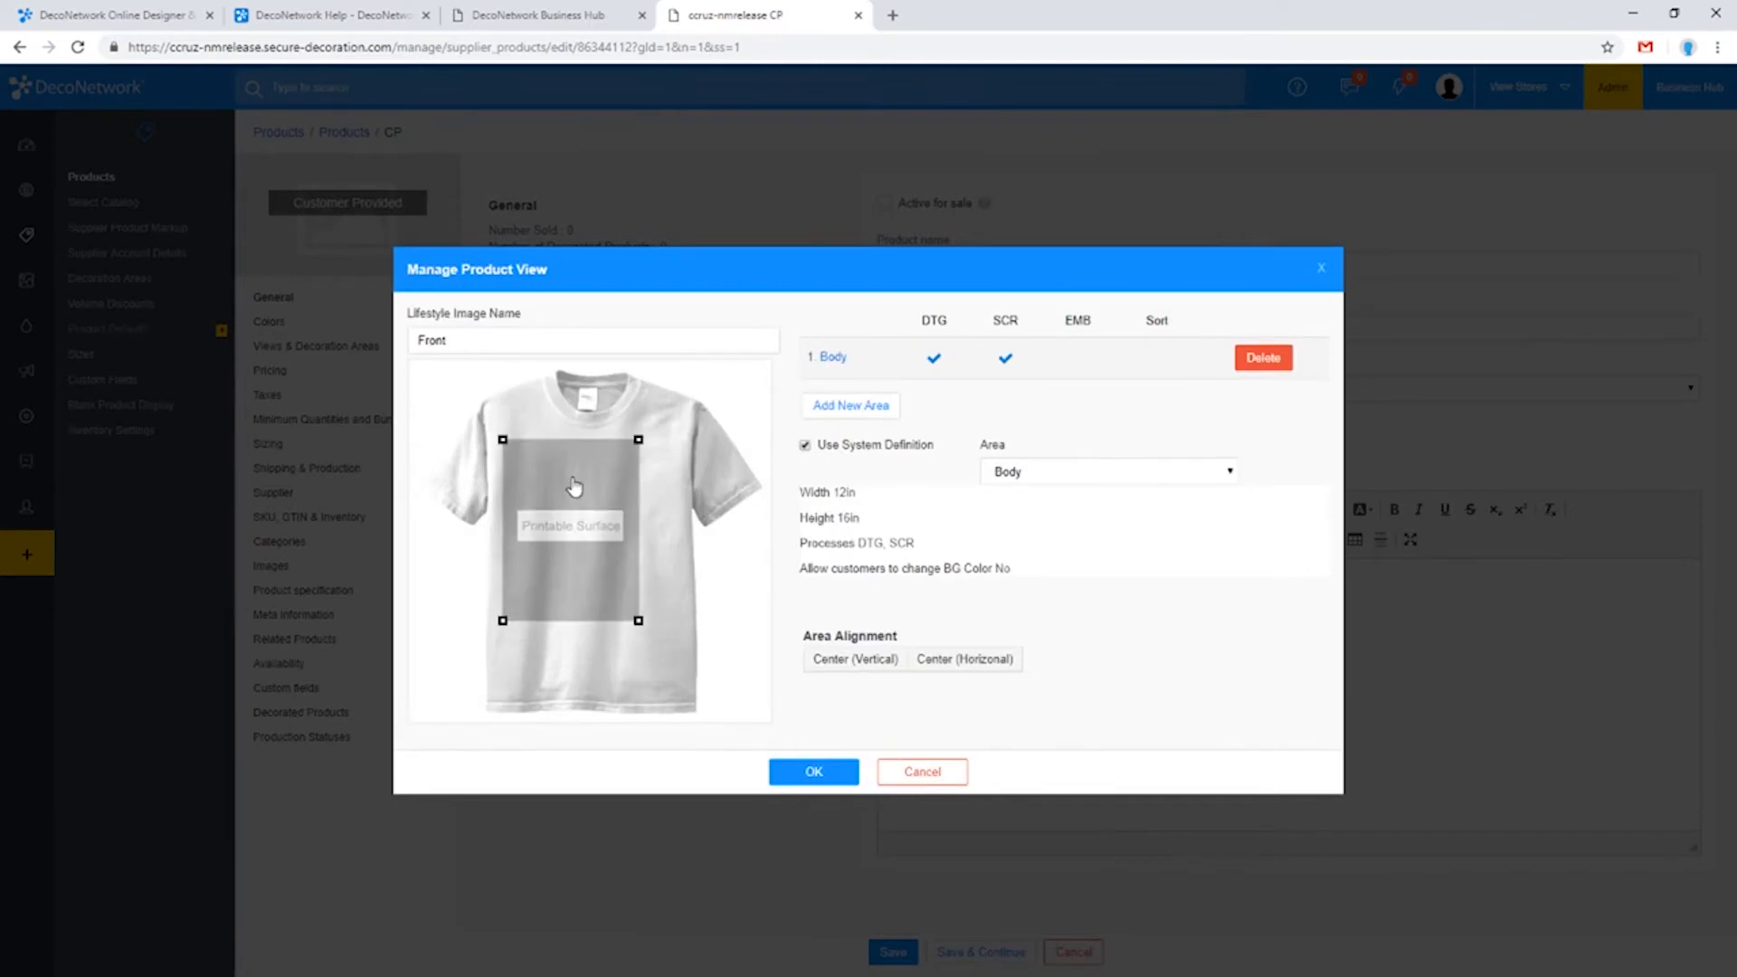
left_click_drag(639, 621, 672, 673)
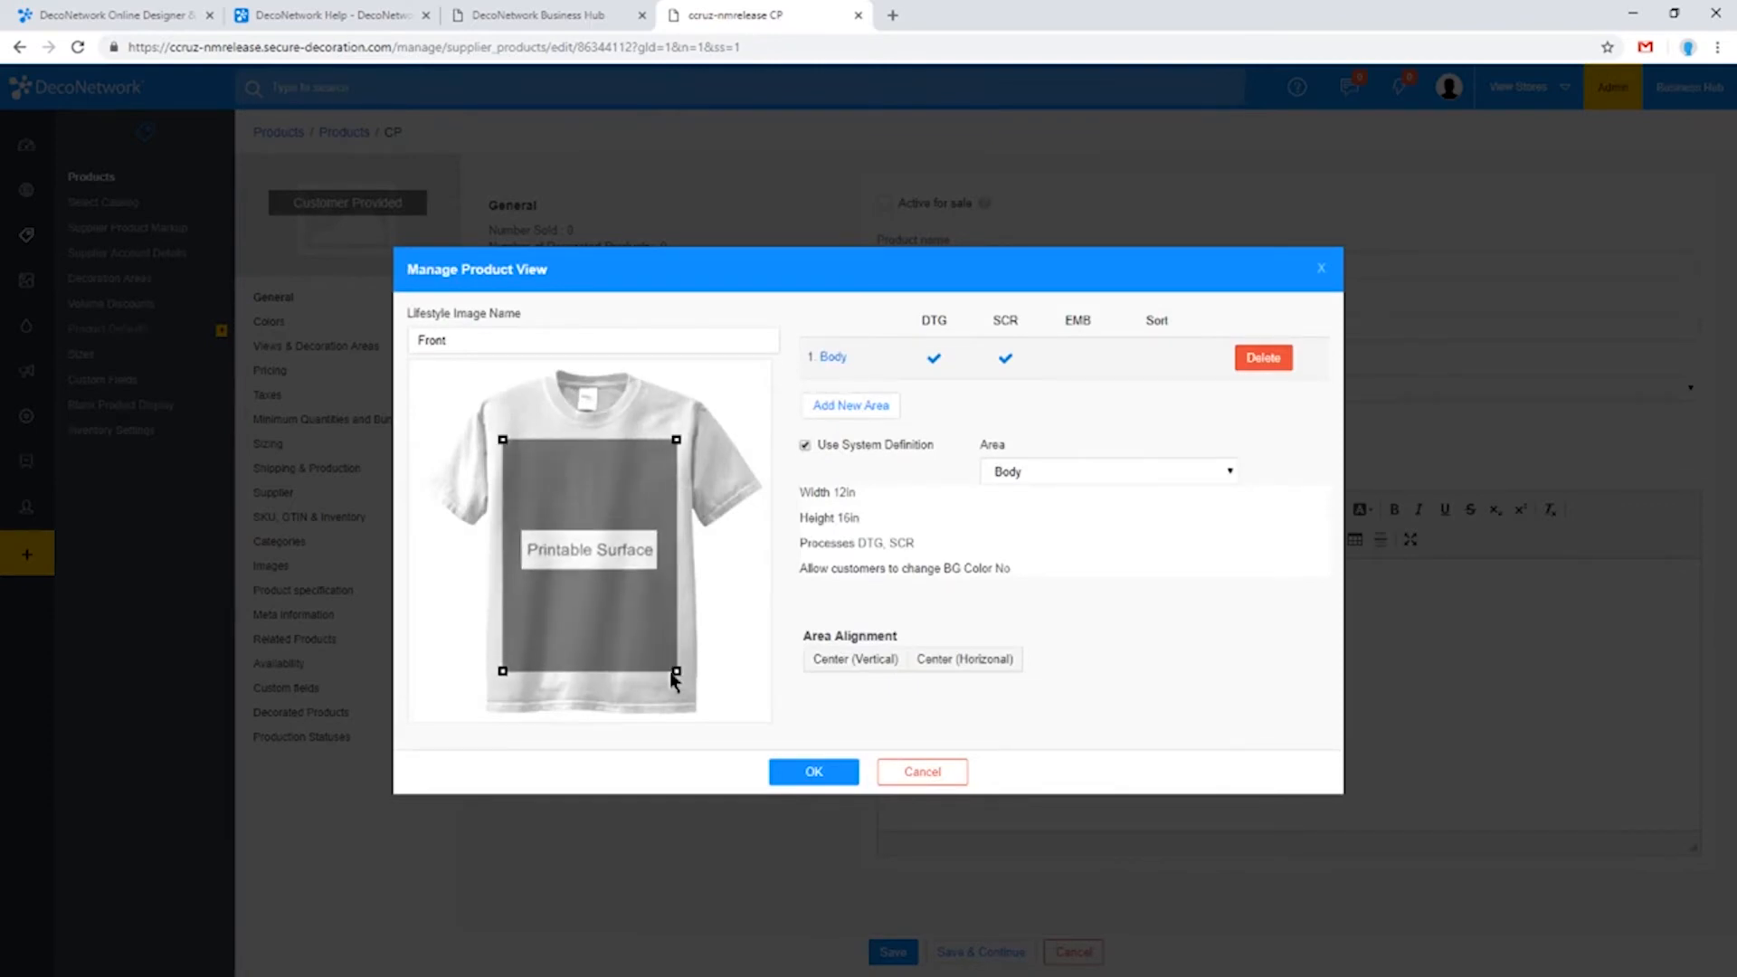
left_click(809, 772)
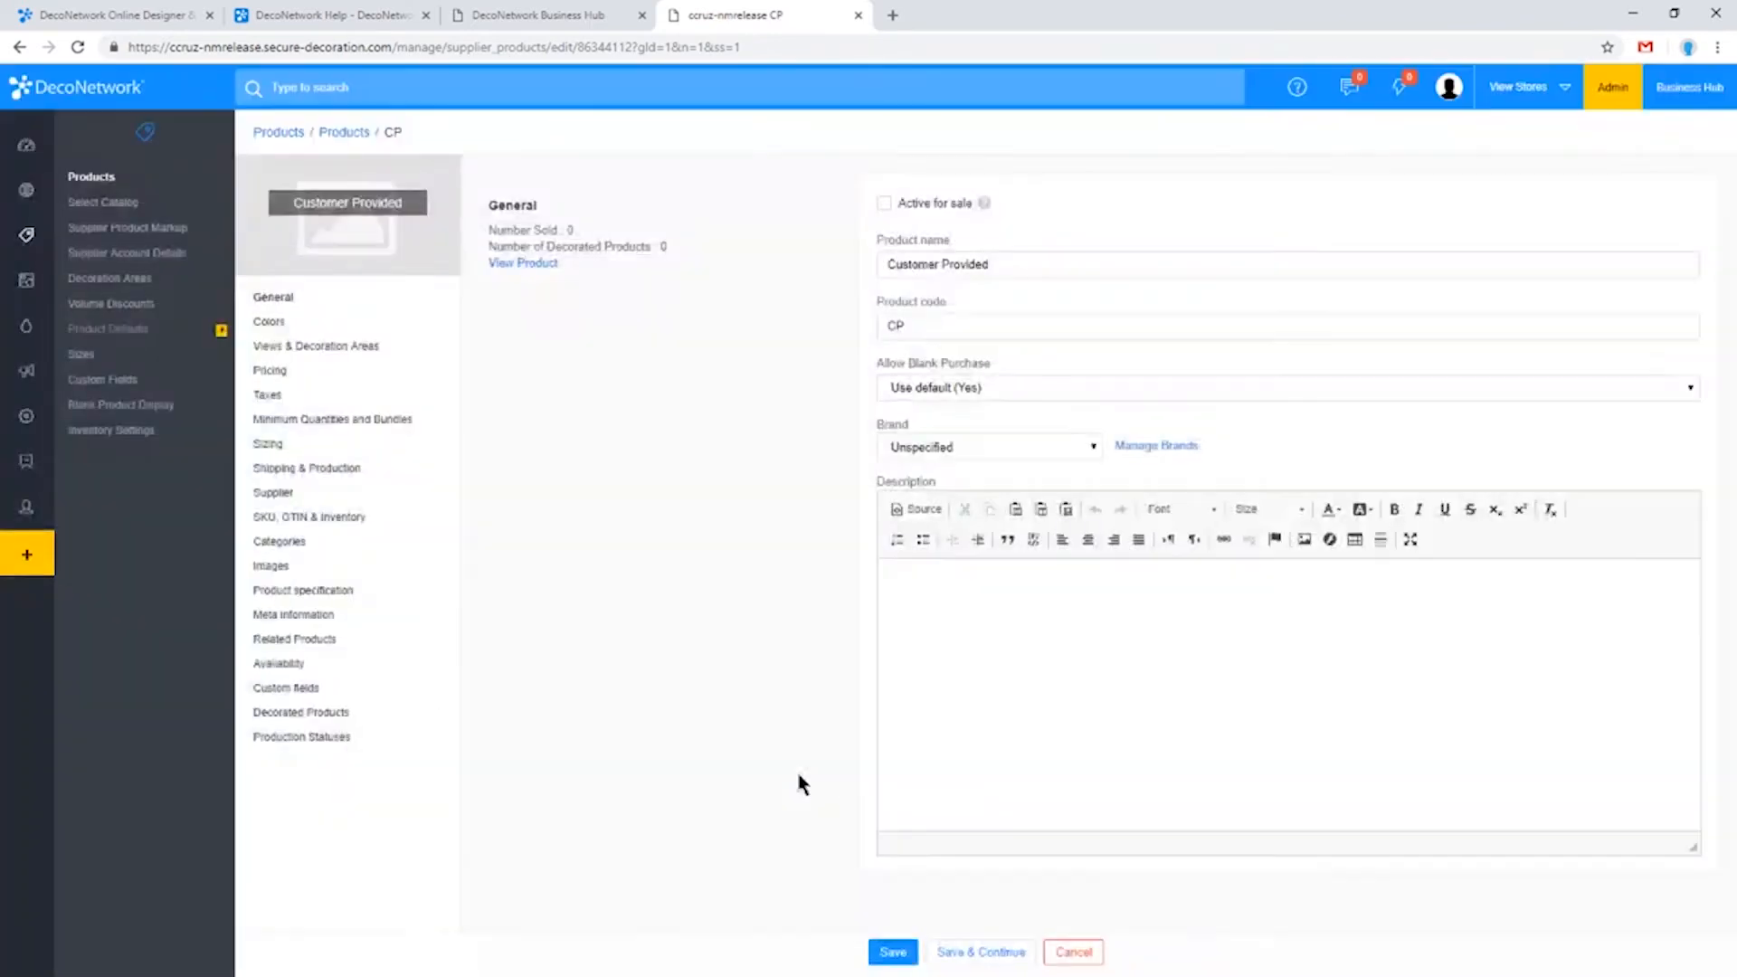
Step: Add a second product view from the DecoNetwork templates, filtered by Back view, using Youth 100% Cotton Pigment-Dyed Tee: Back
left_click(367, 345)
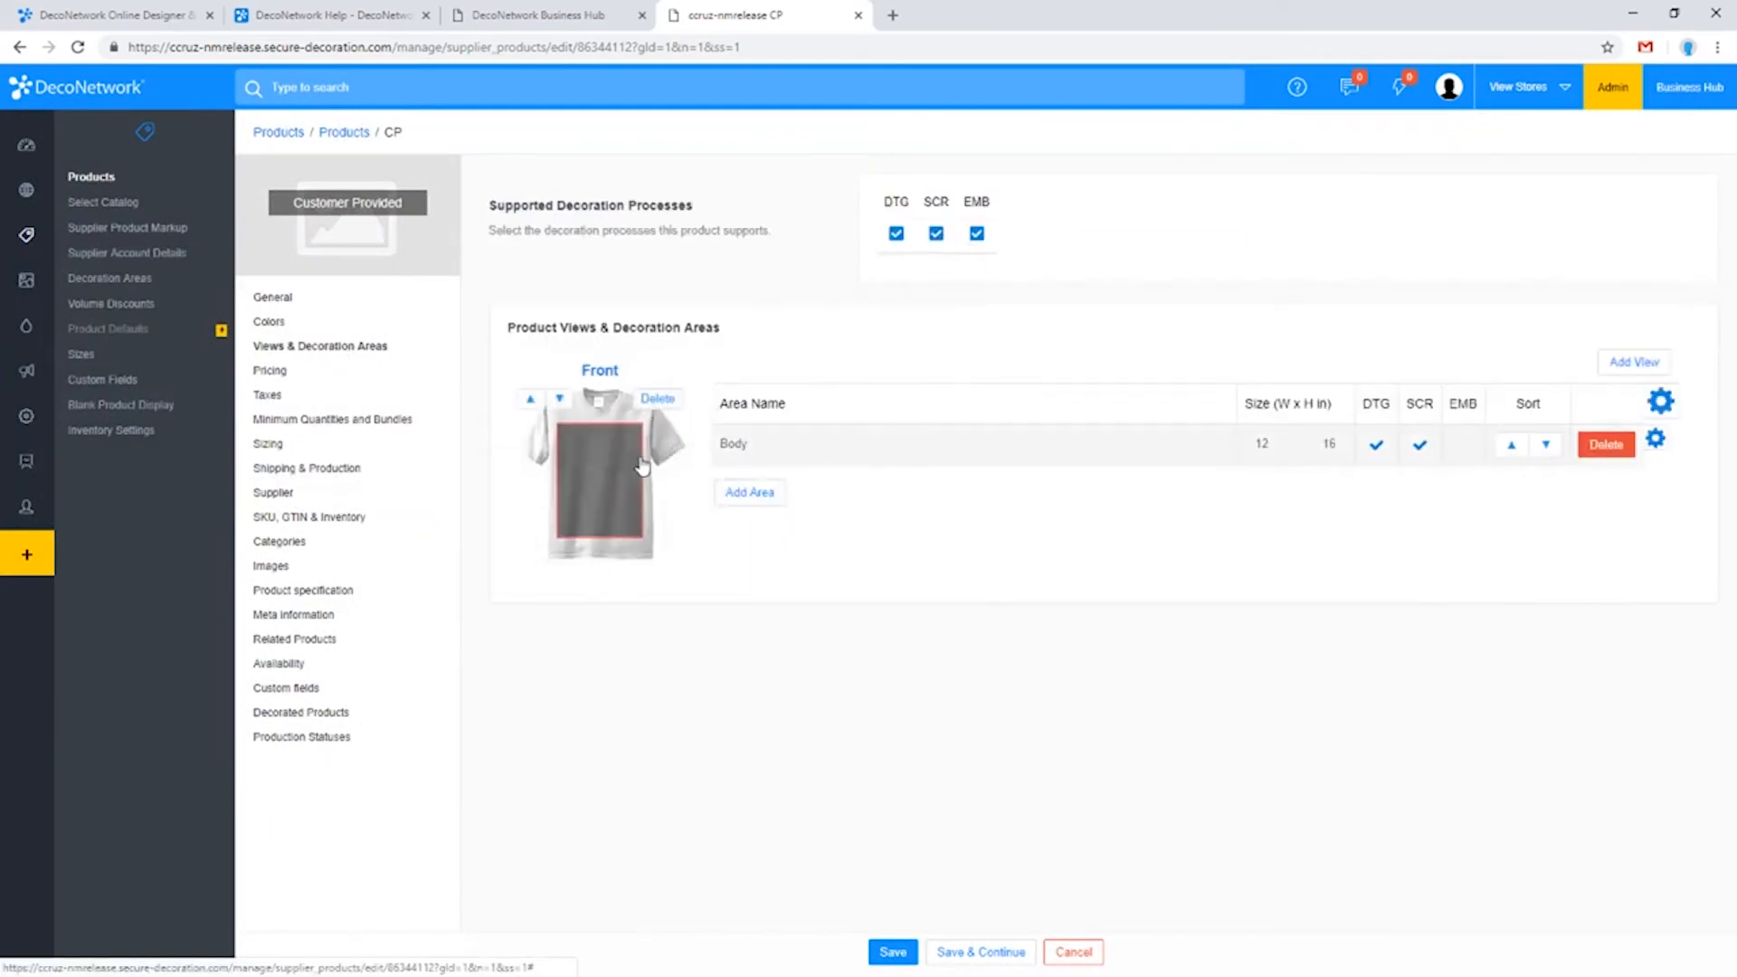
left_click(1631, 362)
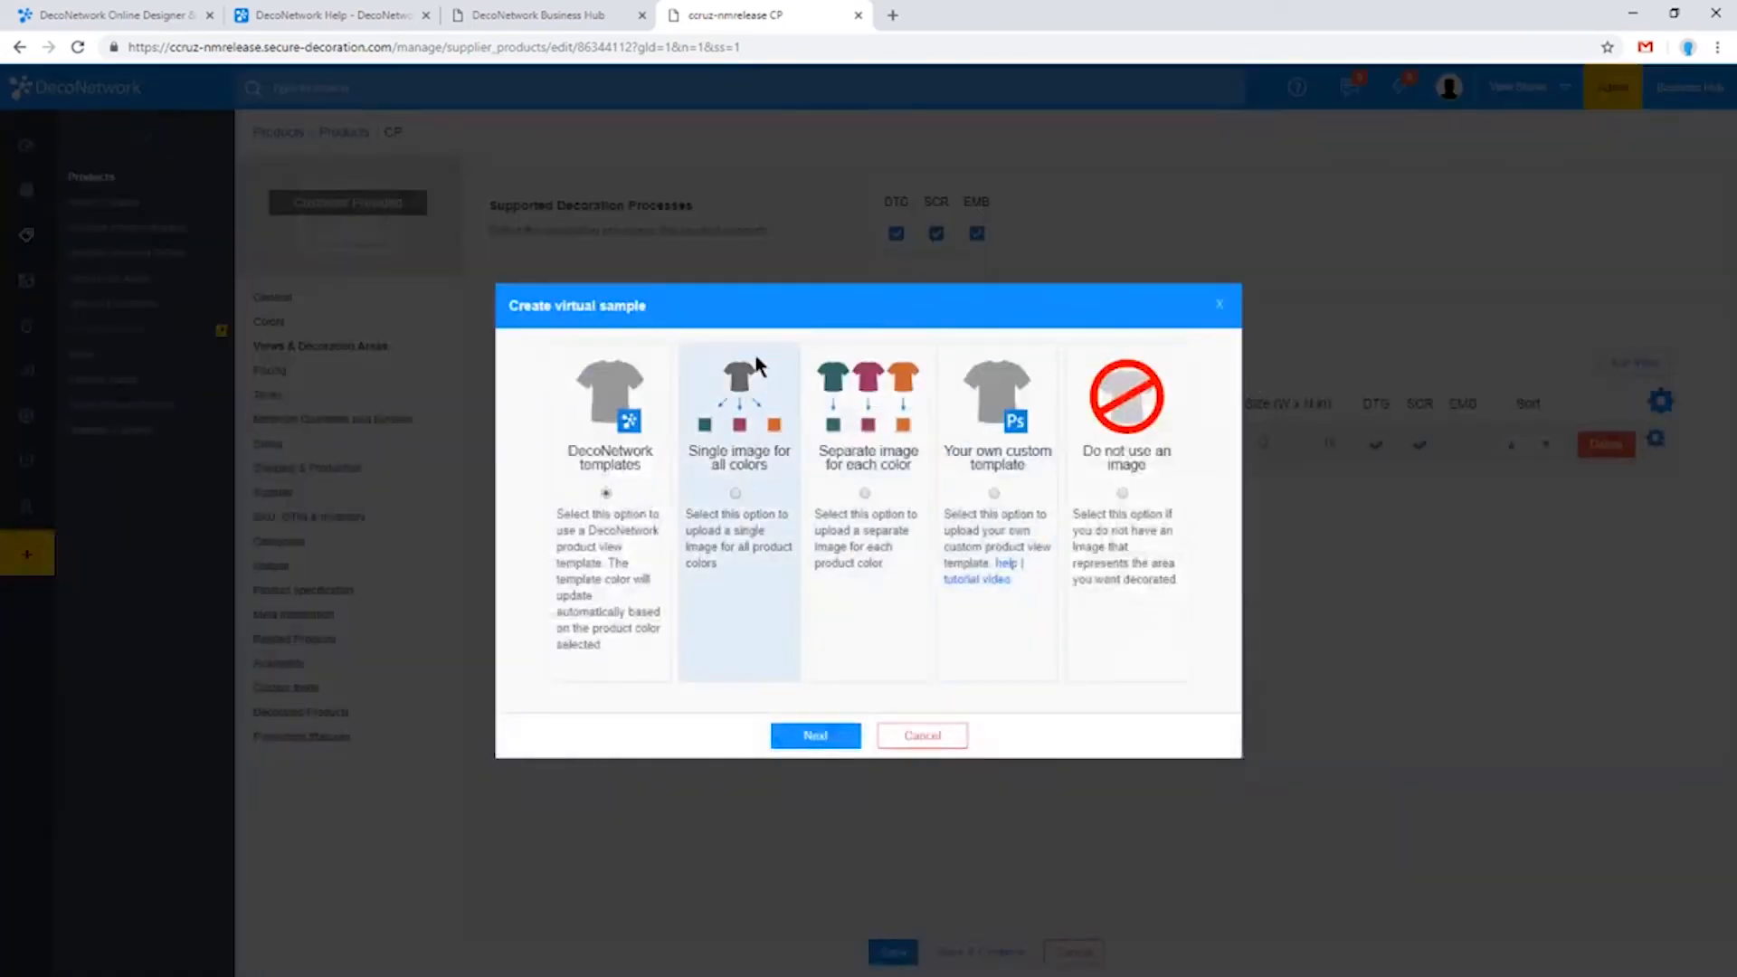
left_click(818, 737)
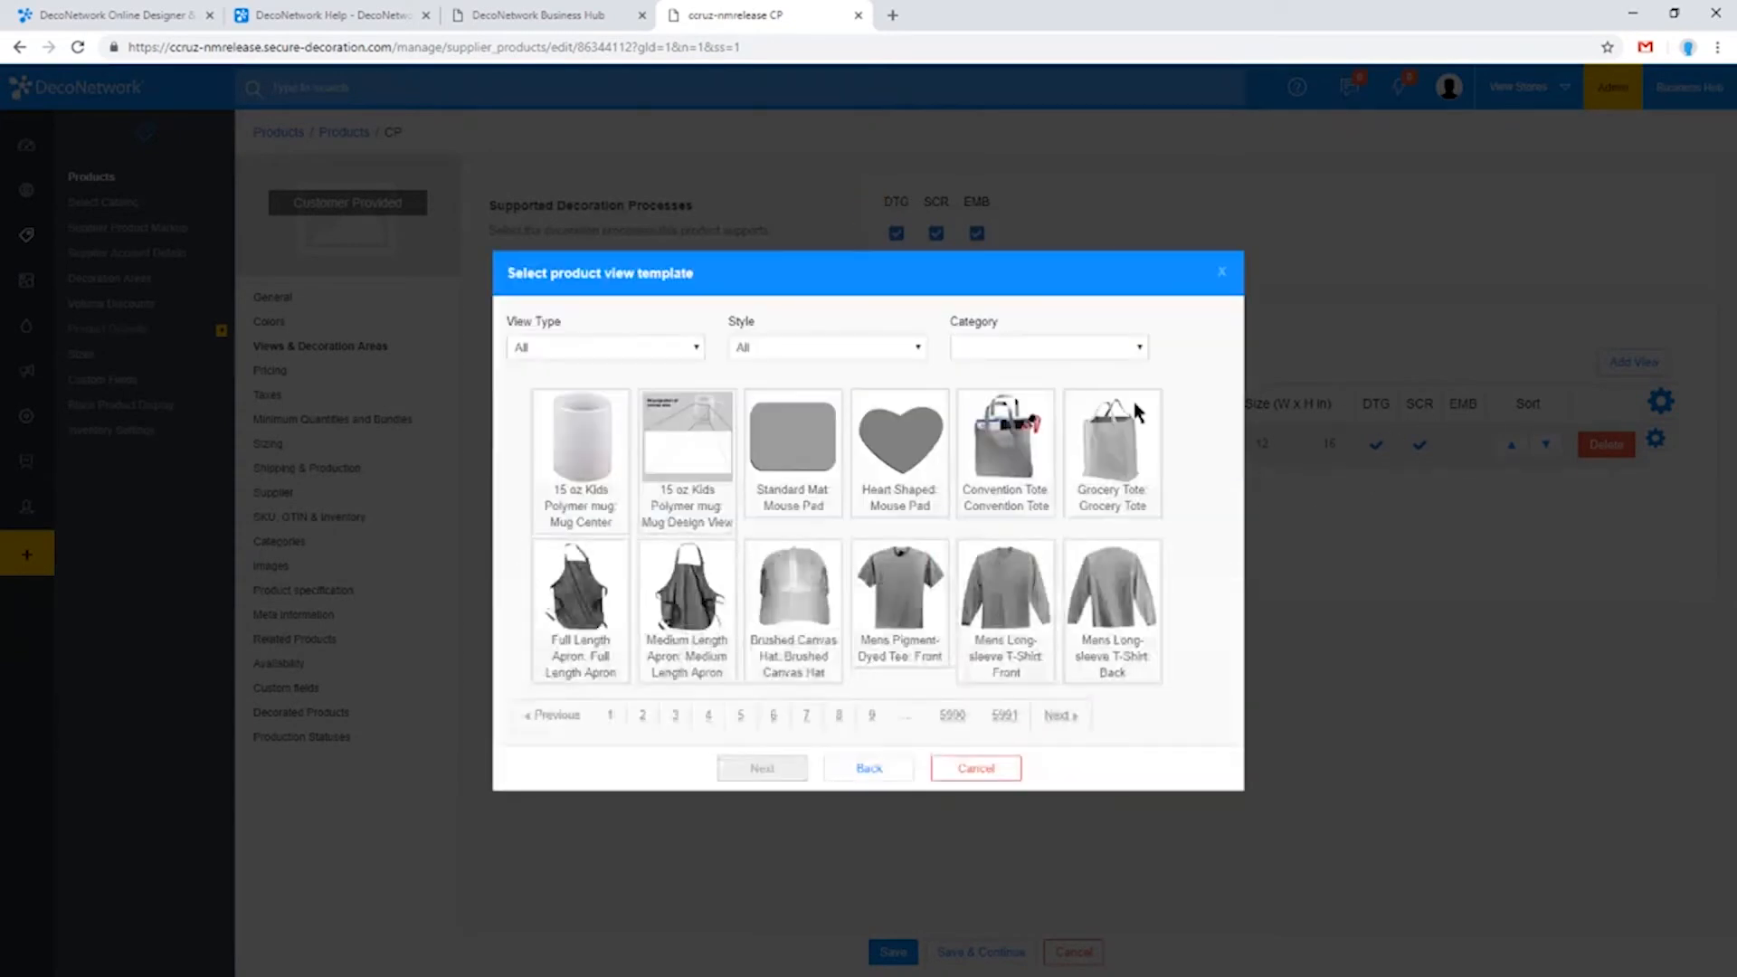
left_click(646, 349)
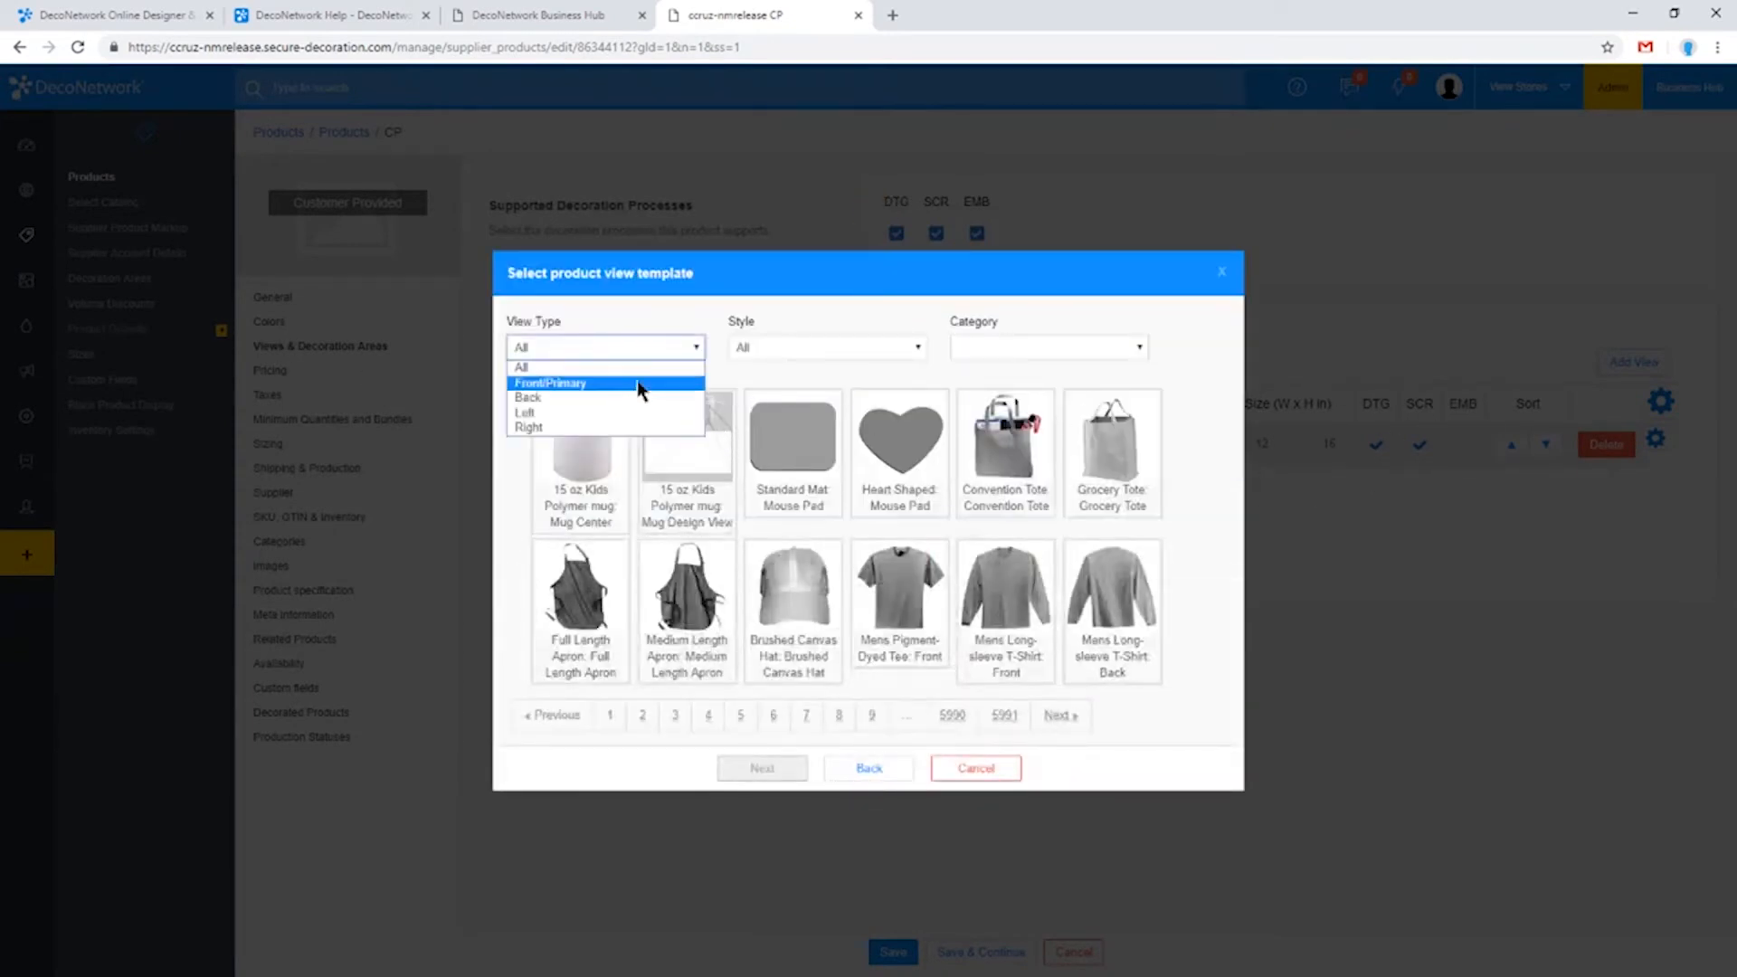
left_click(636, 396)
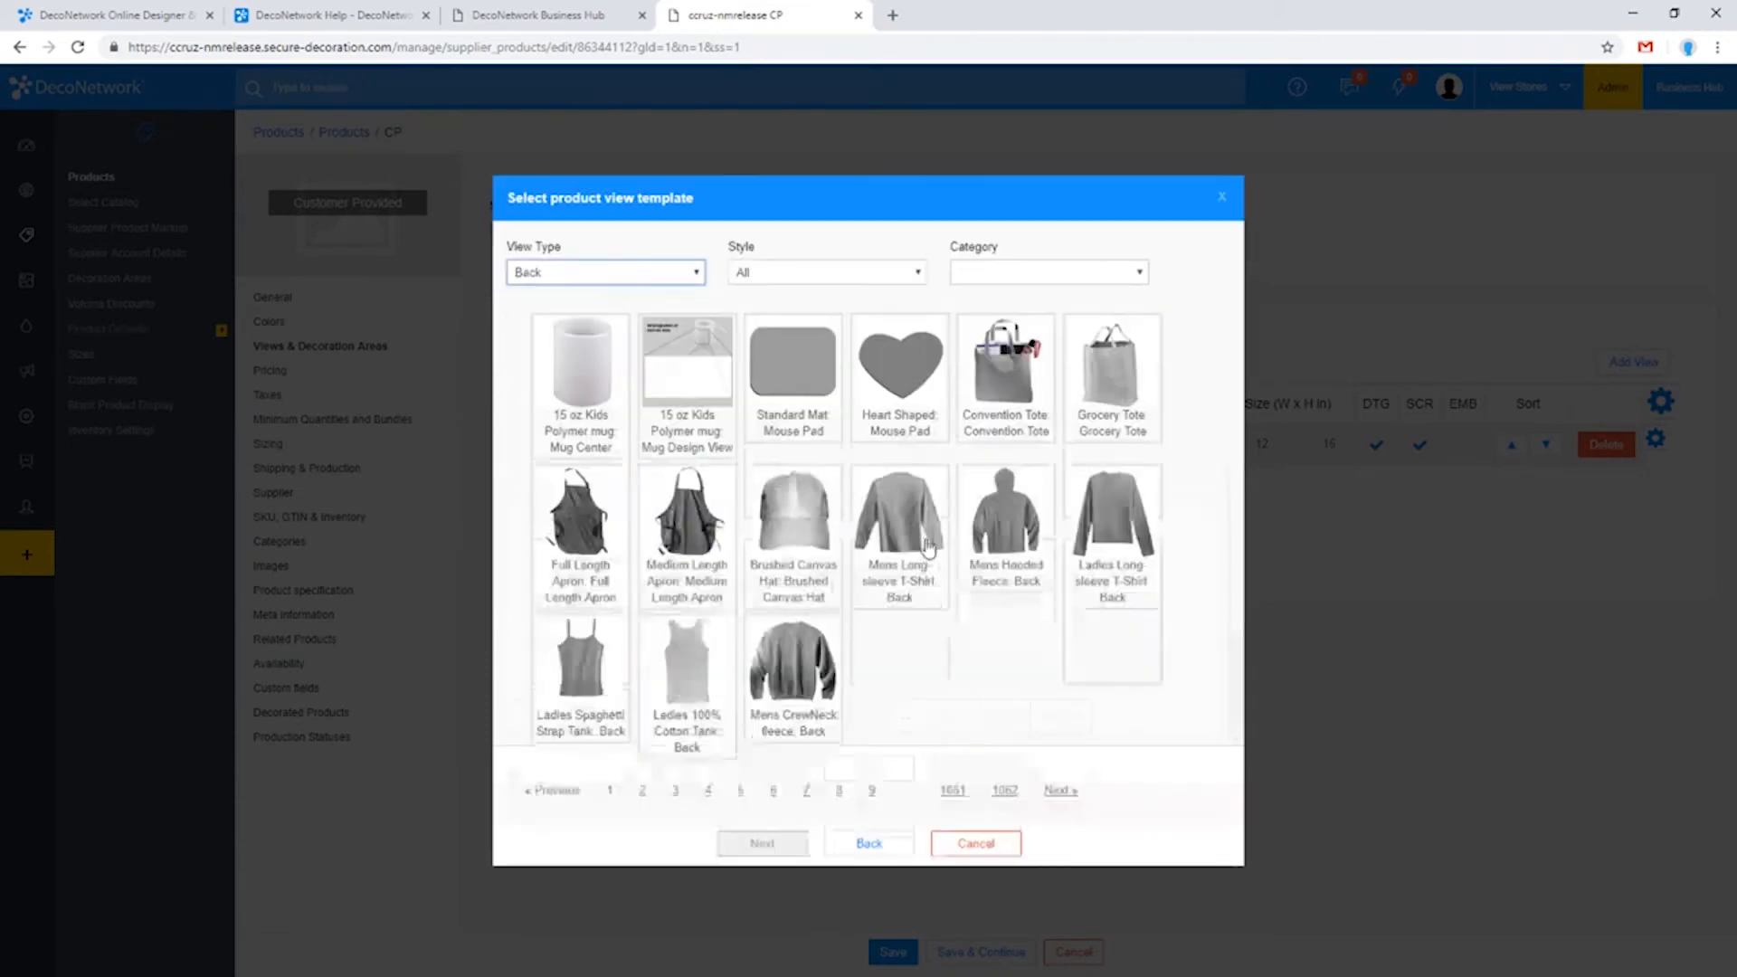
left_click(1049, 793)
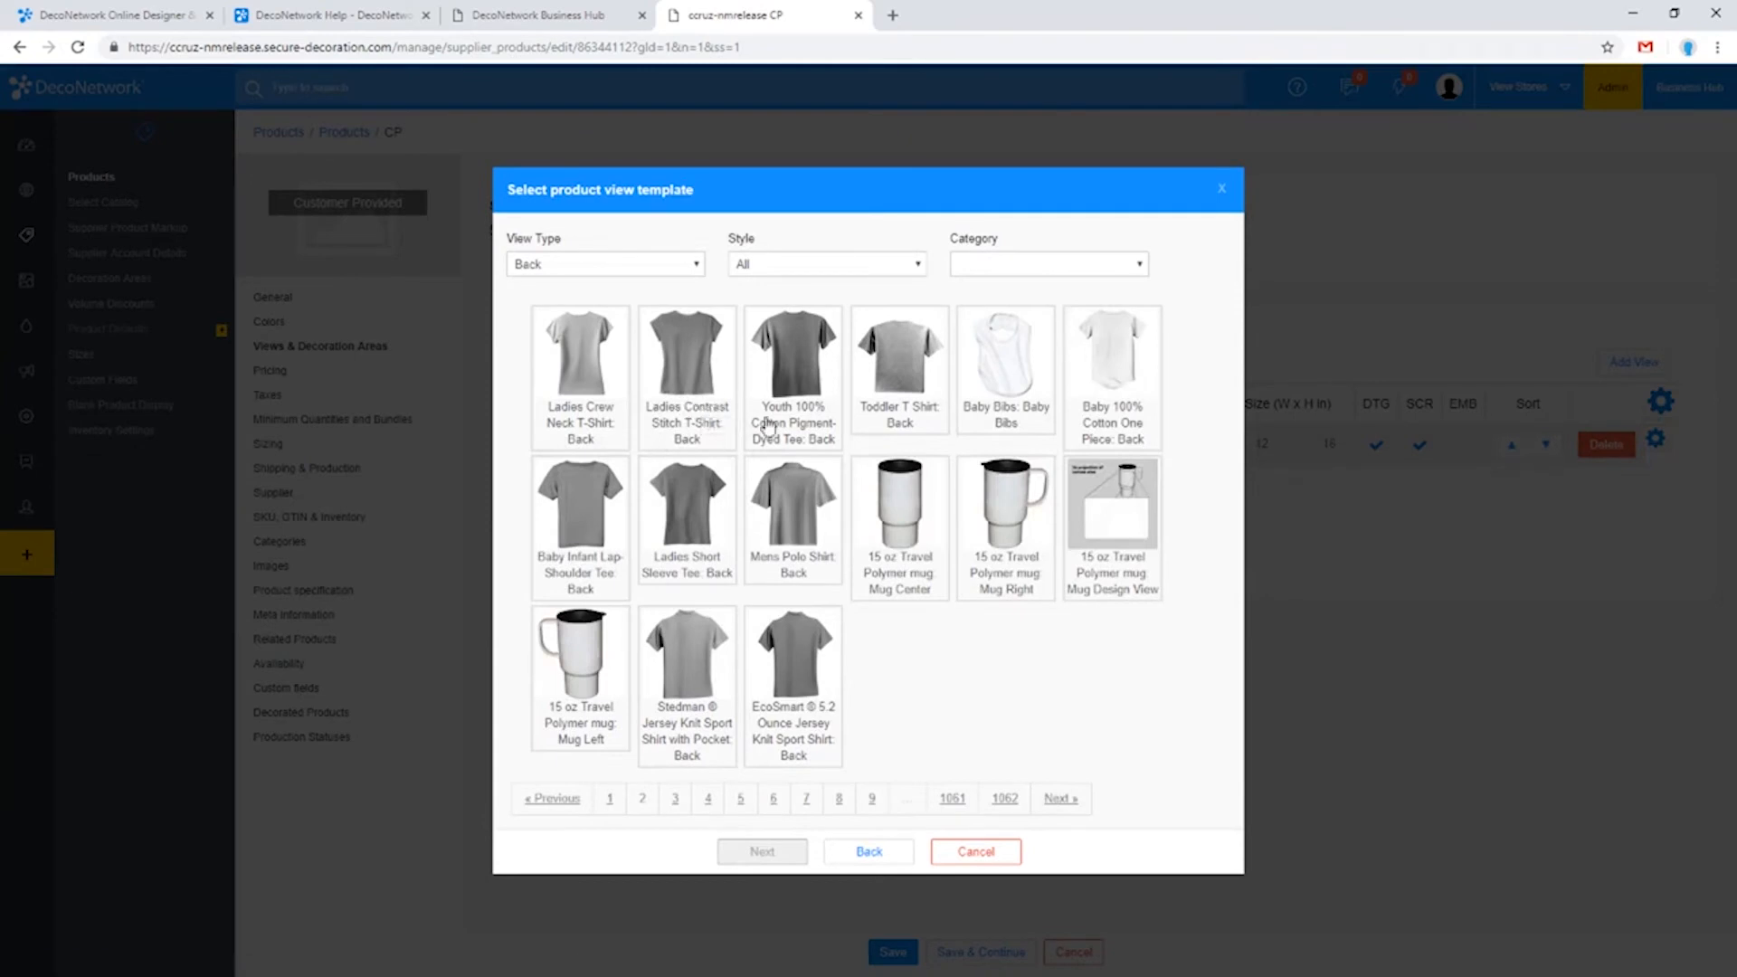
left_click(793, 378)
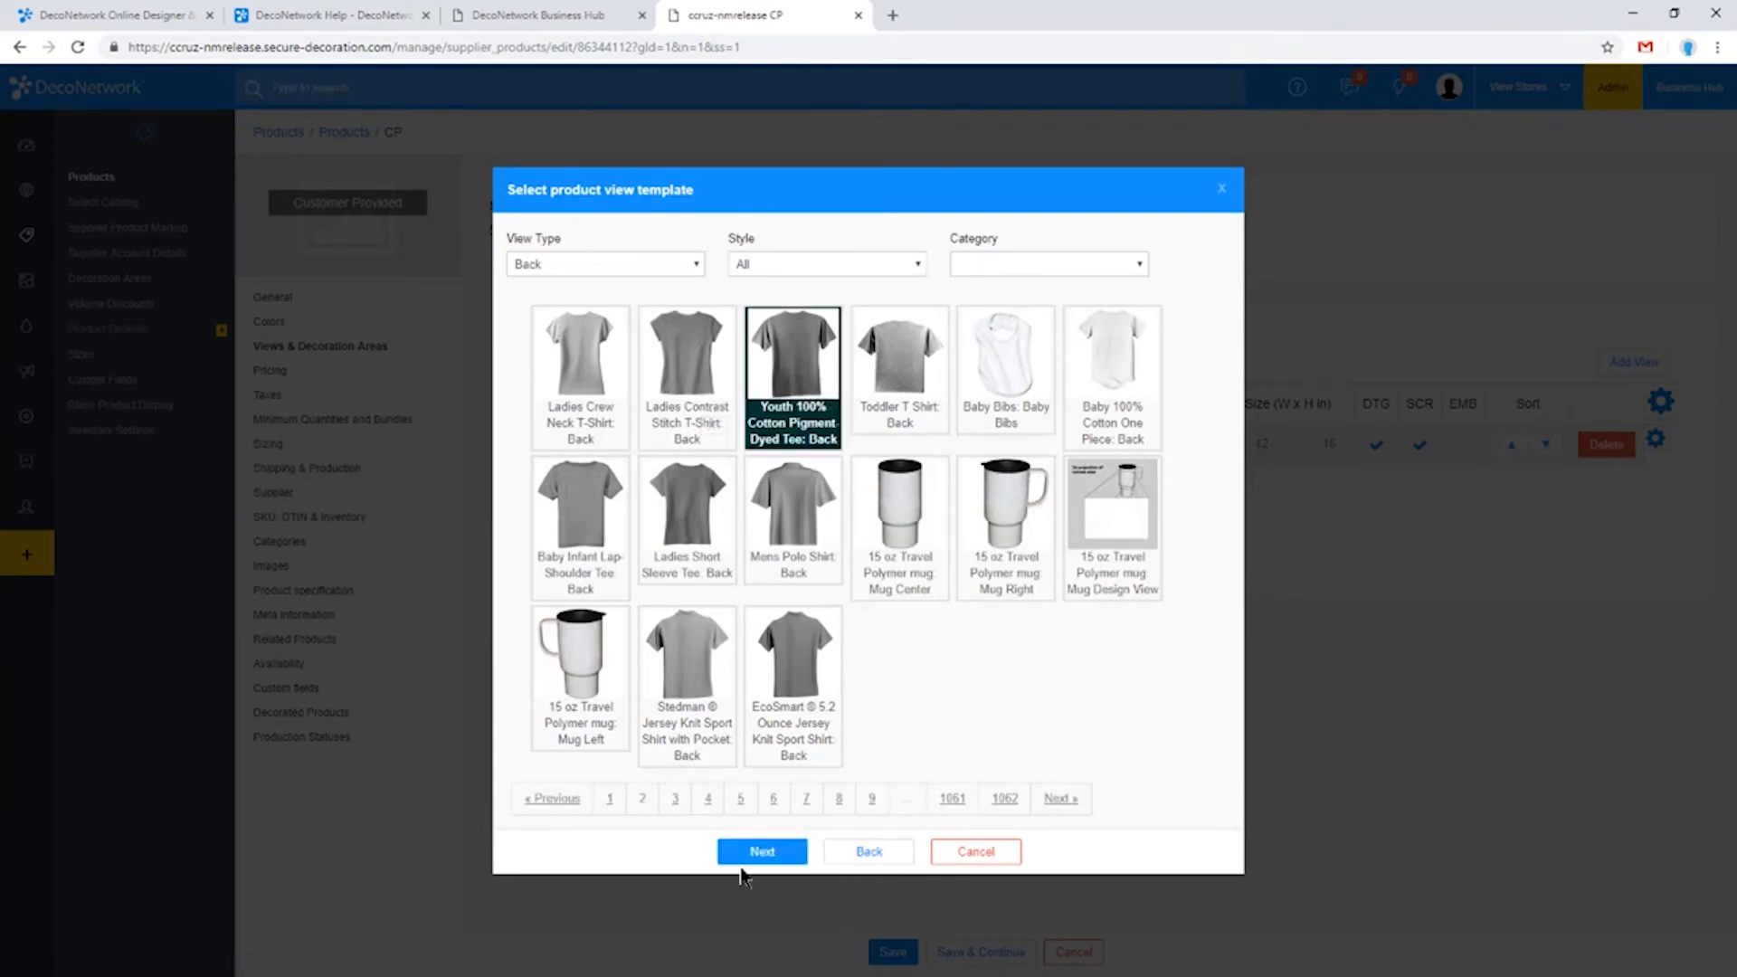
left_click(770, 852)
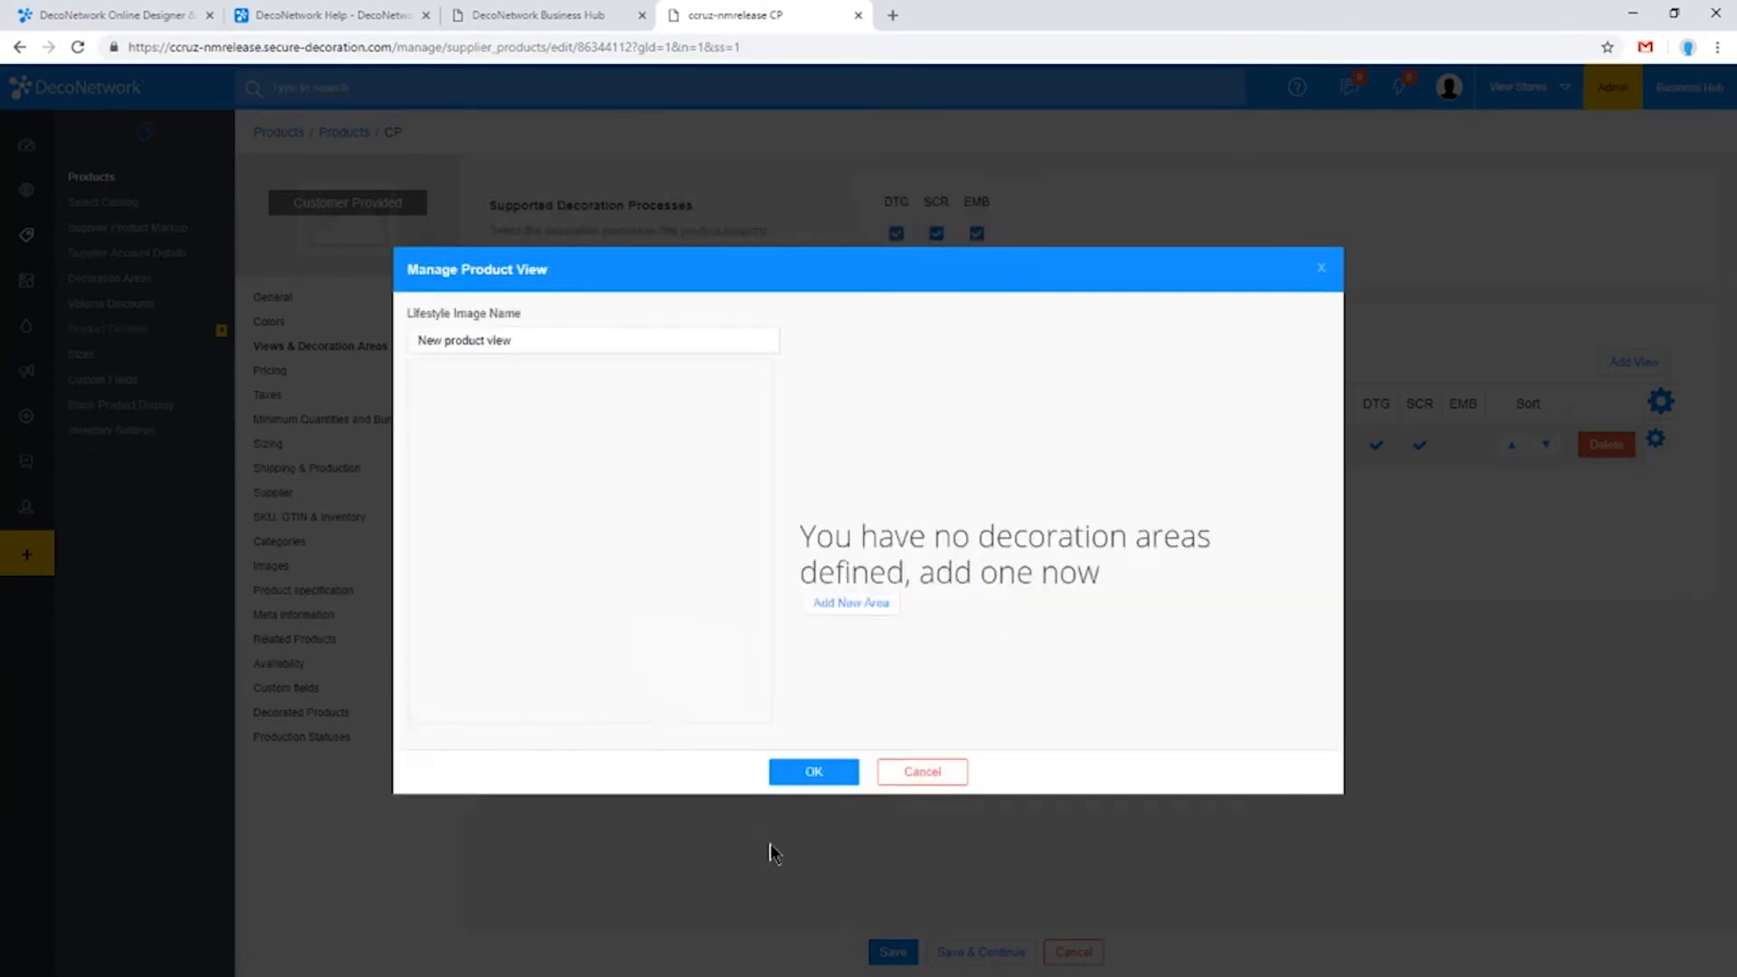
Step: Name the new view Back and add the Back system decoration area, enlarged across the shirt's upper back
double_click(580, 340)
triple_click(583, 329)
type("Back")
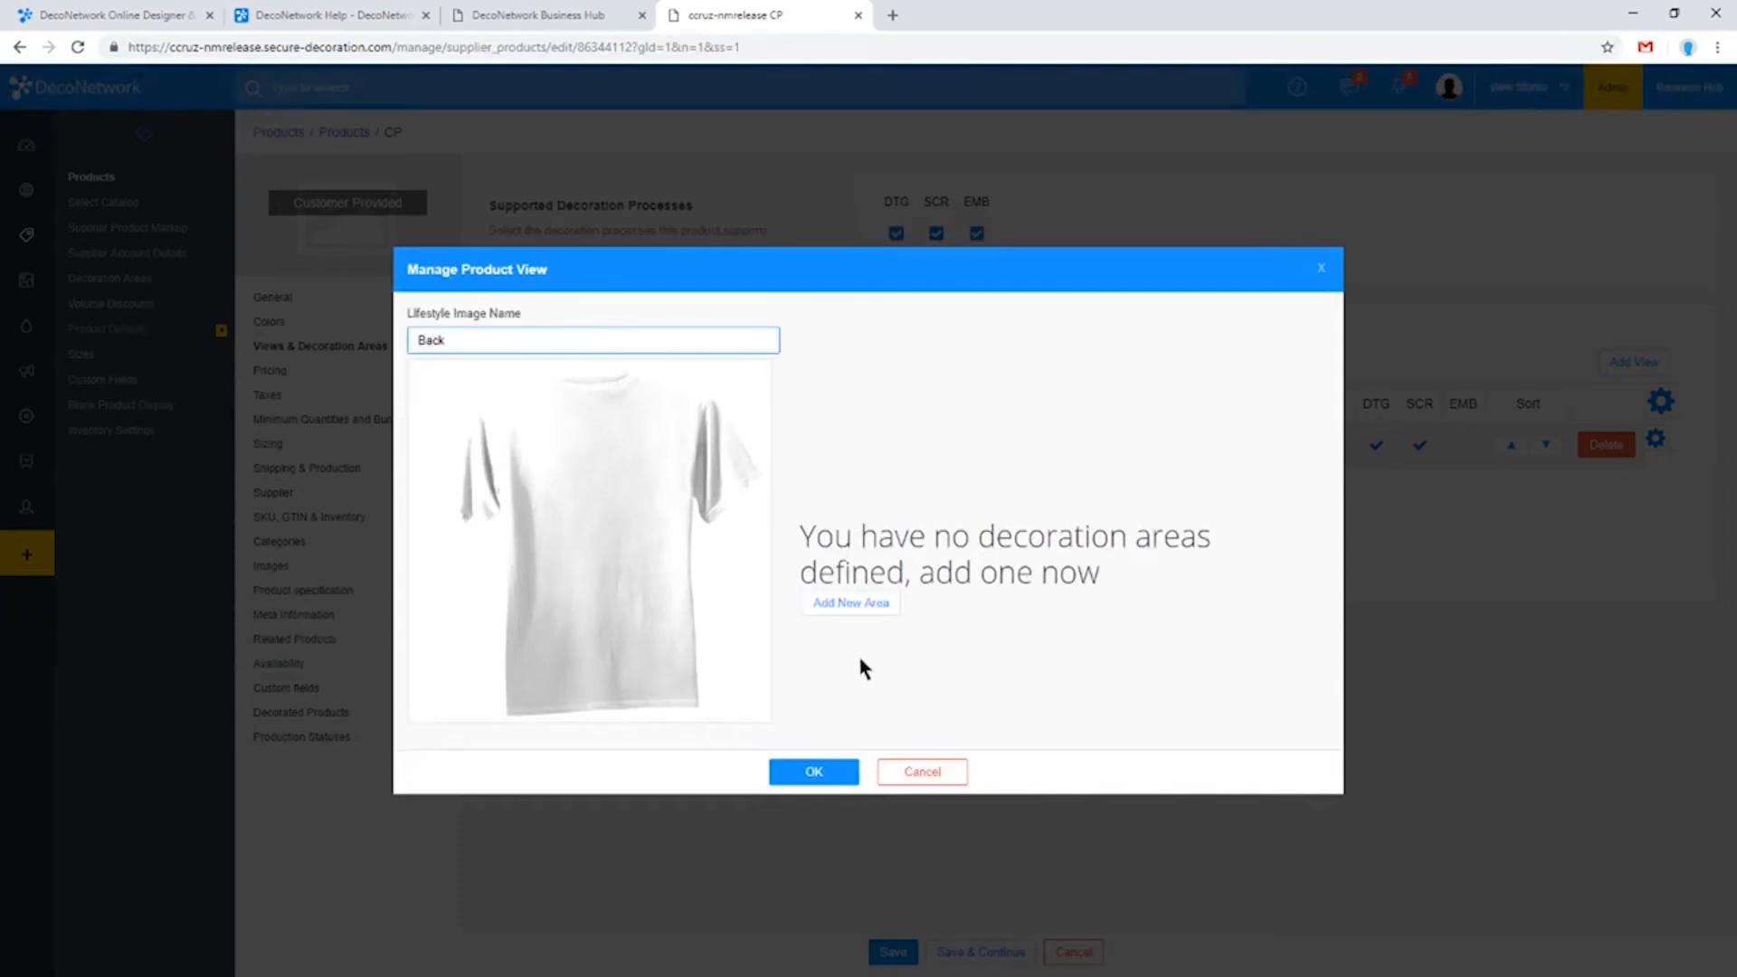
left_click(866, 603)
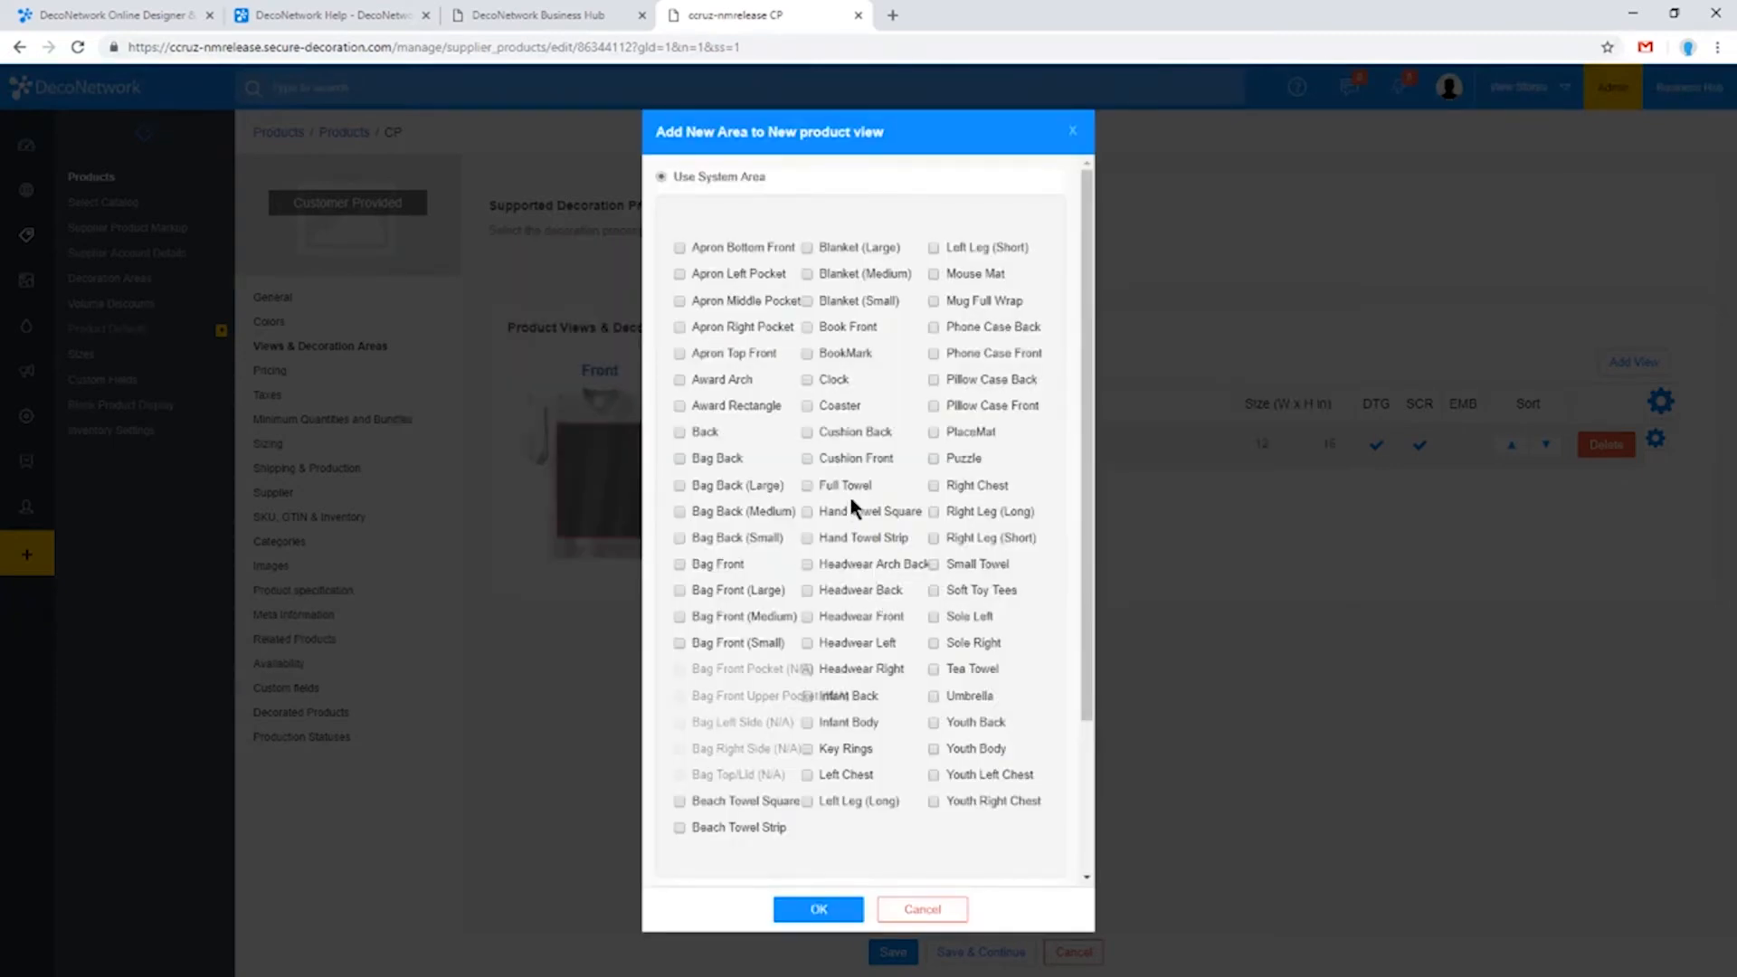
left_click(704, 433)
left_click(809, 910)
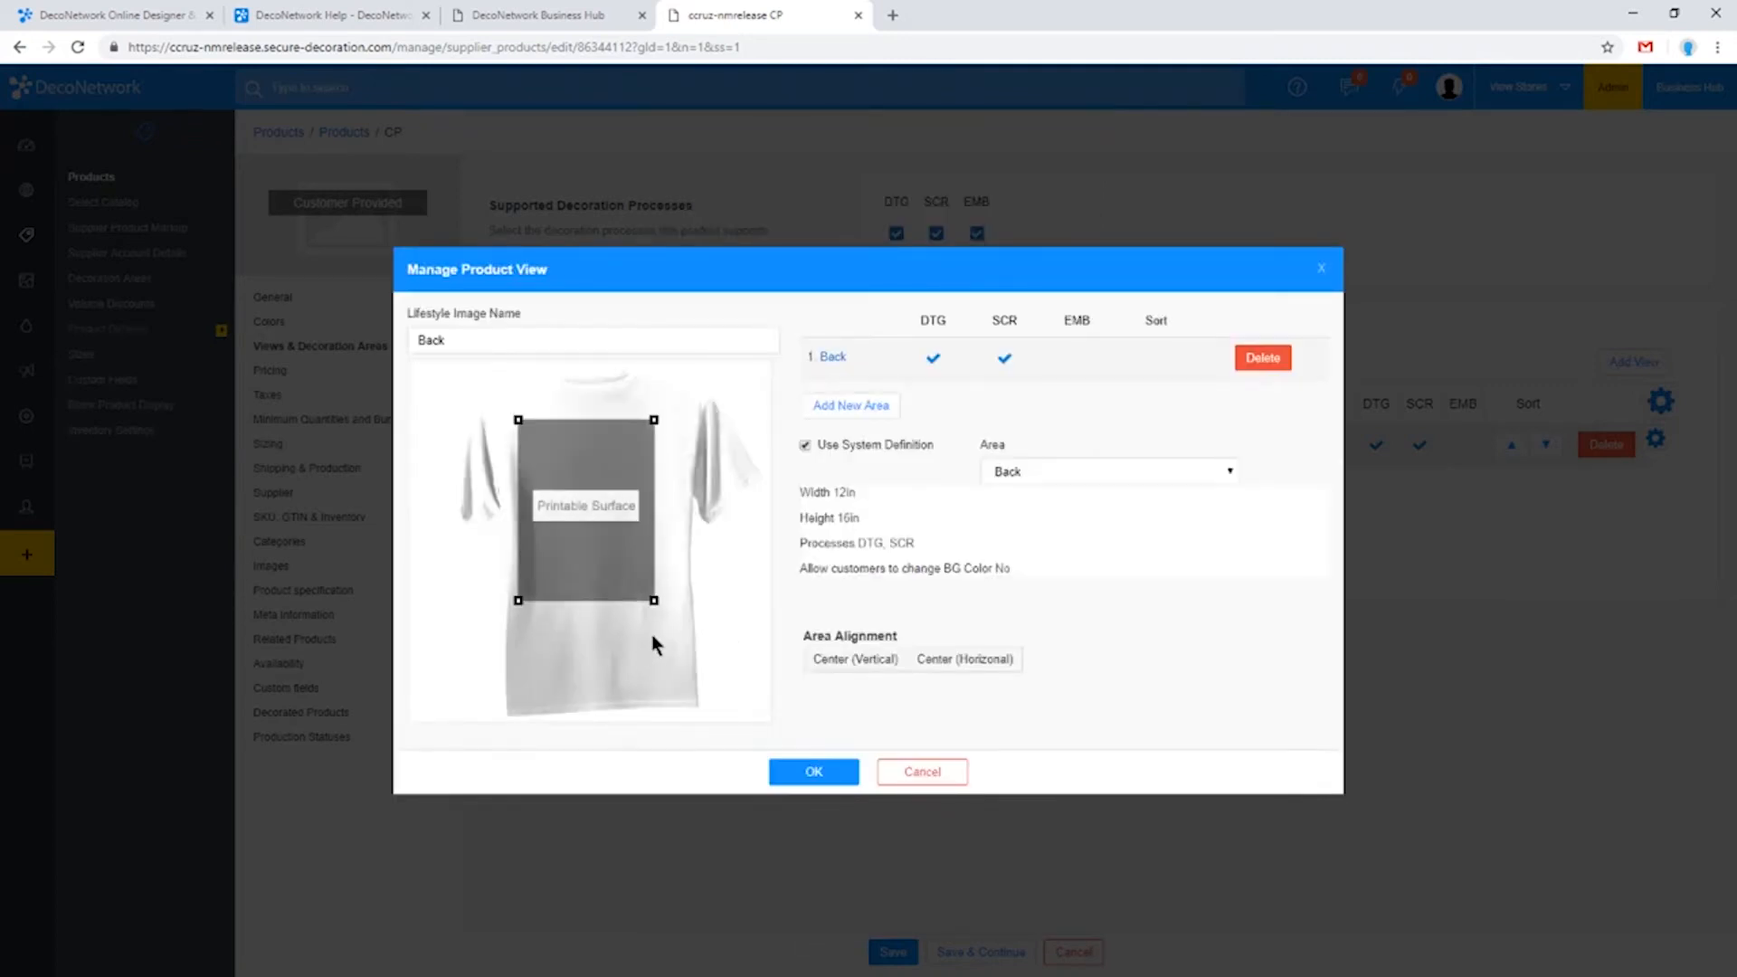
left_click_drag(651, 597, 683, 634)
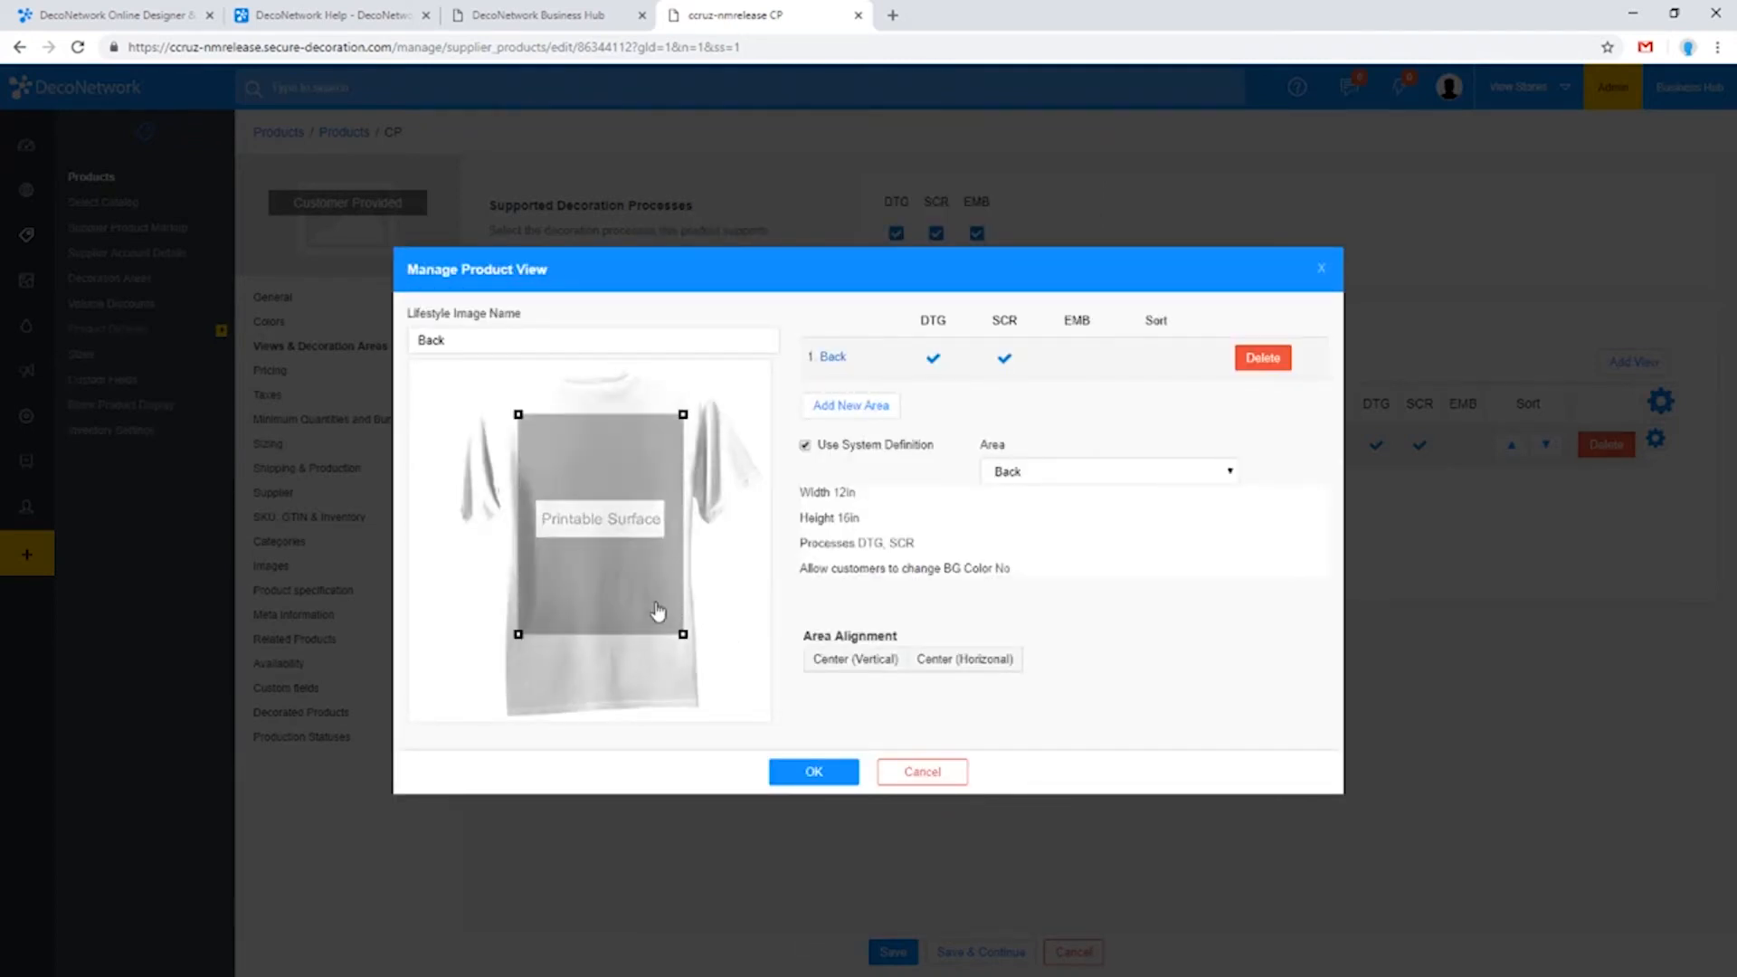
left_click(814, 778)
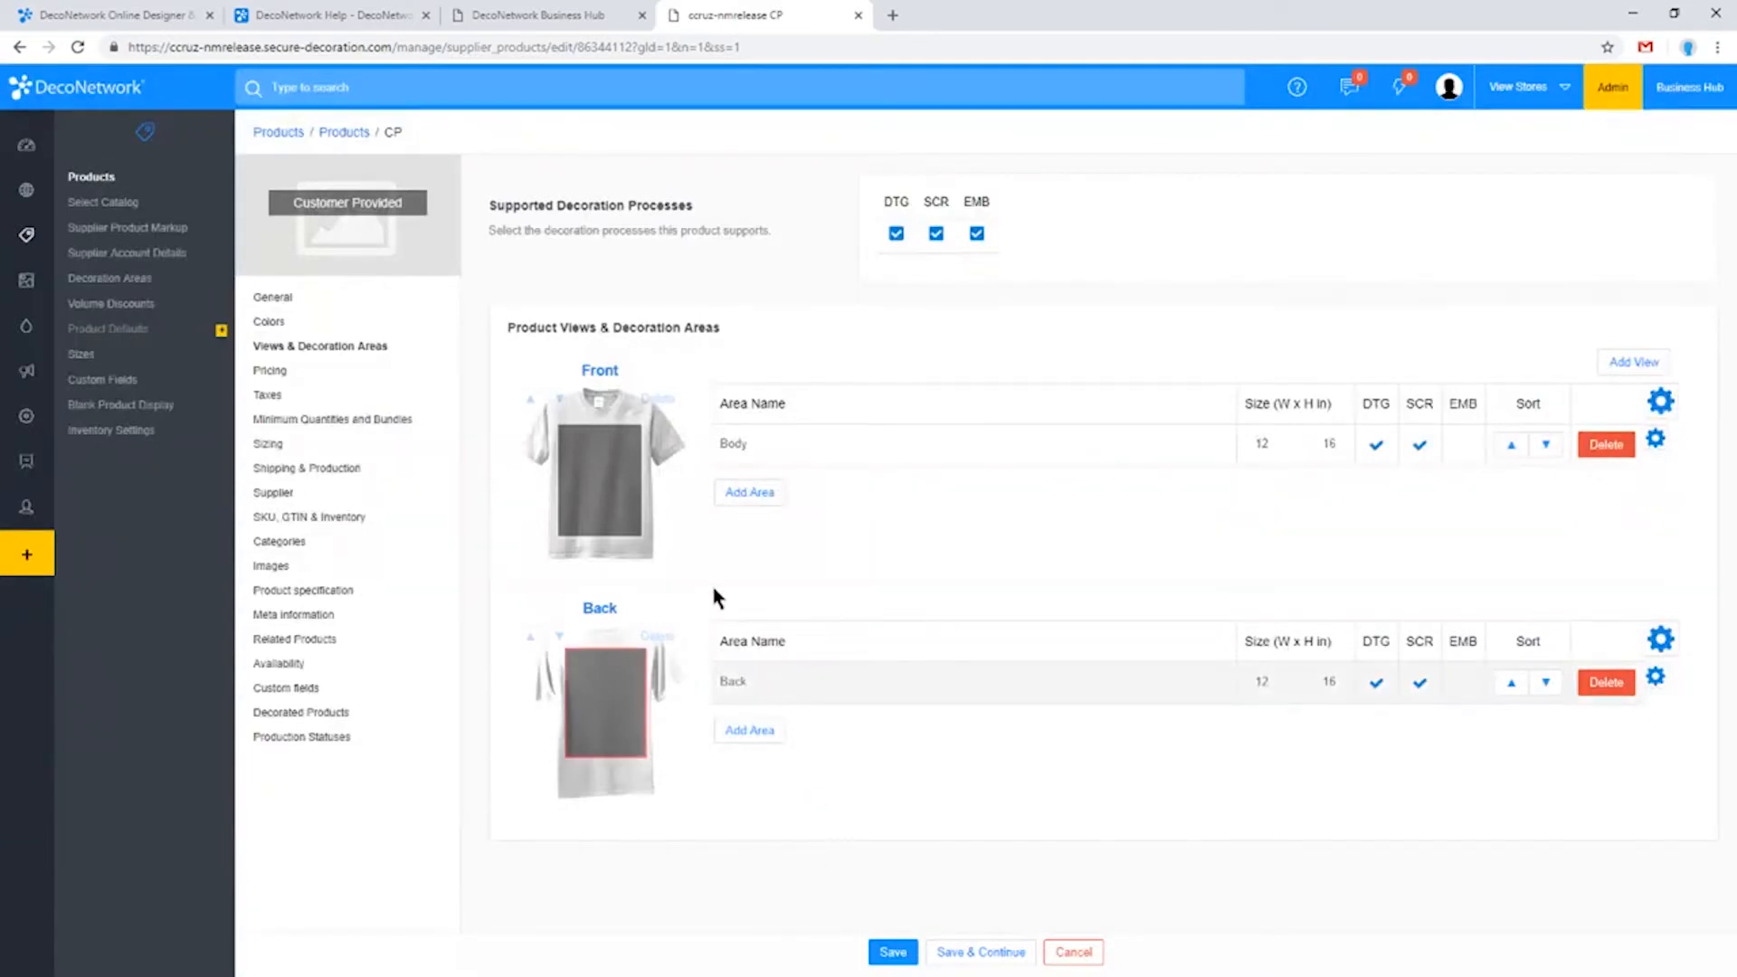
Step: Open the product's color settings and add the generic color Brilliant Red
left_click(306, 327)
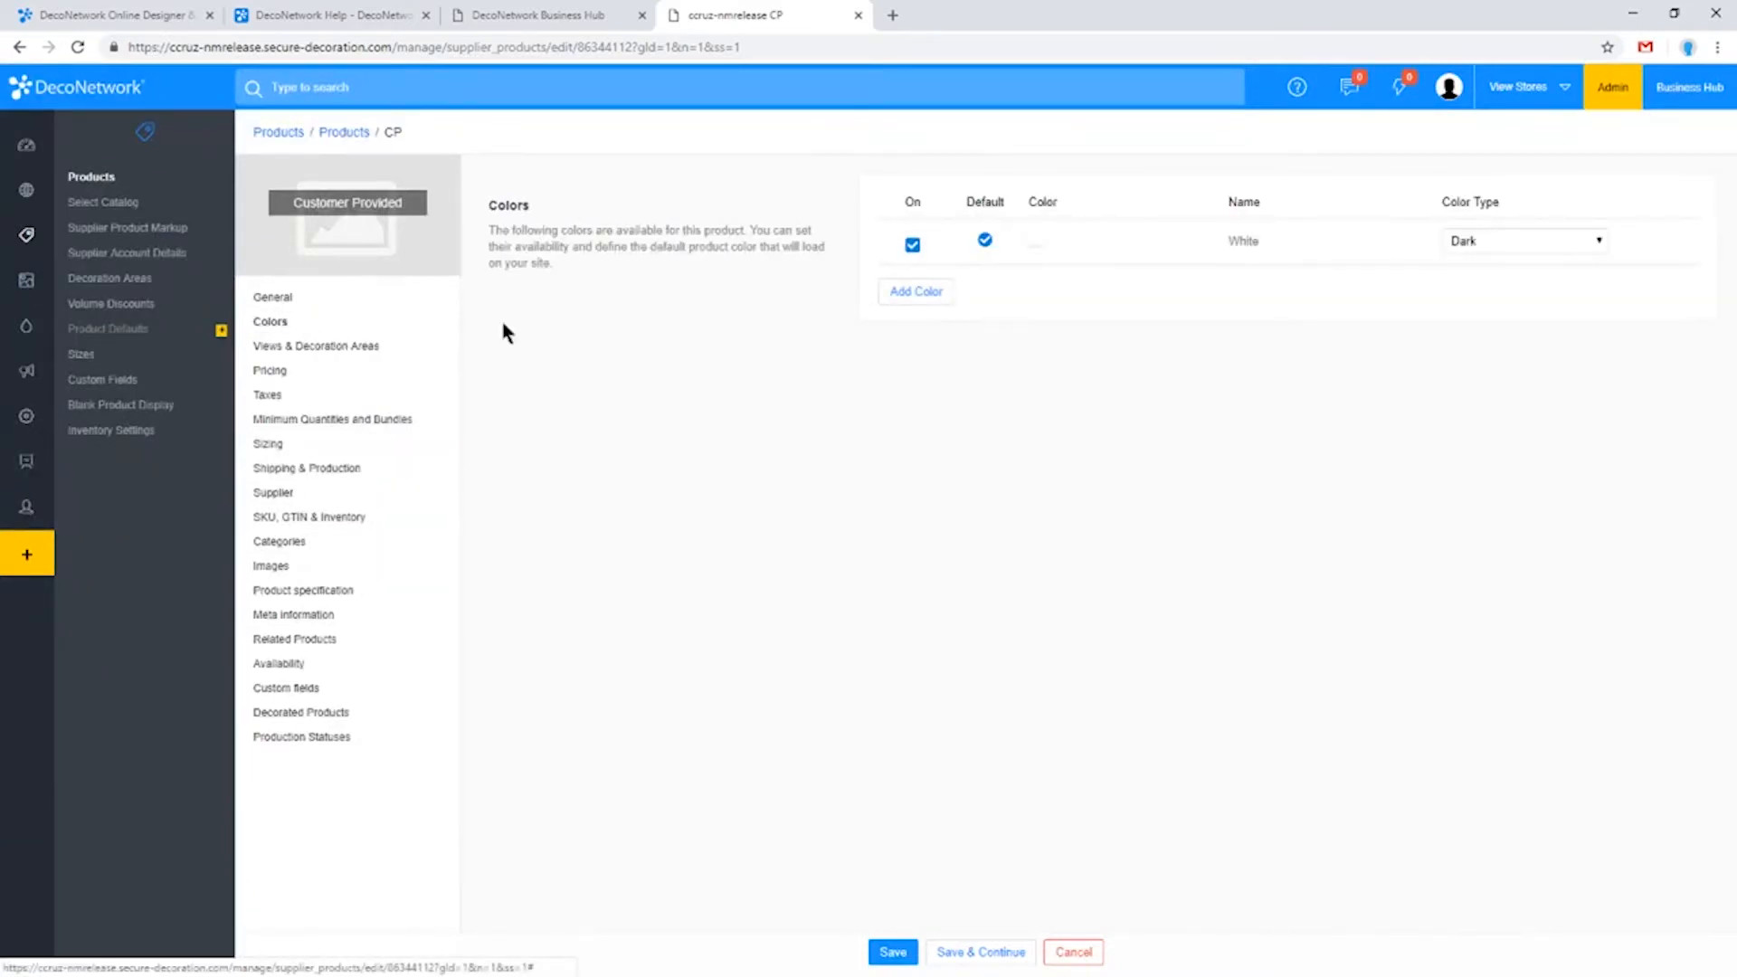
left_click(917, 295)
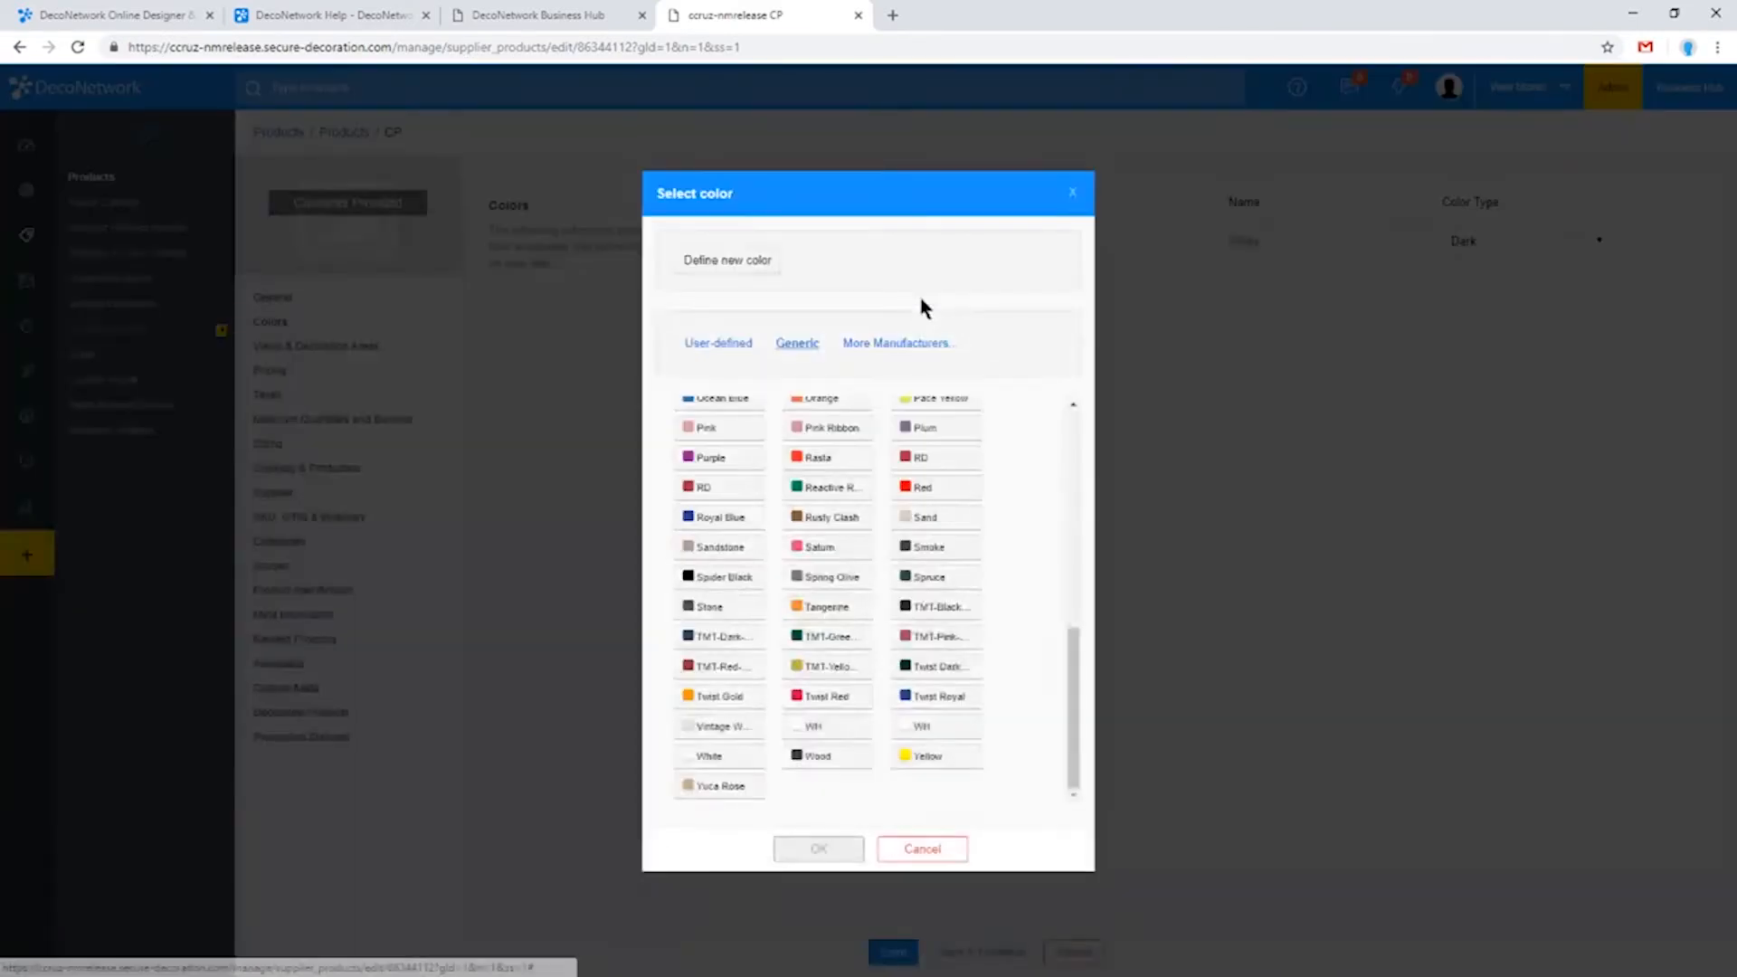
scroll(936, 638, "up", 3)
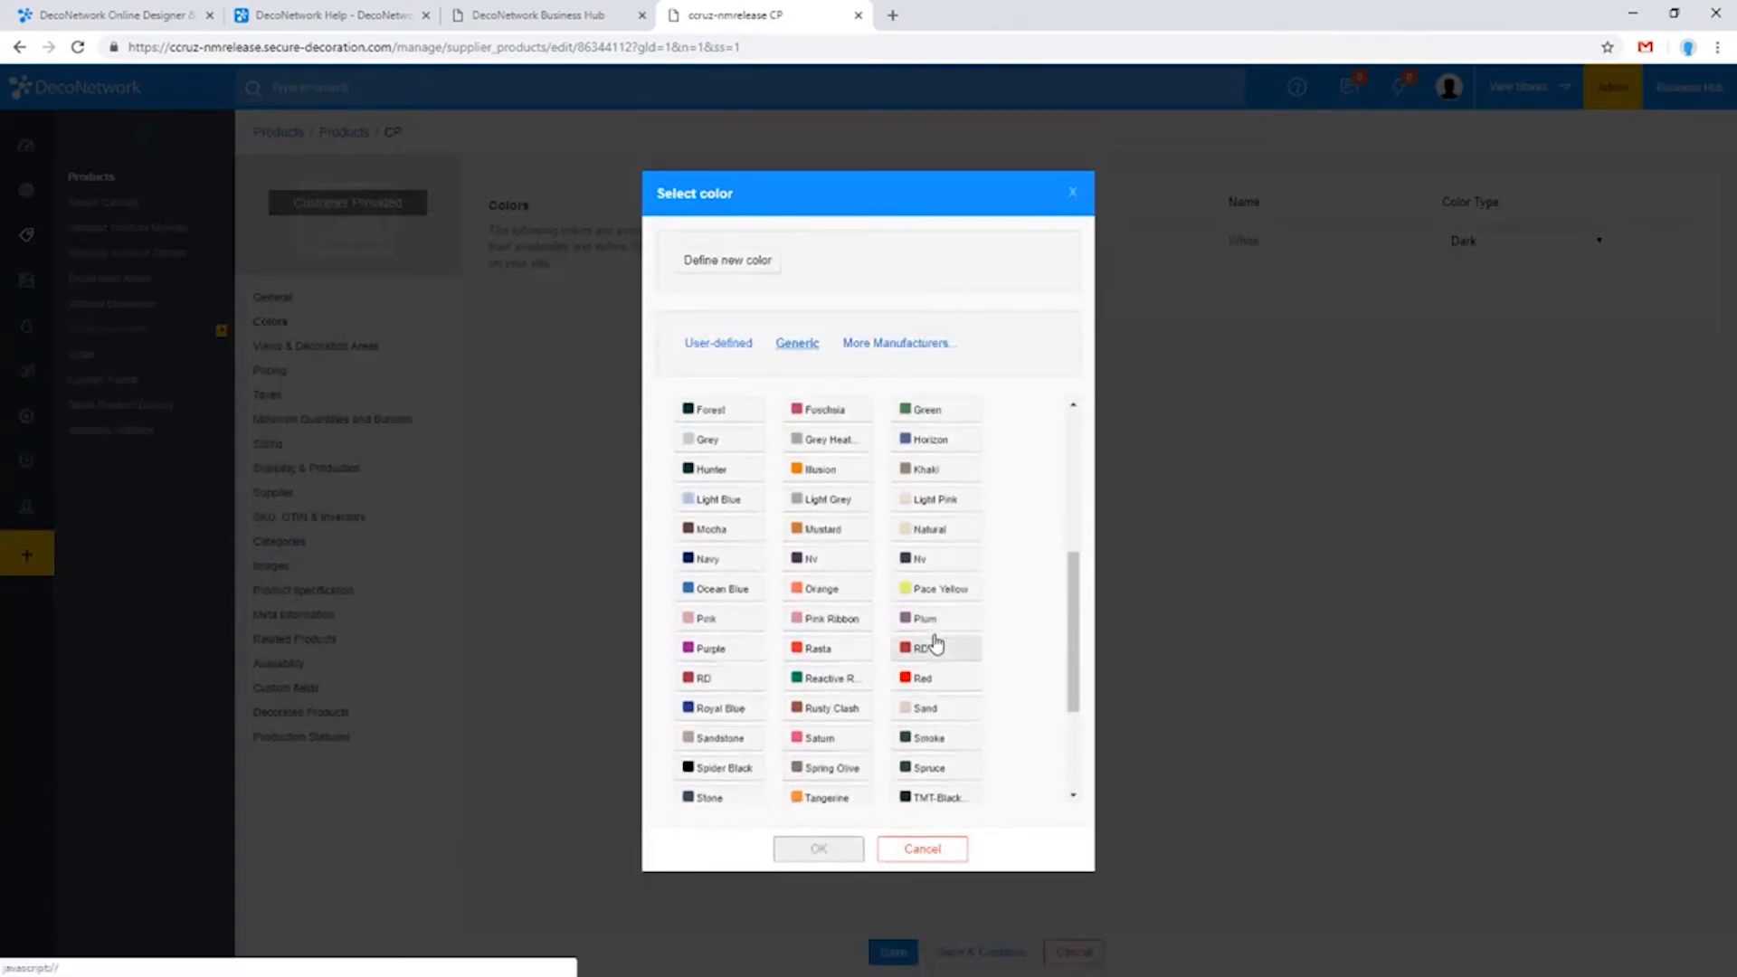
scroll(936, 644, "up", 4)
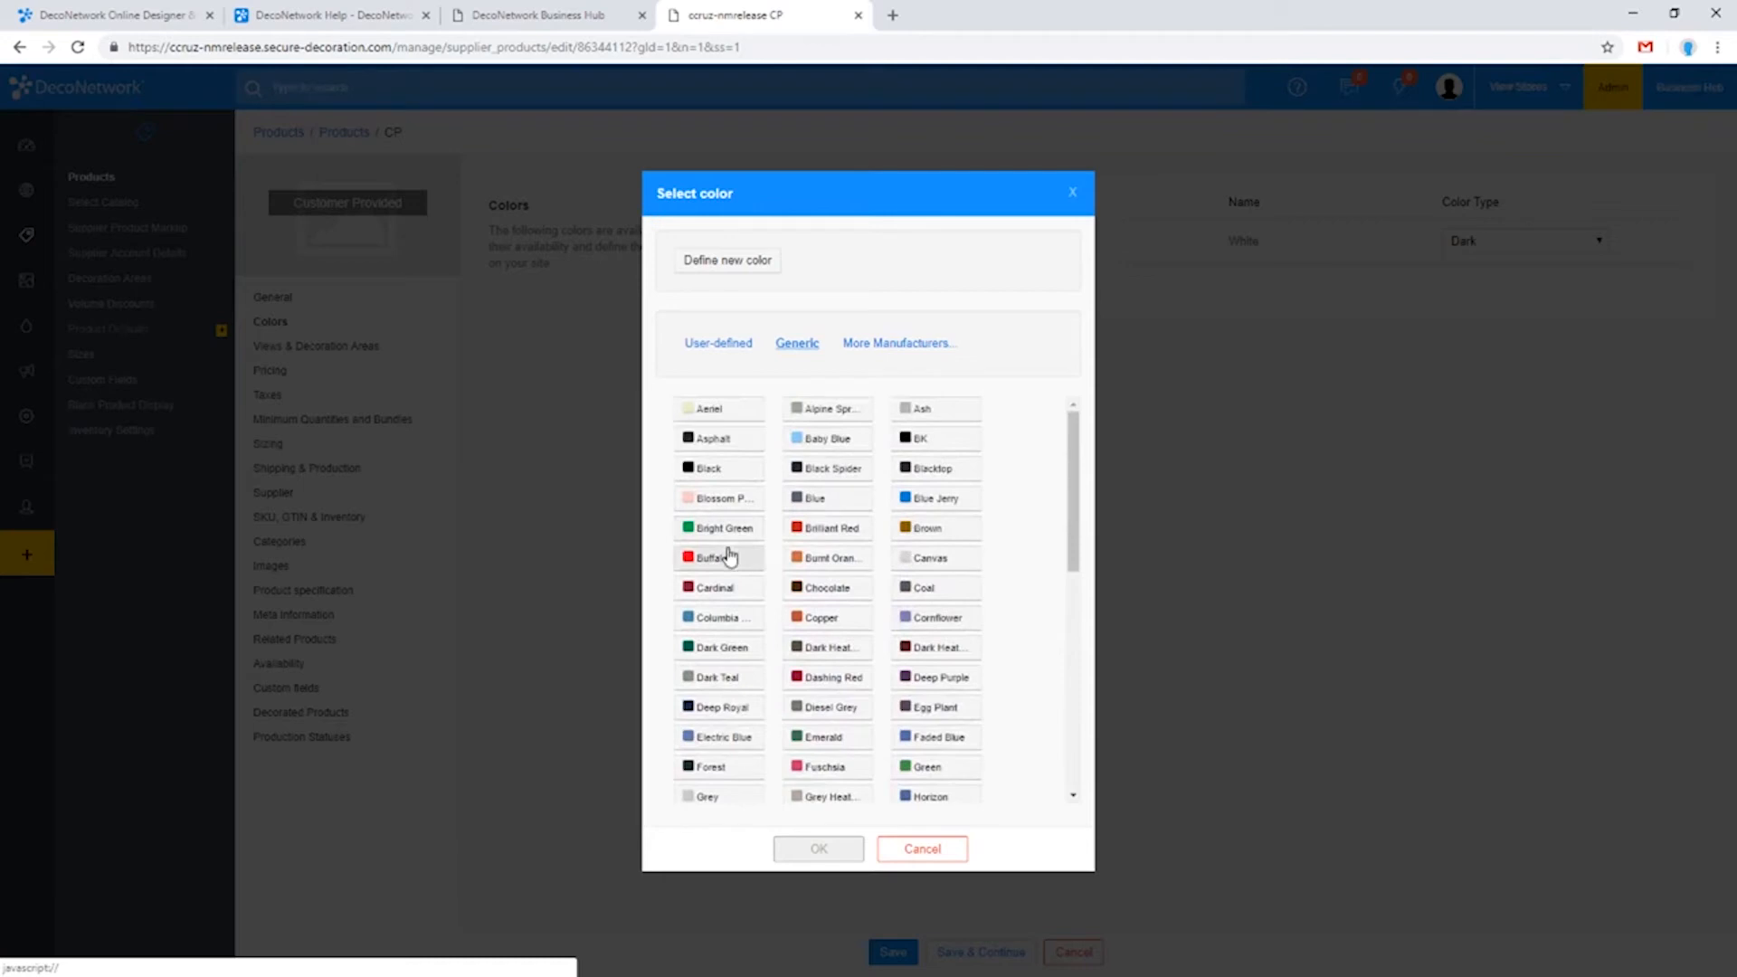
left_click(830, 528)
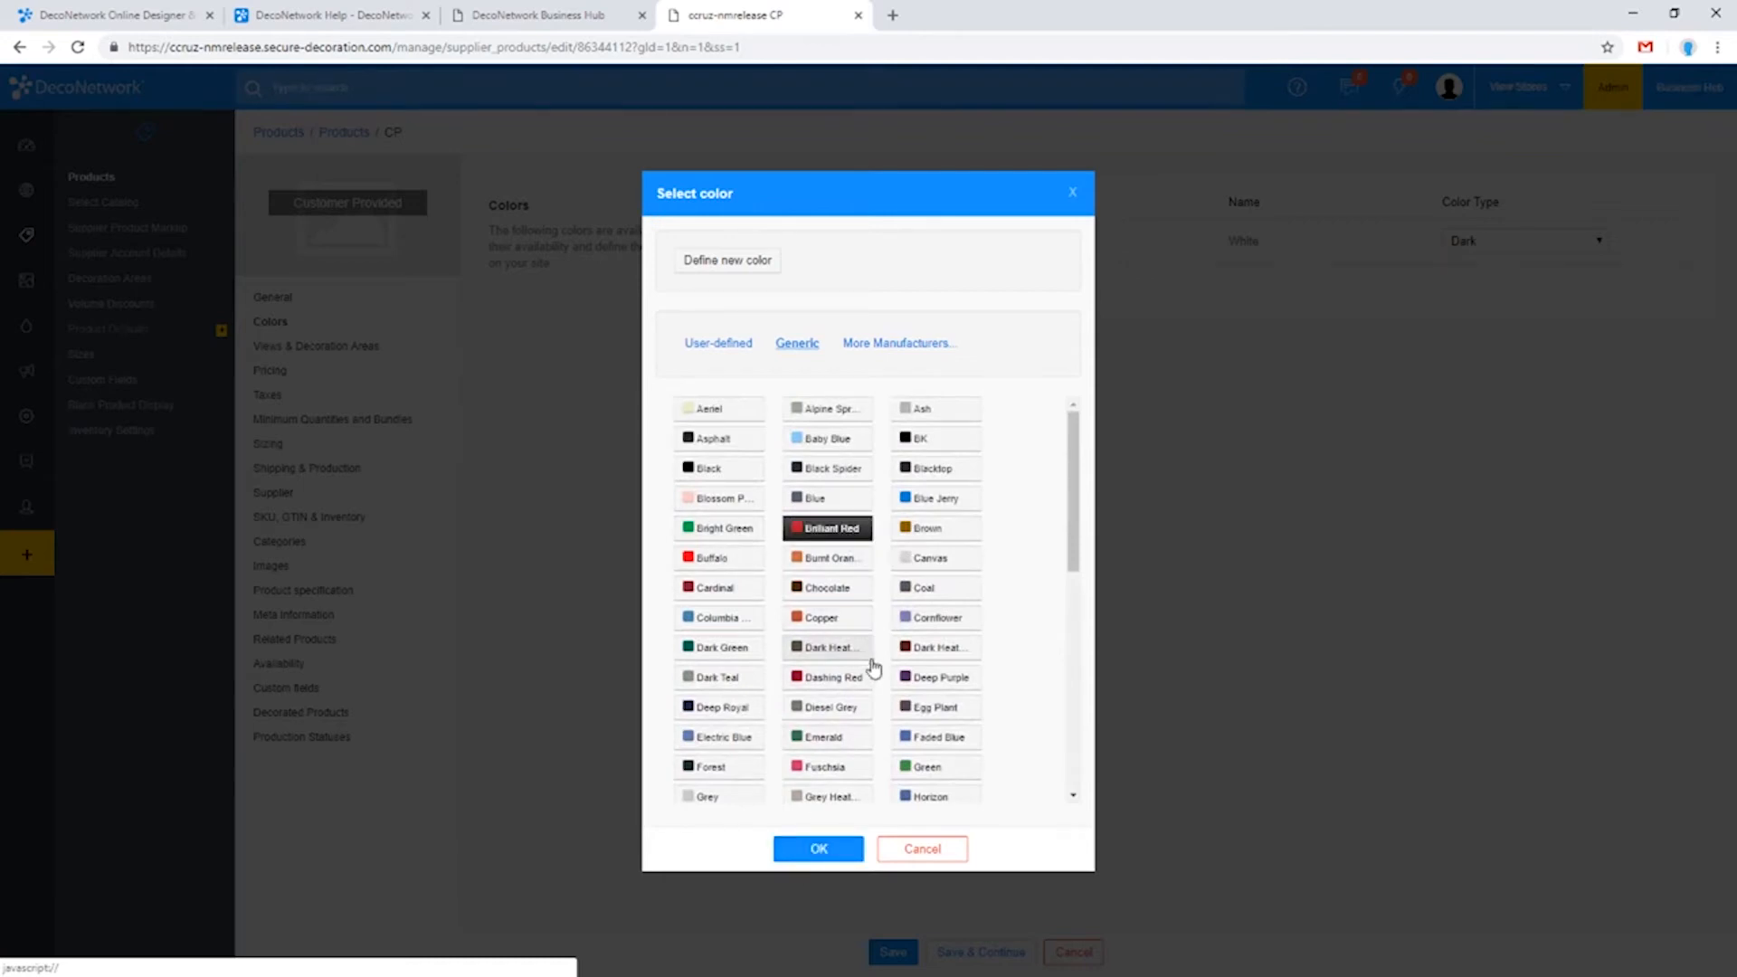
left_click(821, 852)
Step: Add the generic colors Green and Illusion to the product
left_click(919, 344)
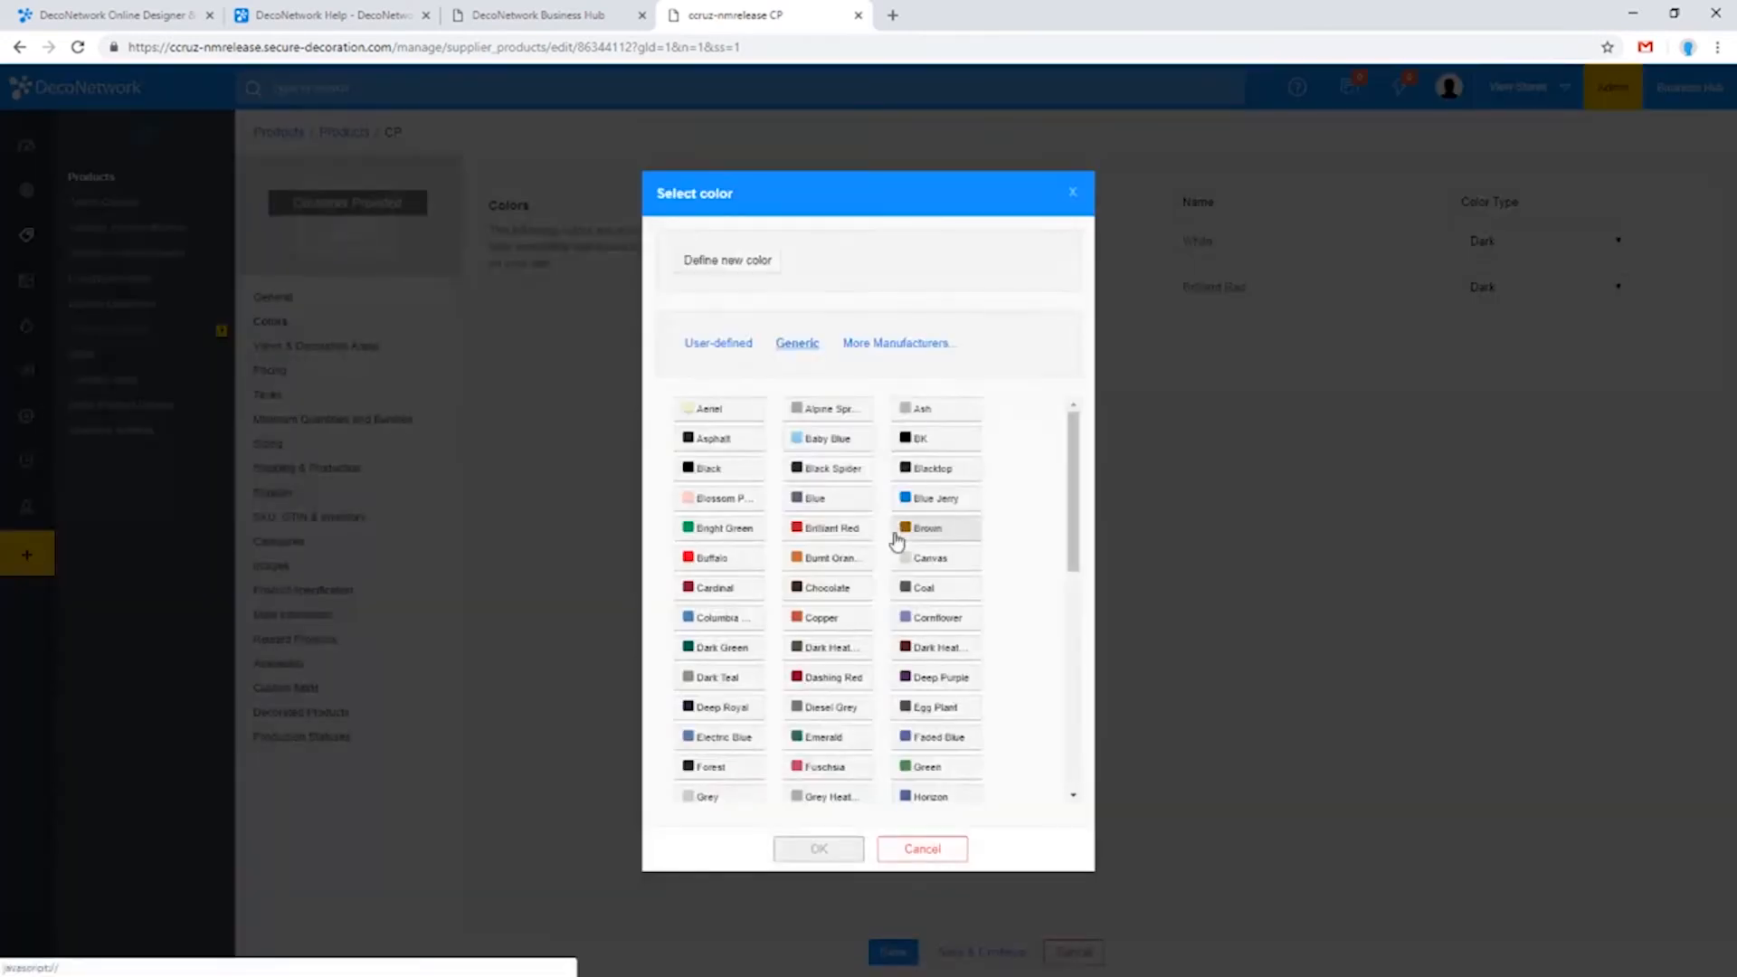
scroll(896, 541, "down", 3)
left_click(923, 666)
left_click(817, 847)
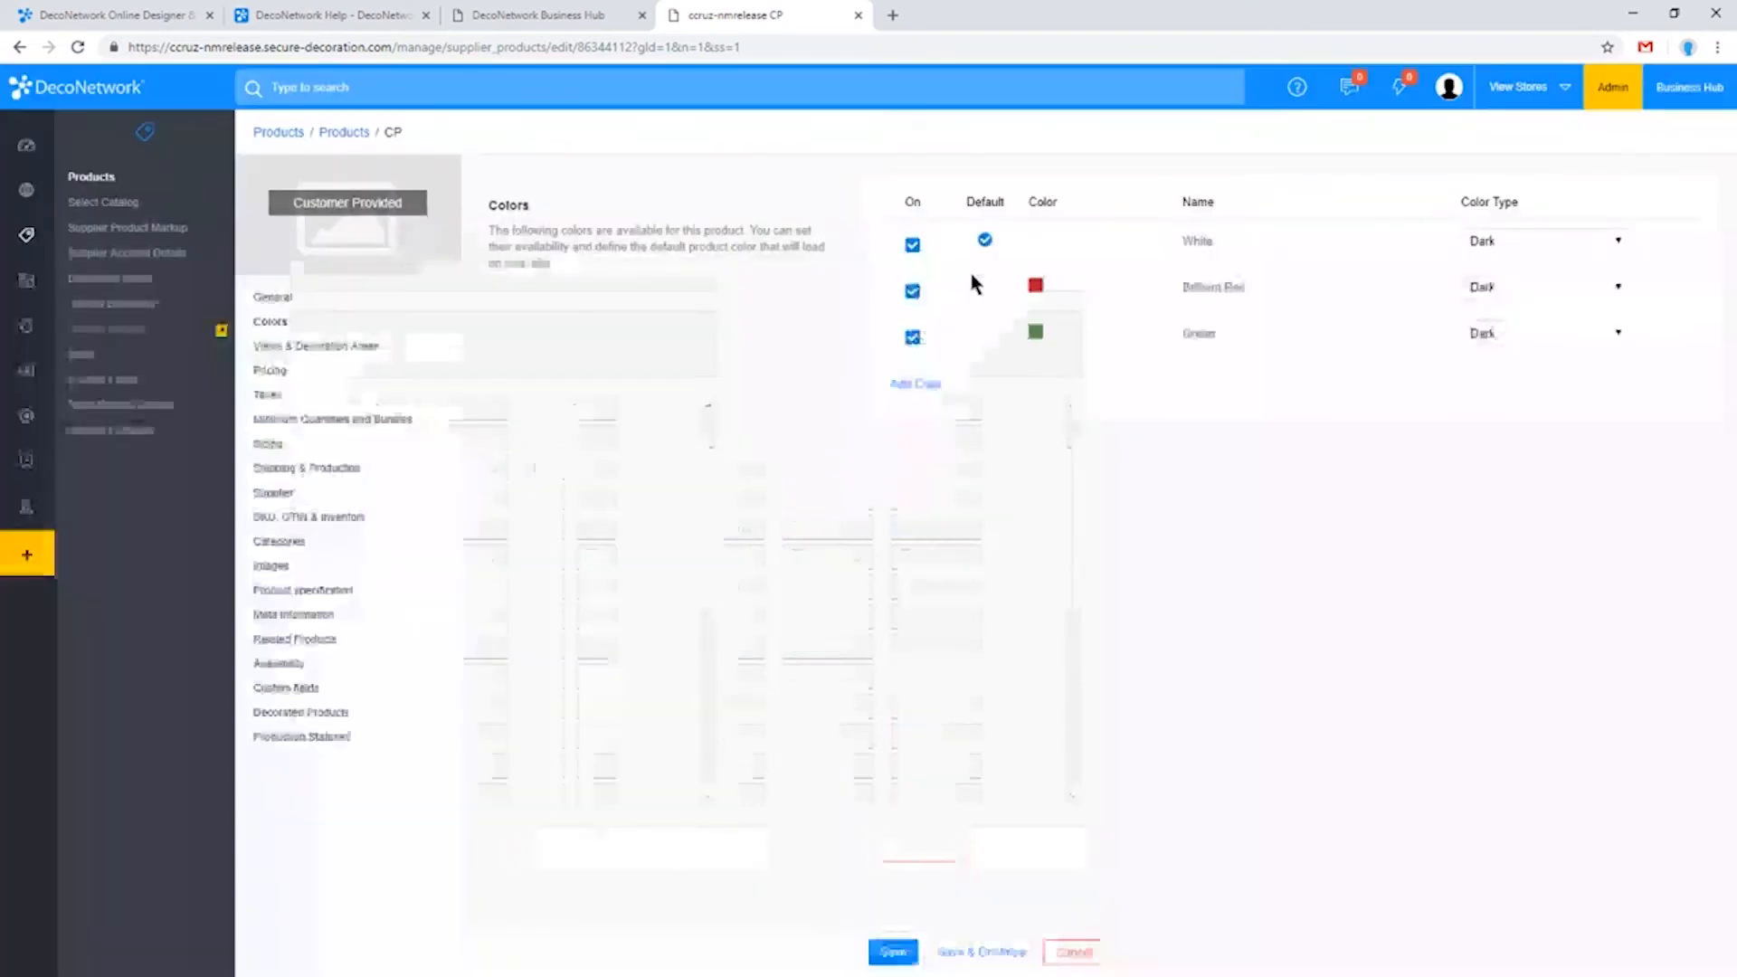
left_click(915, 380)
scroll(828, 678, "down", 2)
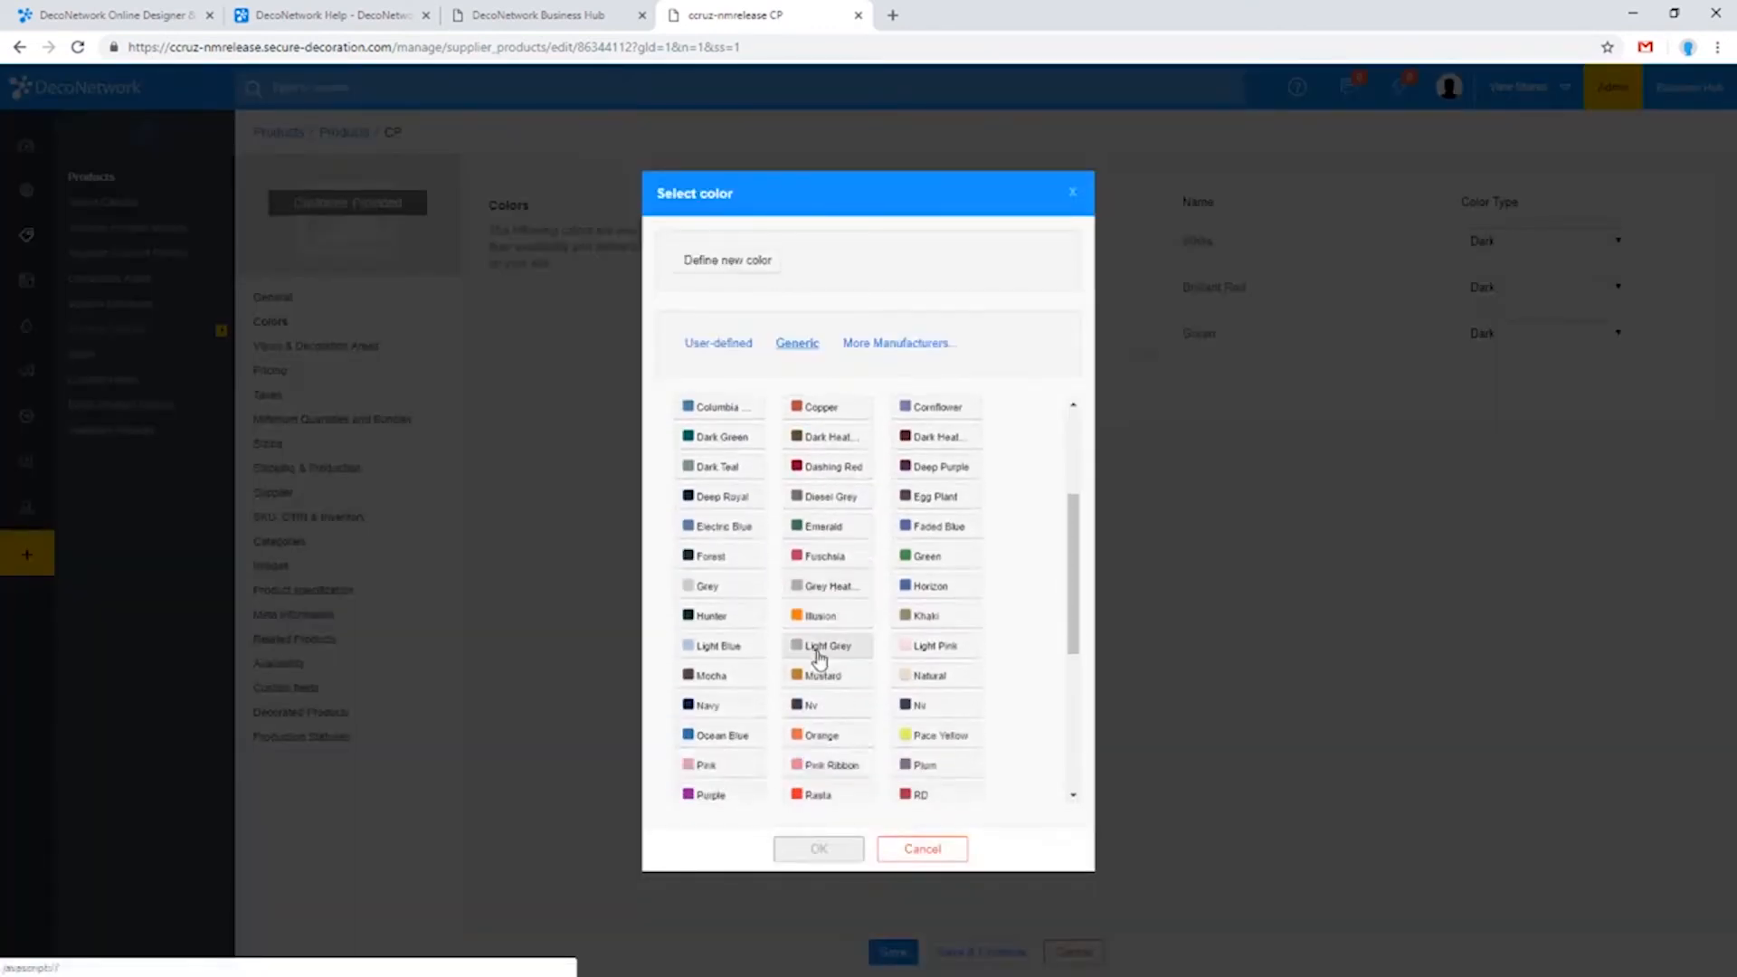
left_click(819, 616)
left_click(818, 849)
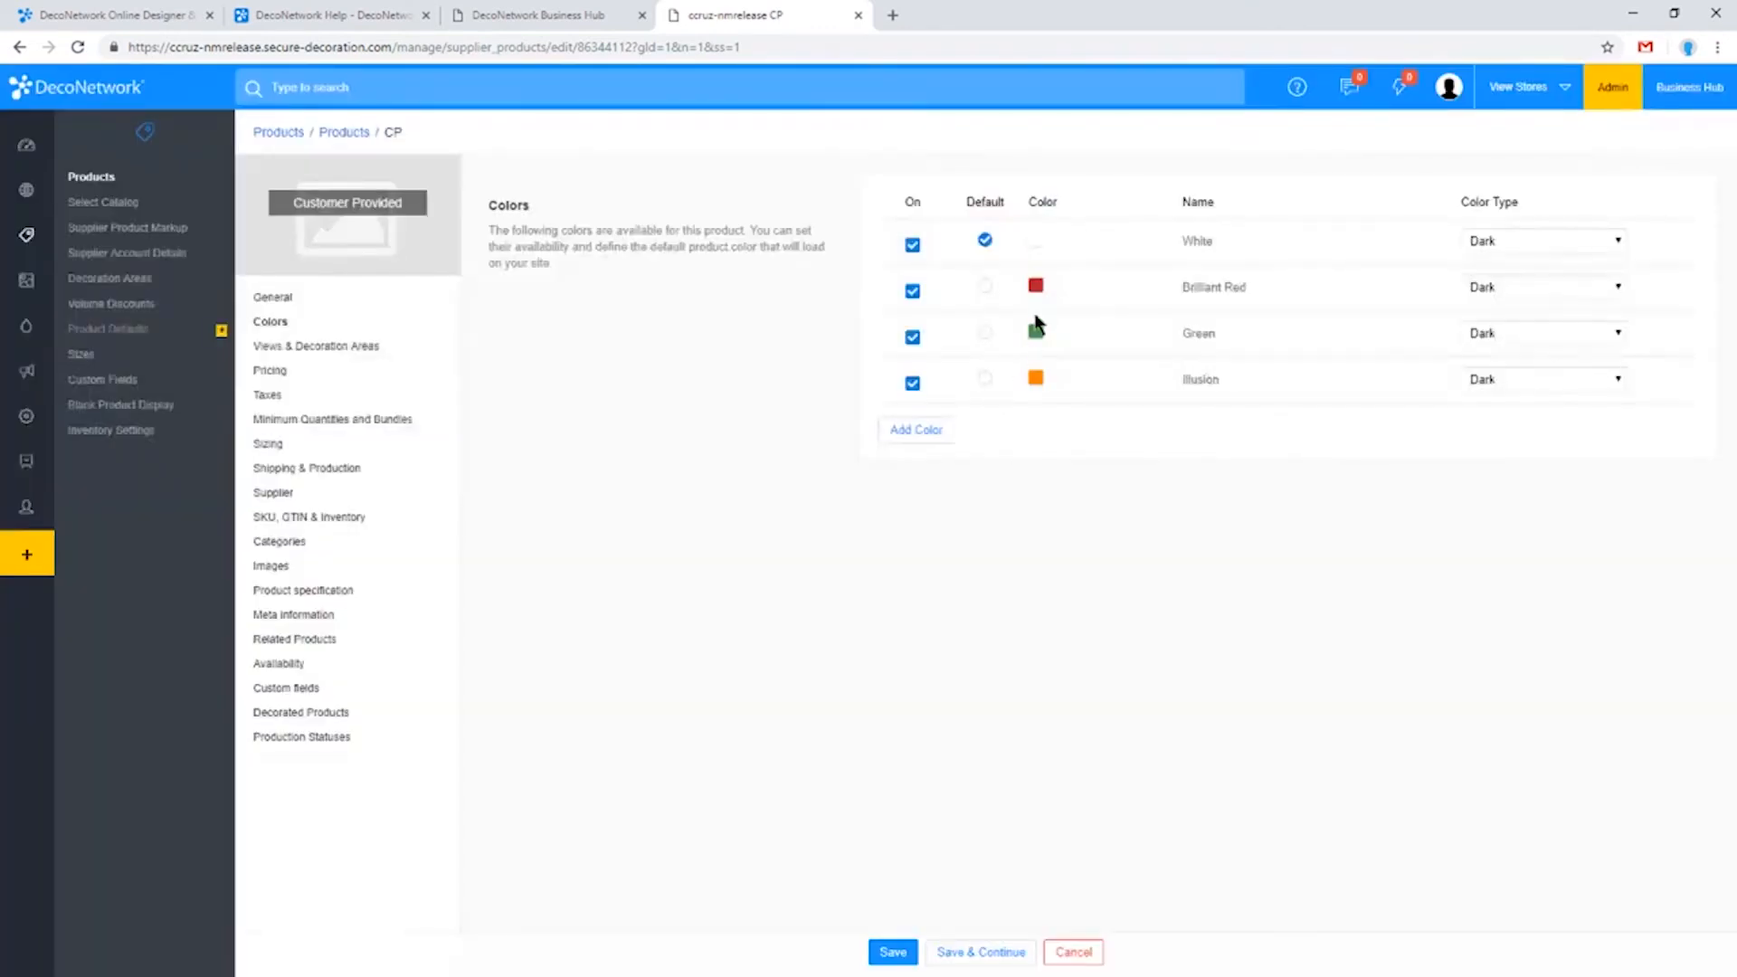
Step: Add the generic colors Pace Yellow and Royal Blue to the product
left_click(916, 430)
scroll(884, 652, "down", 3)
left_click(936, 584)
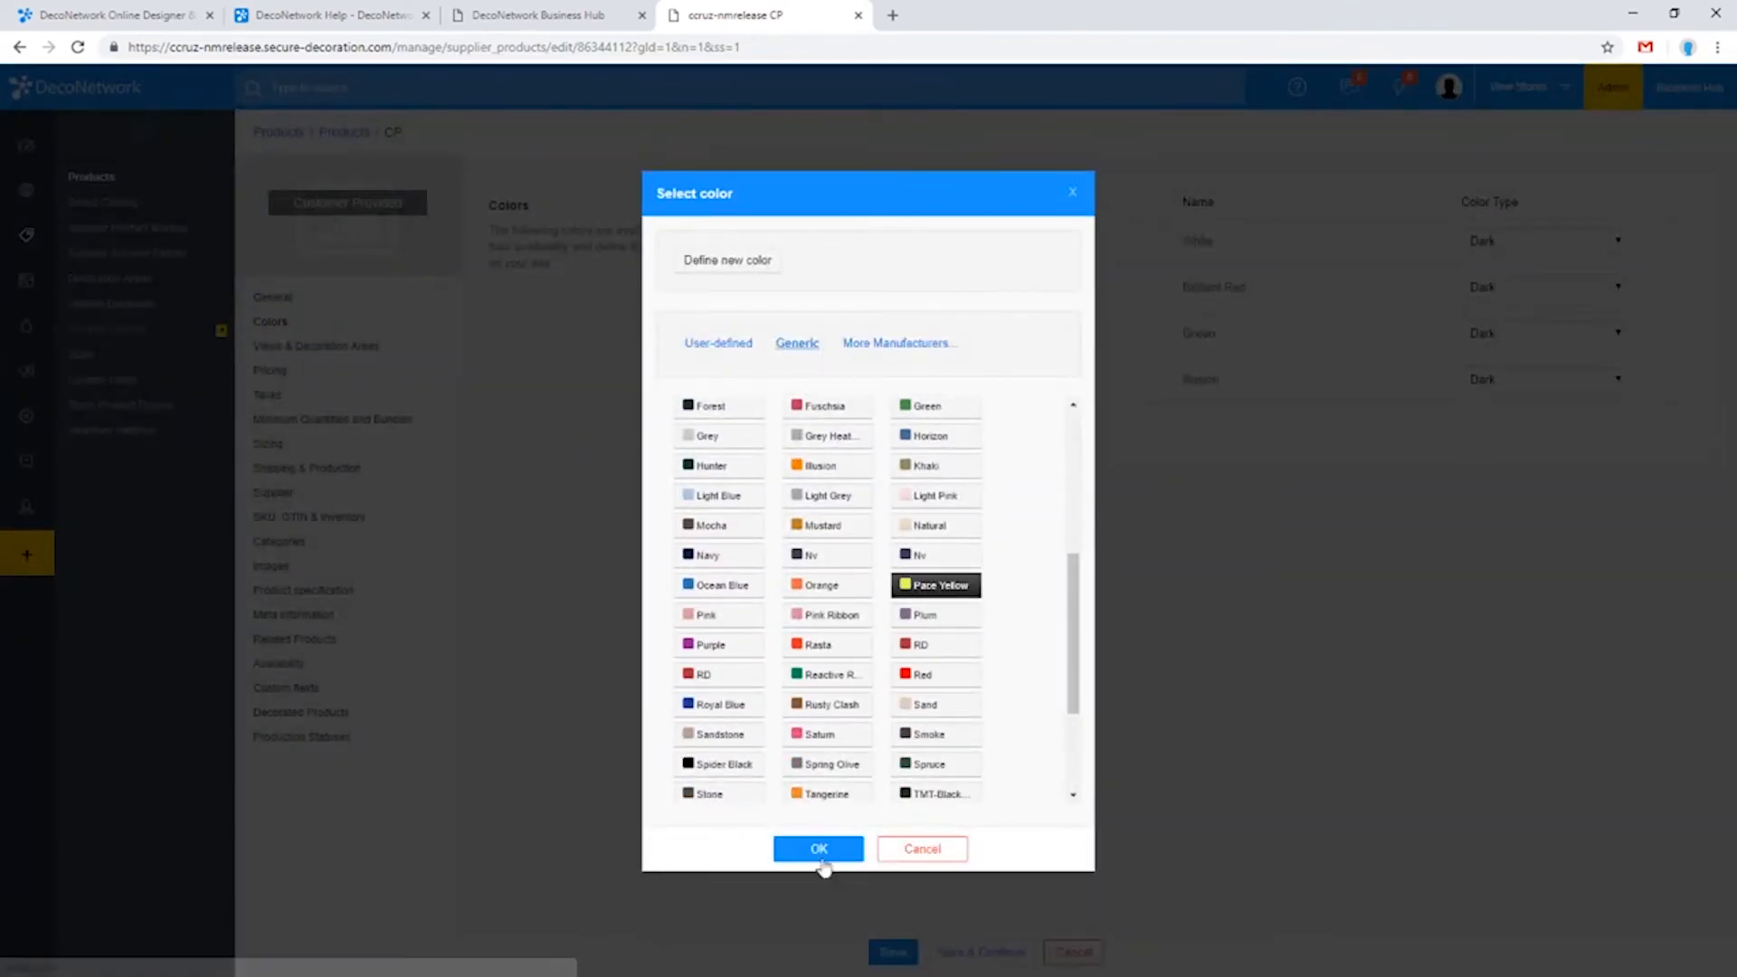
left_click(821, 858)
left_click(915, 474)
scroll(804, 702, "down", 1)
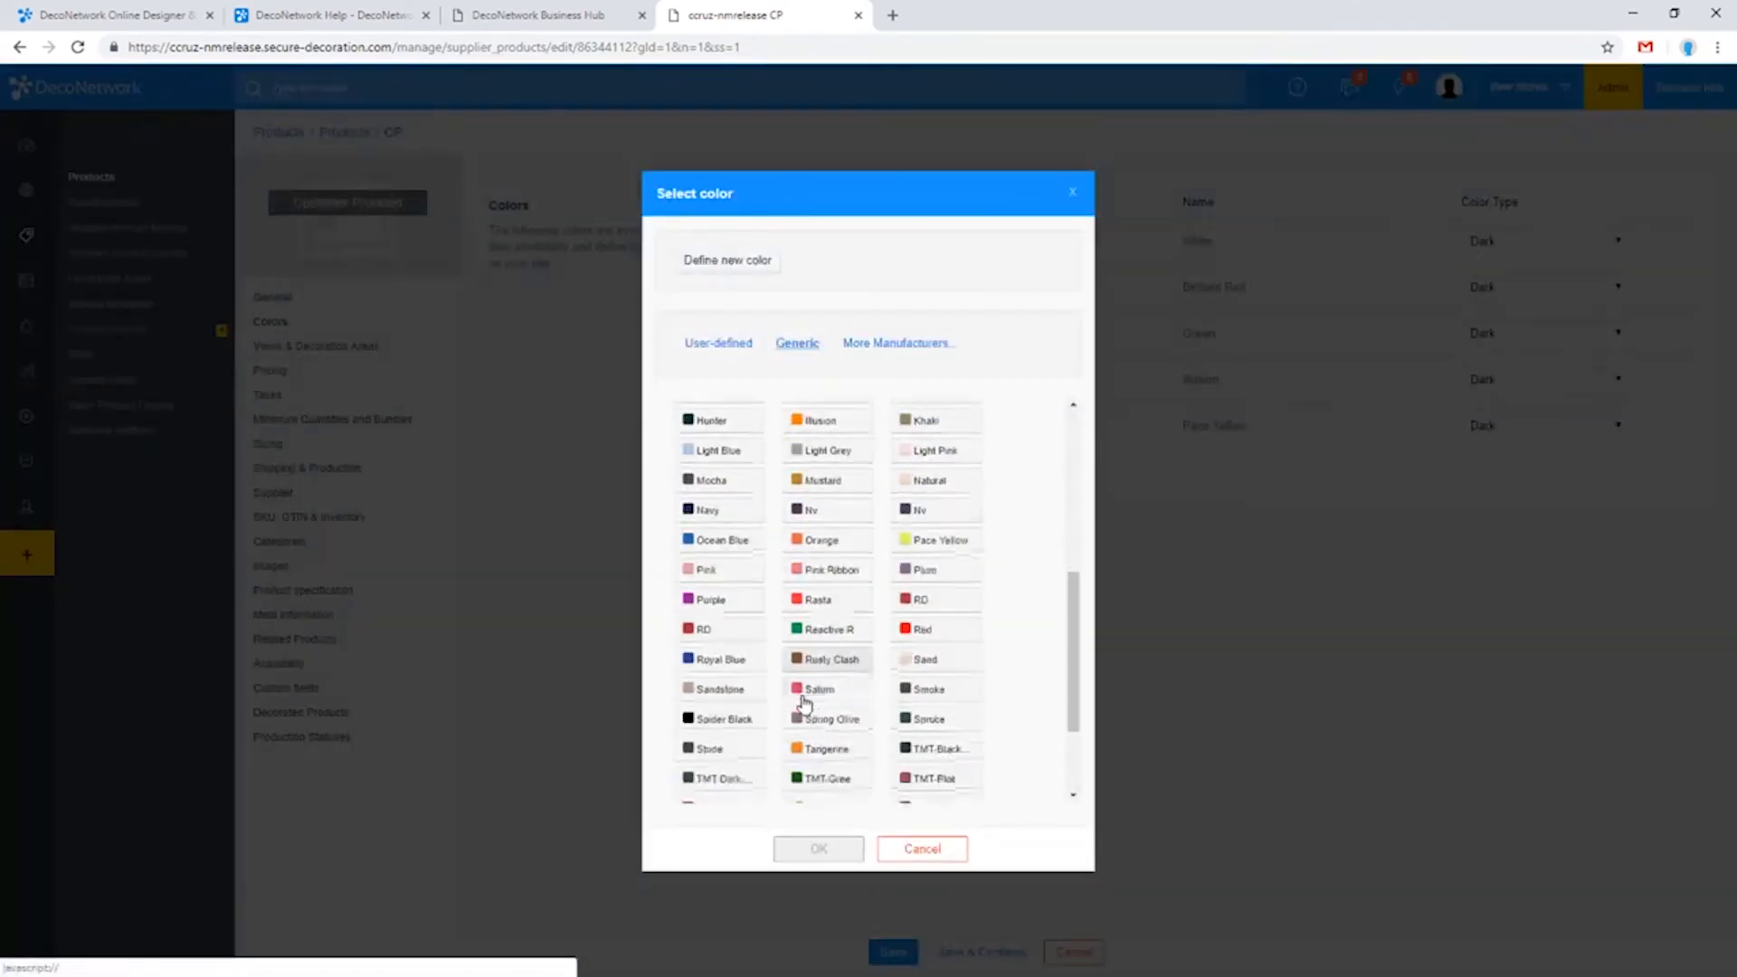
scroll(804, 702, "down", 1)
left_click(747, 558)
left_click(819, 846)
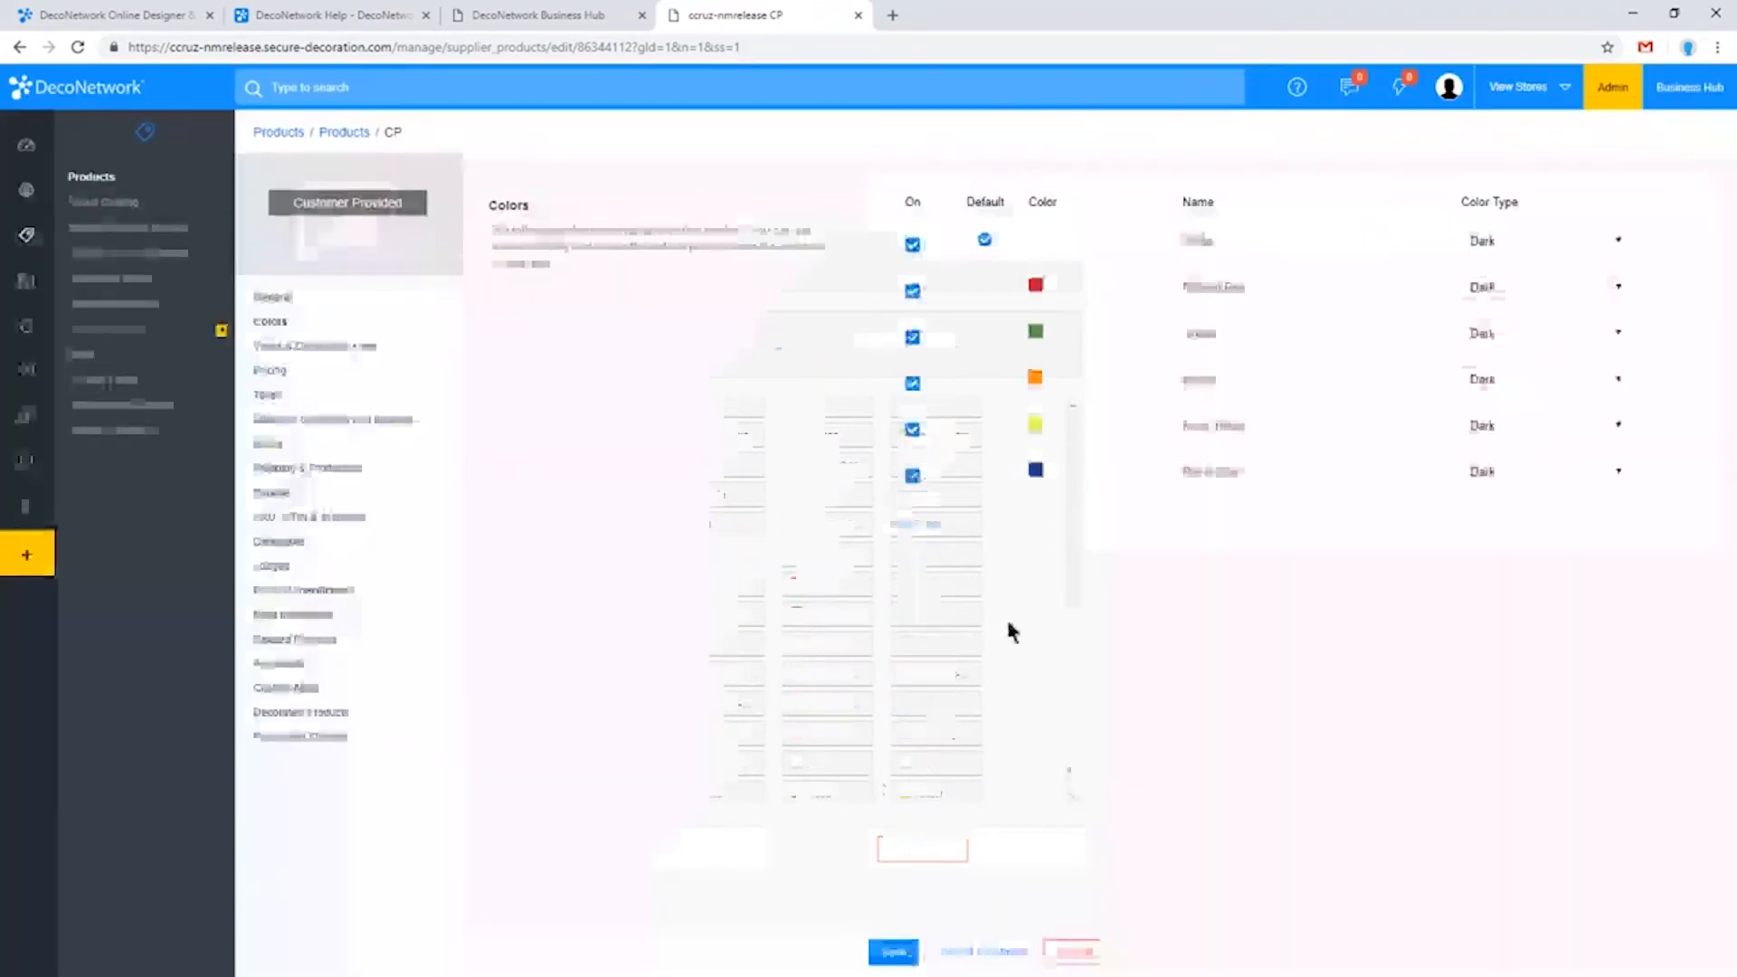
Step: Add the generic colors Yellow and Spider Black to the product
left_click(919, 526)
scroll(838, 675, "down", 2)
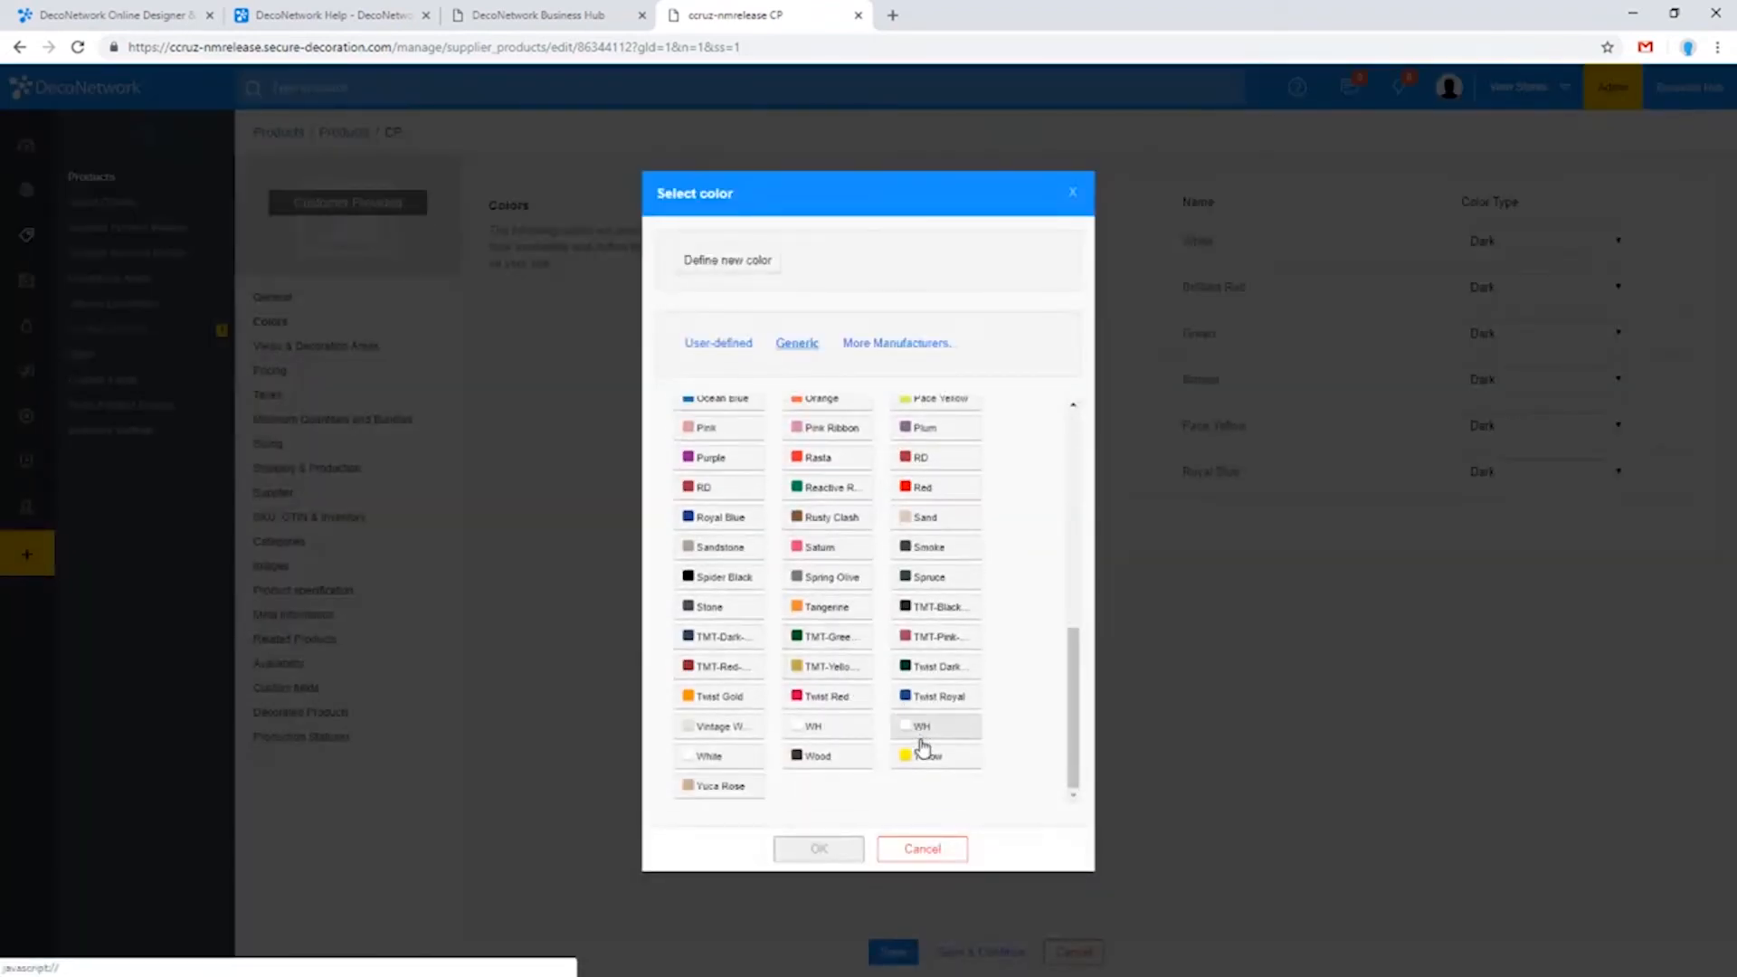
left_click(923, 750)
left_click(825, 850)
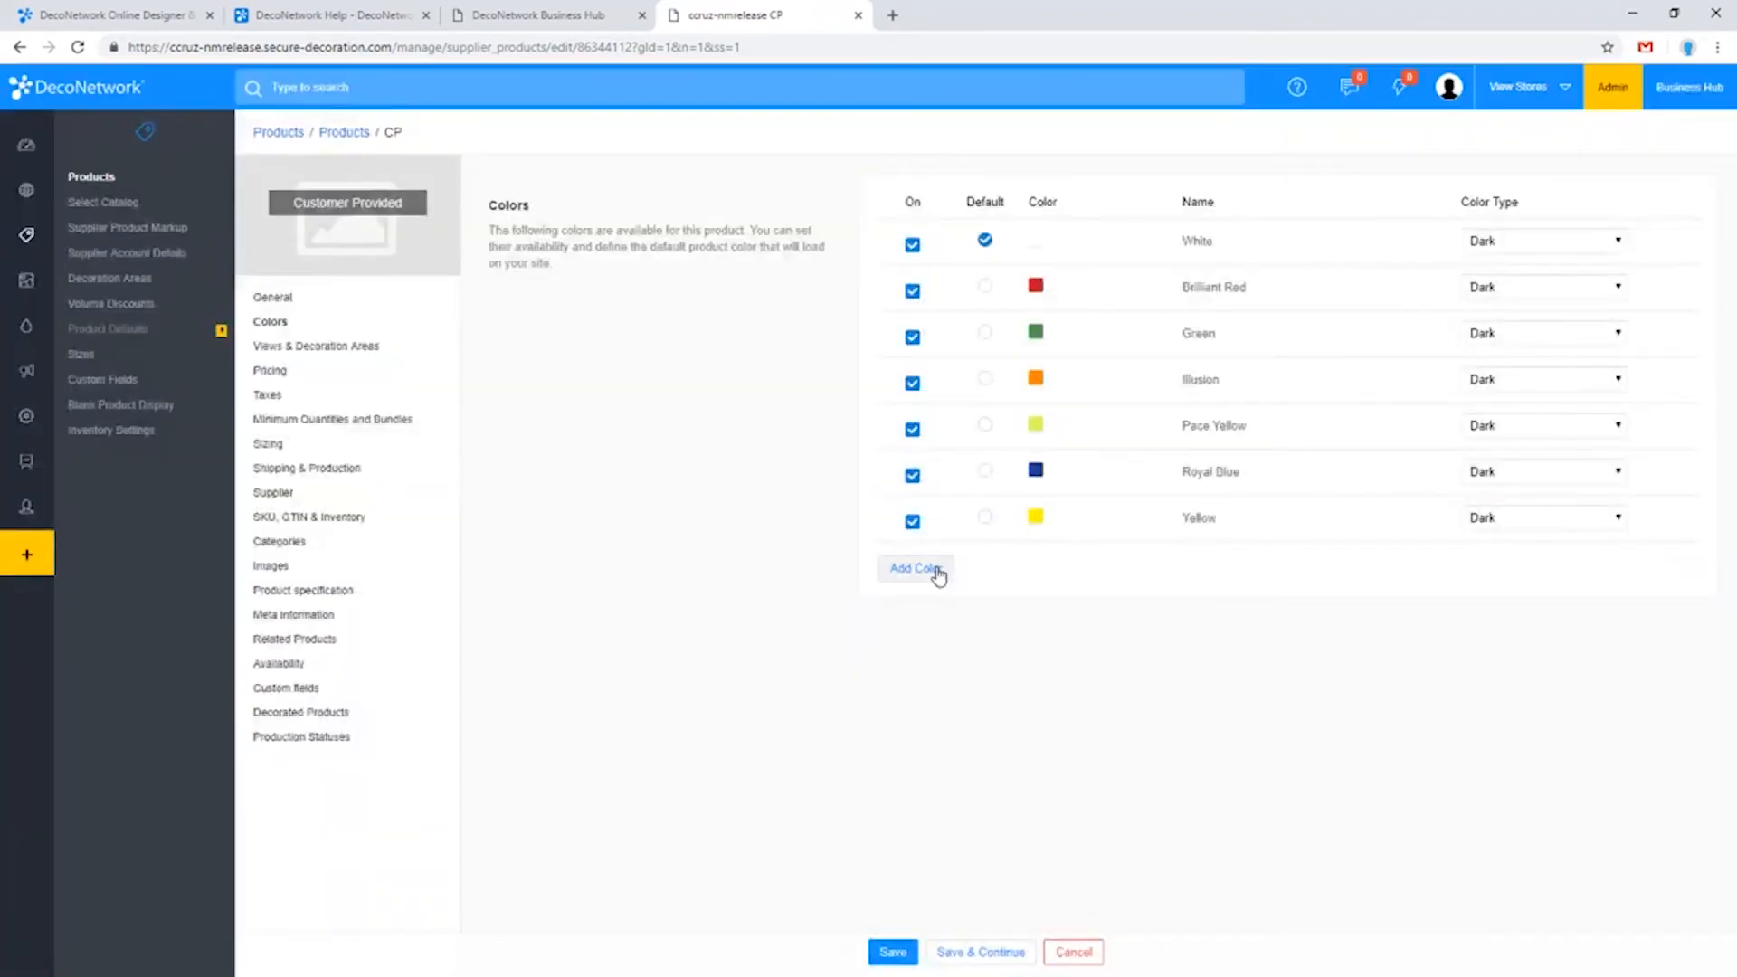
left_click(938, 574)
scroll(796, 724, "up", 1)
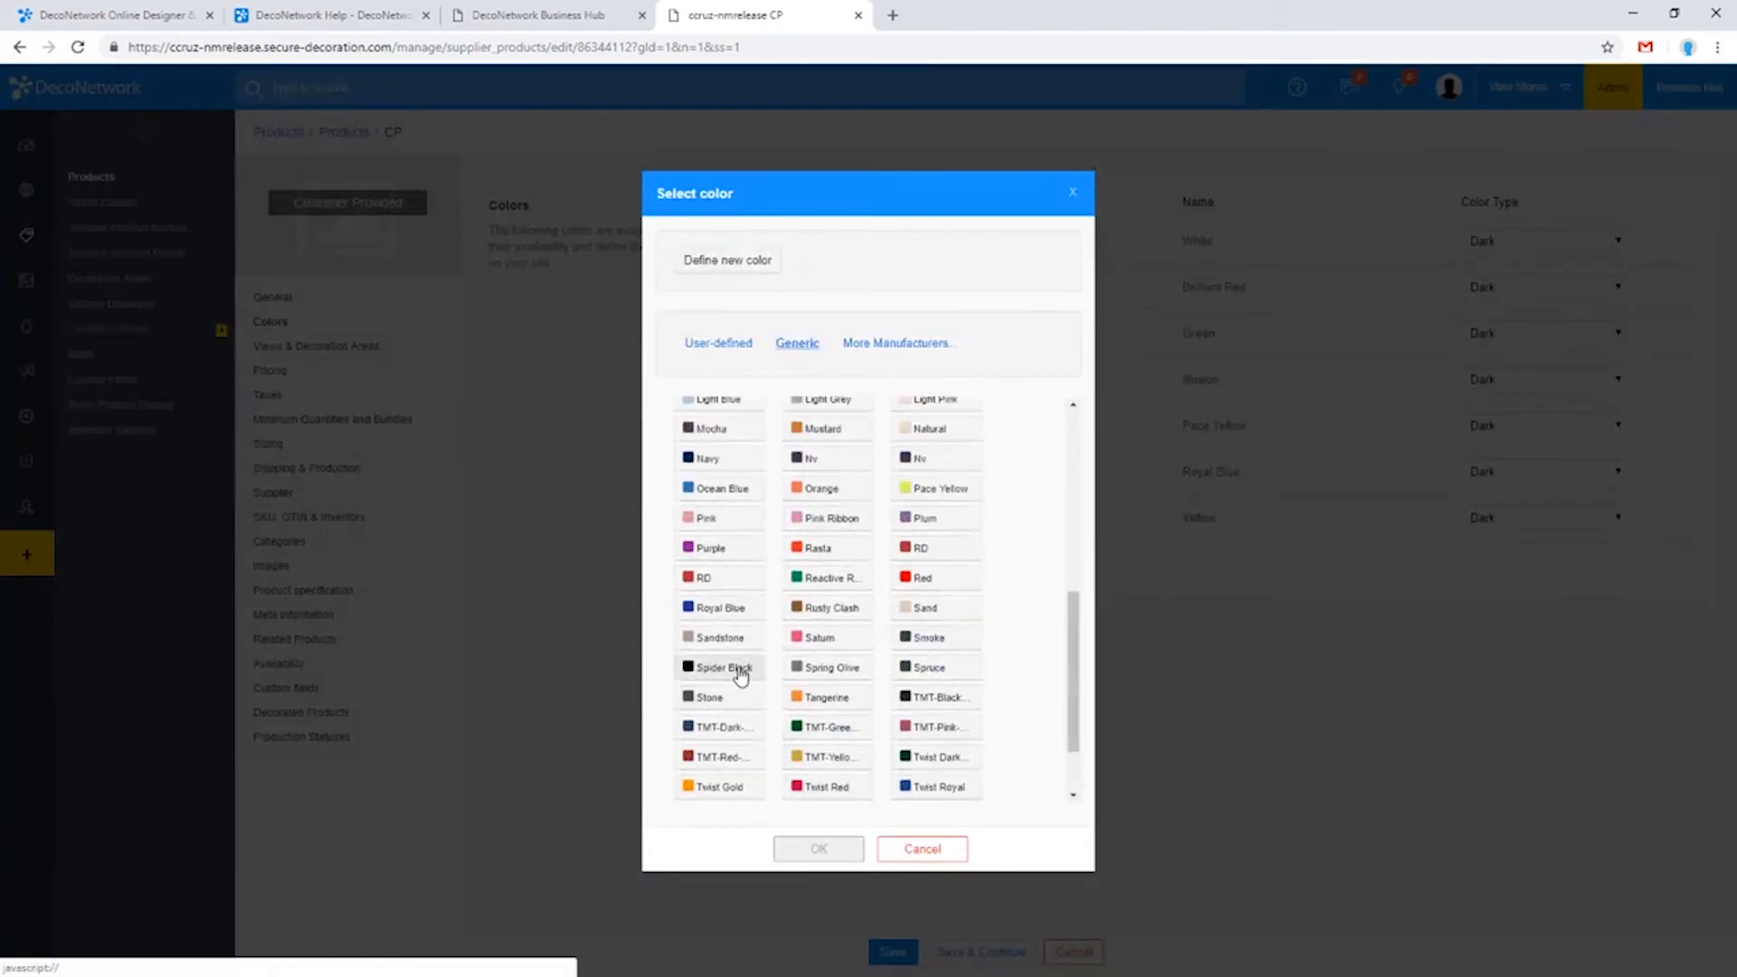
left_click(740, 671)
left_click(819, 849)
Step: Add the generic color Spring Olive to the product and make it the default color
left_click(911, 617)
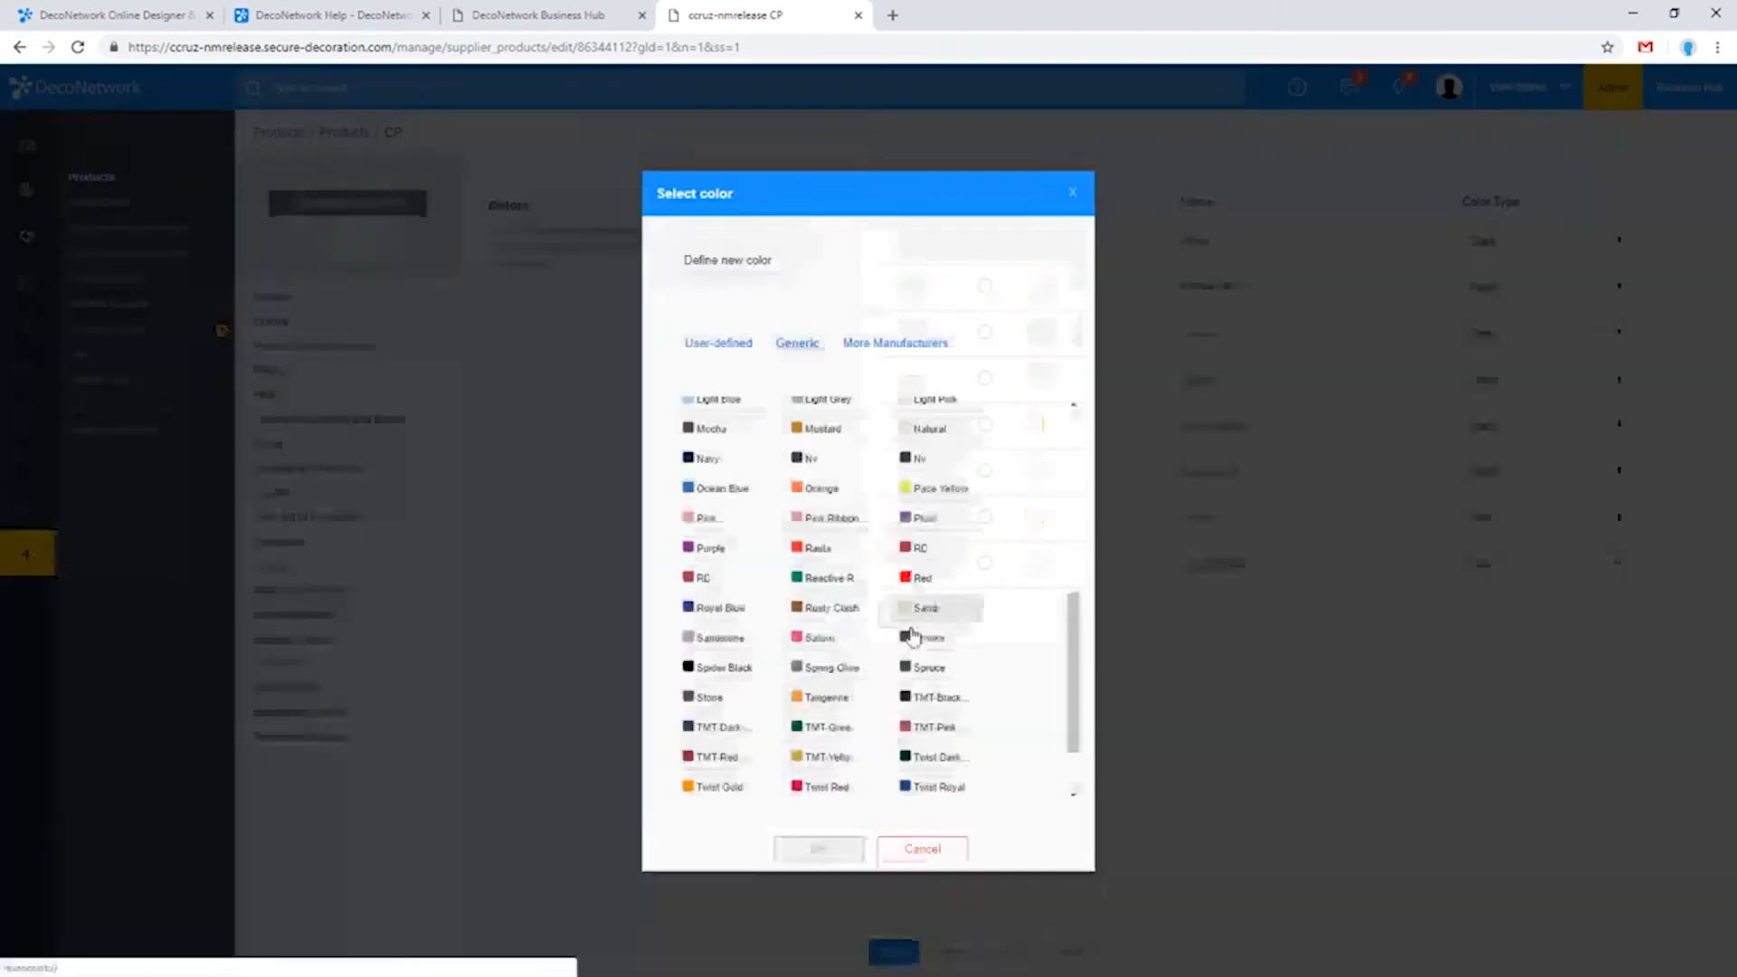
left_click(830, 667)
left_click(834, 847)
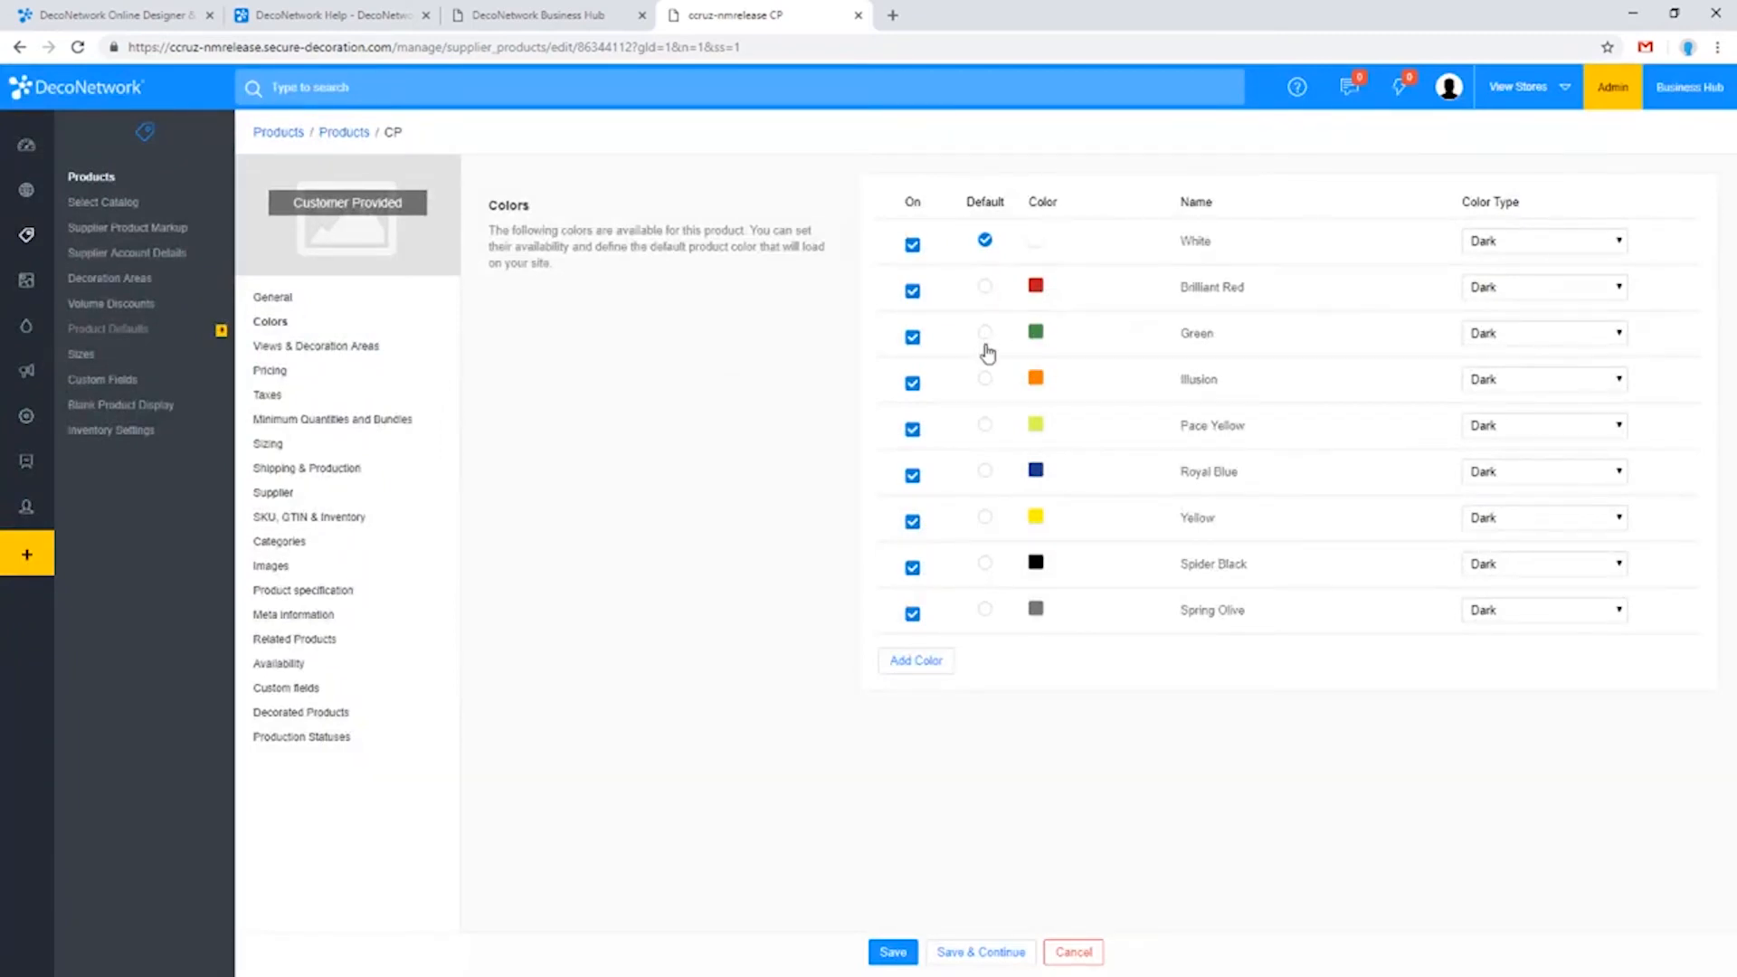
left_click(985, 609)
Step: Review the product's views and decoration areas, colors and general settings, and examine the blank product price in its pricing
left_click(391, 358)
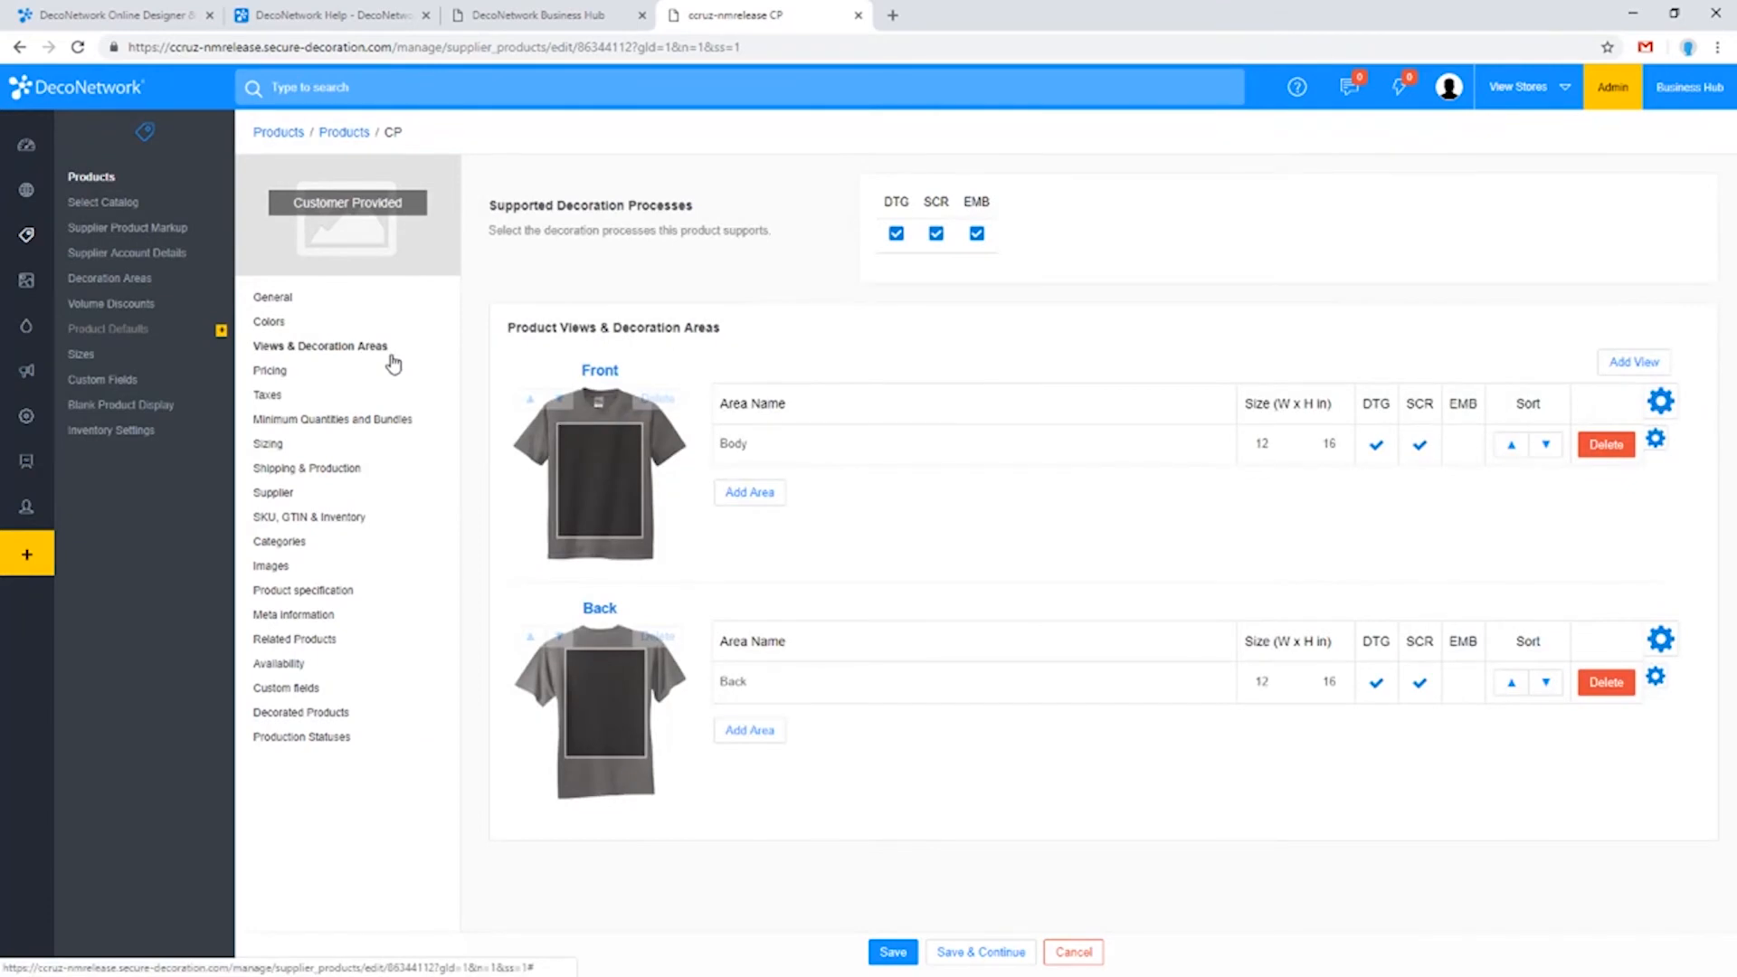
left_click(297, 325)
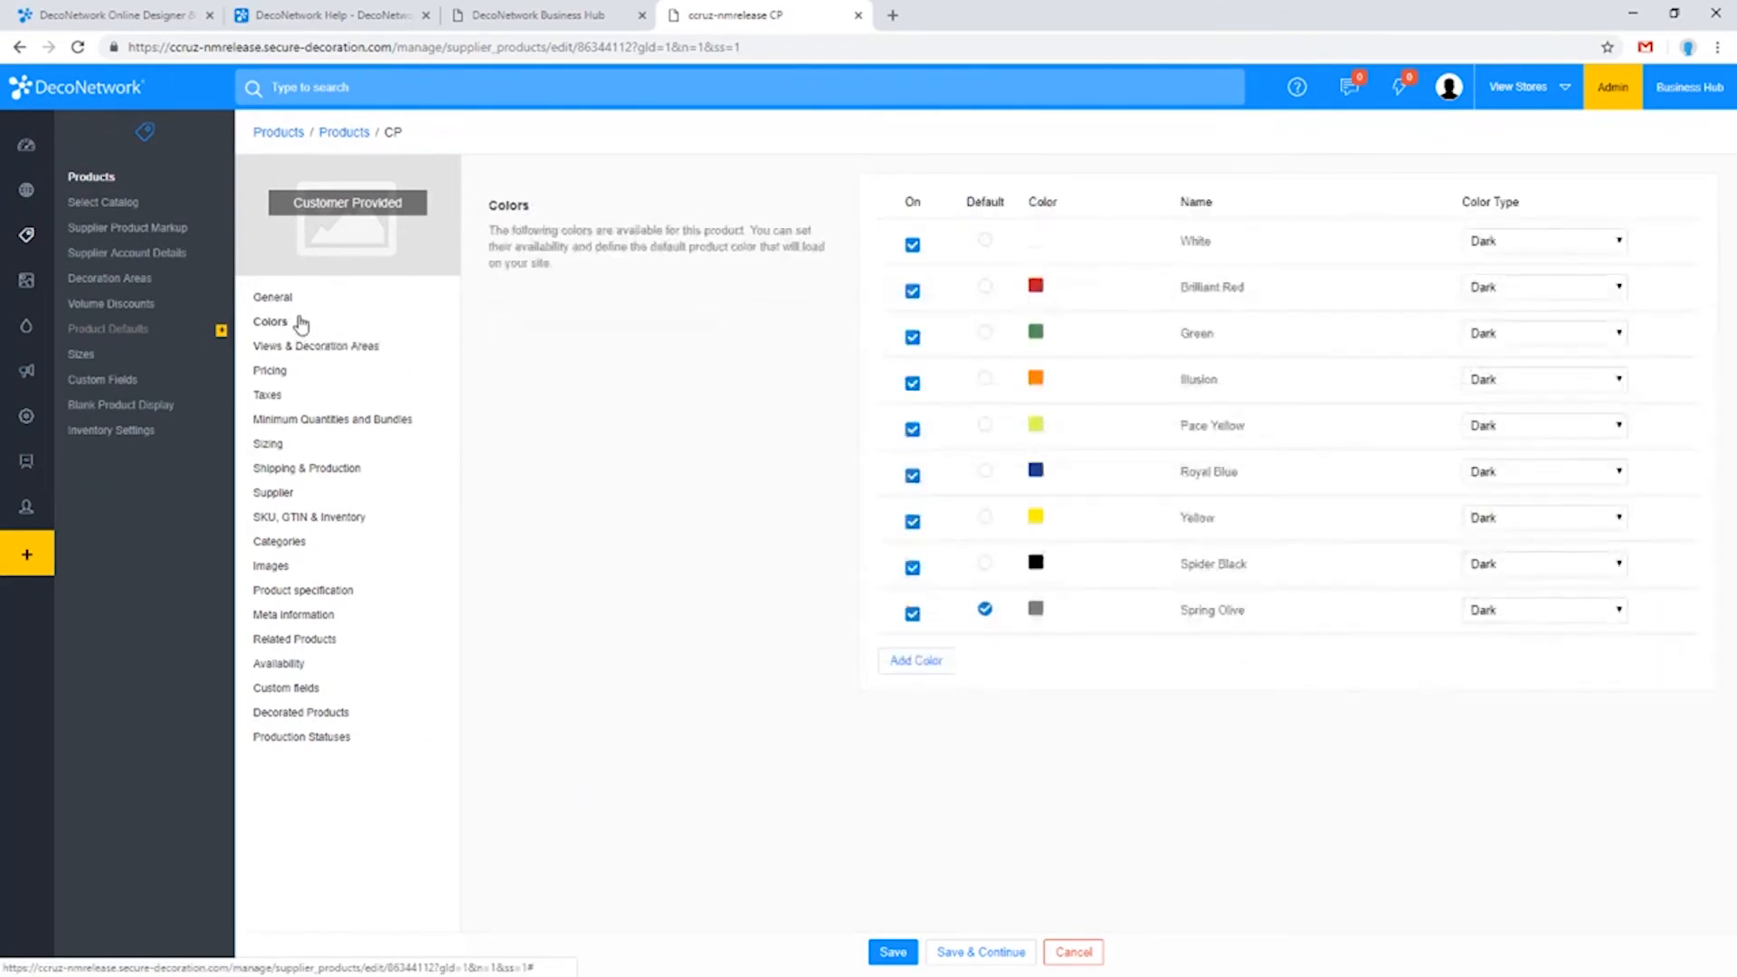
left_click(289, 304)
left_click(294, 378)
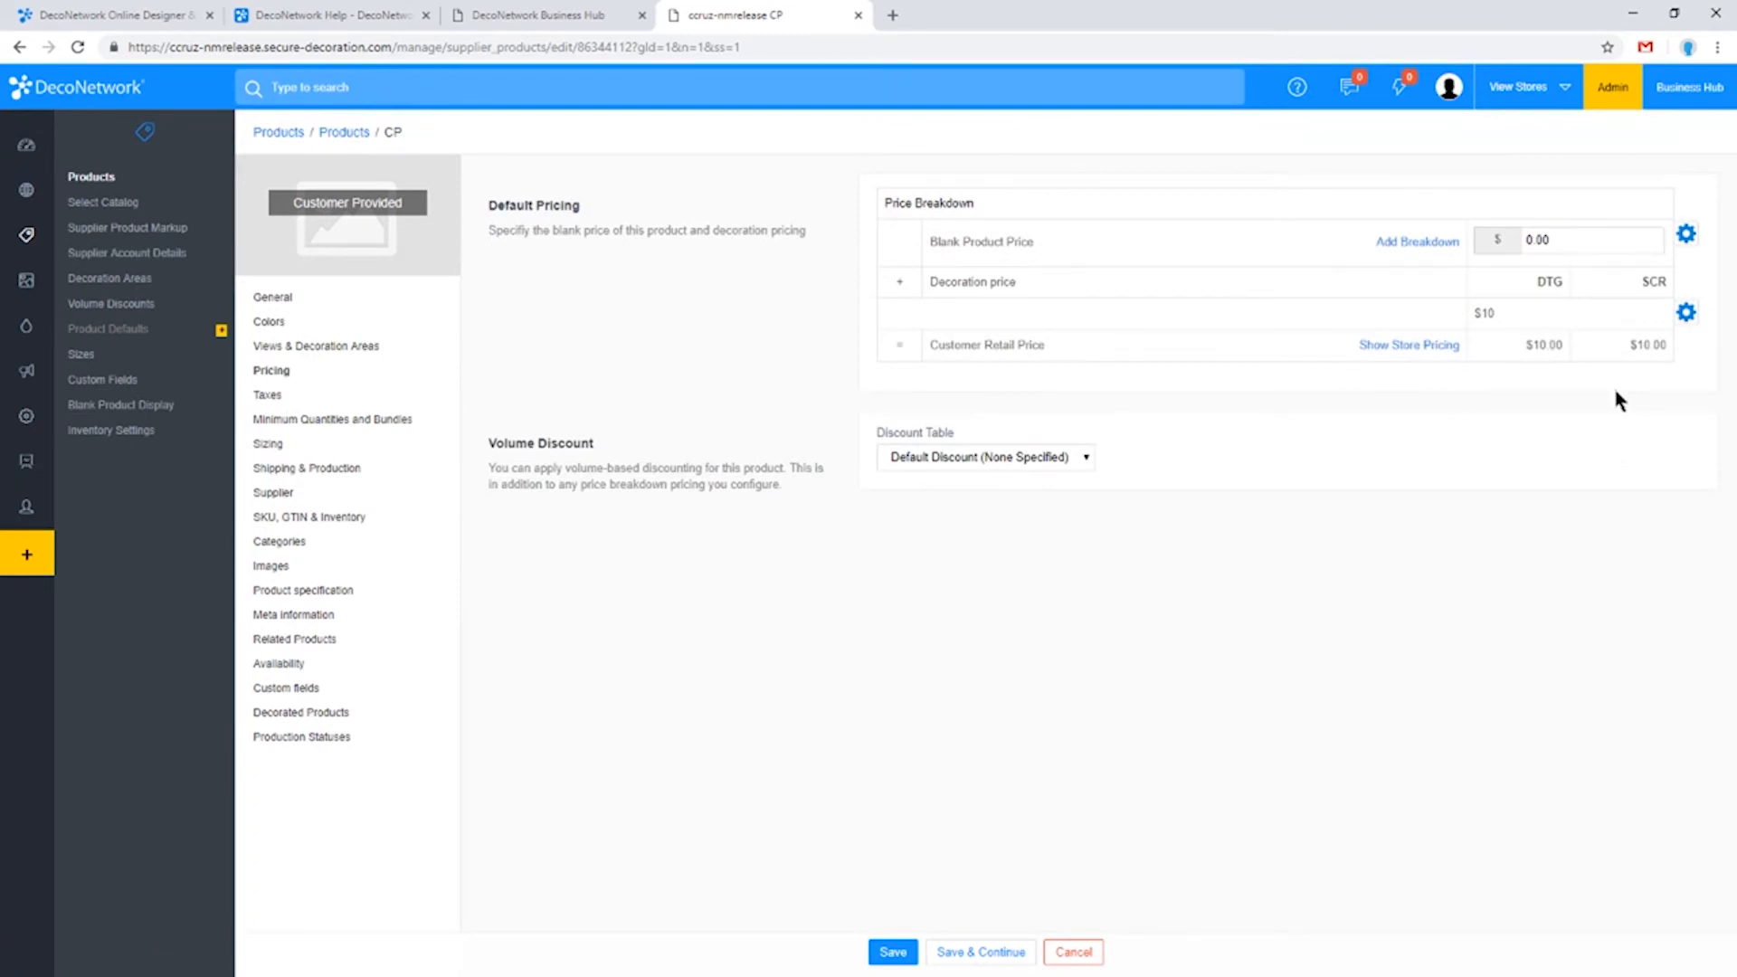
double_click(1558, 239)
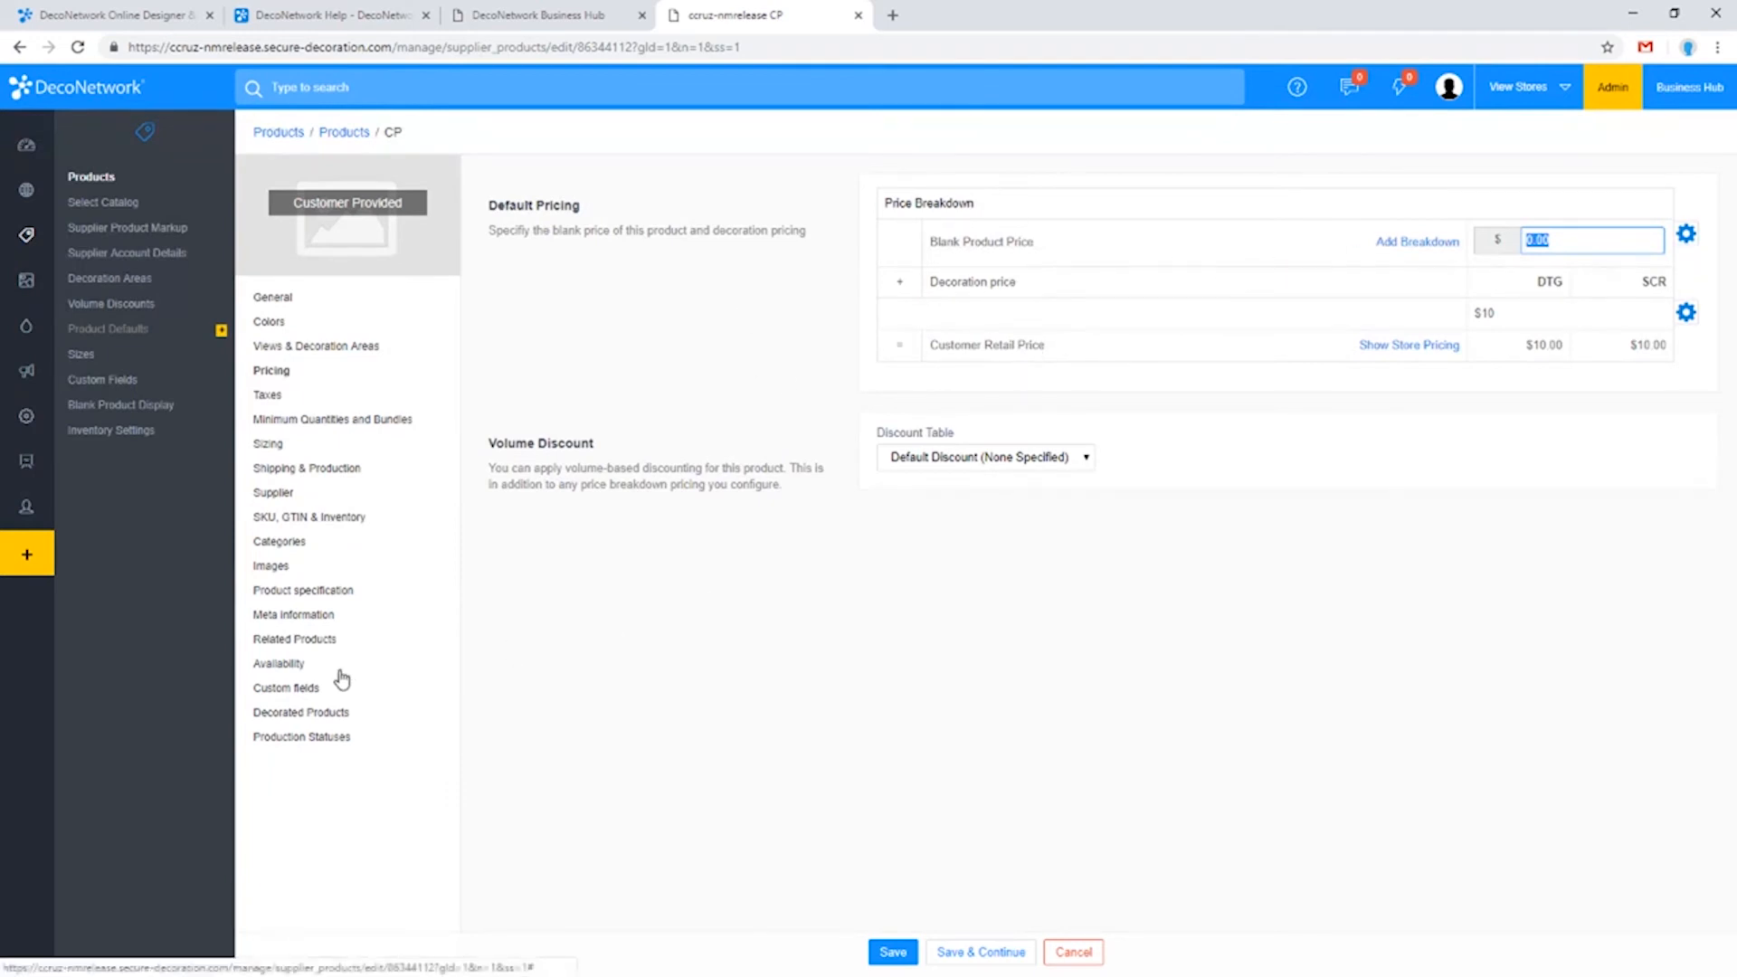
Step: Make the product available only in Business Hub and try to save it
left_click(299, 668)
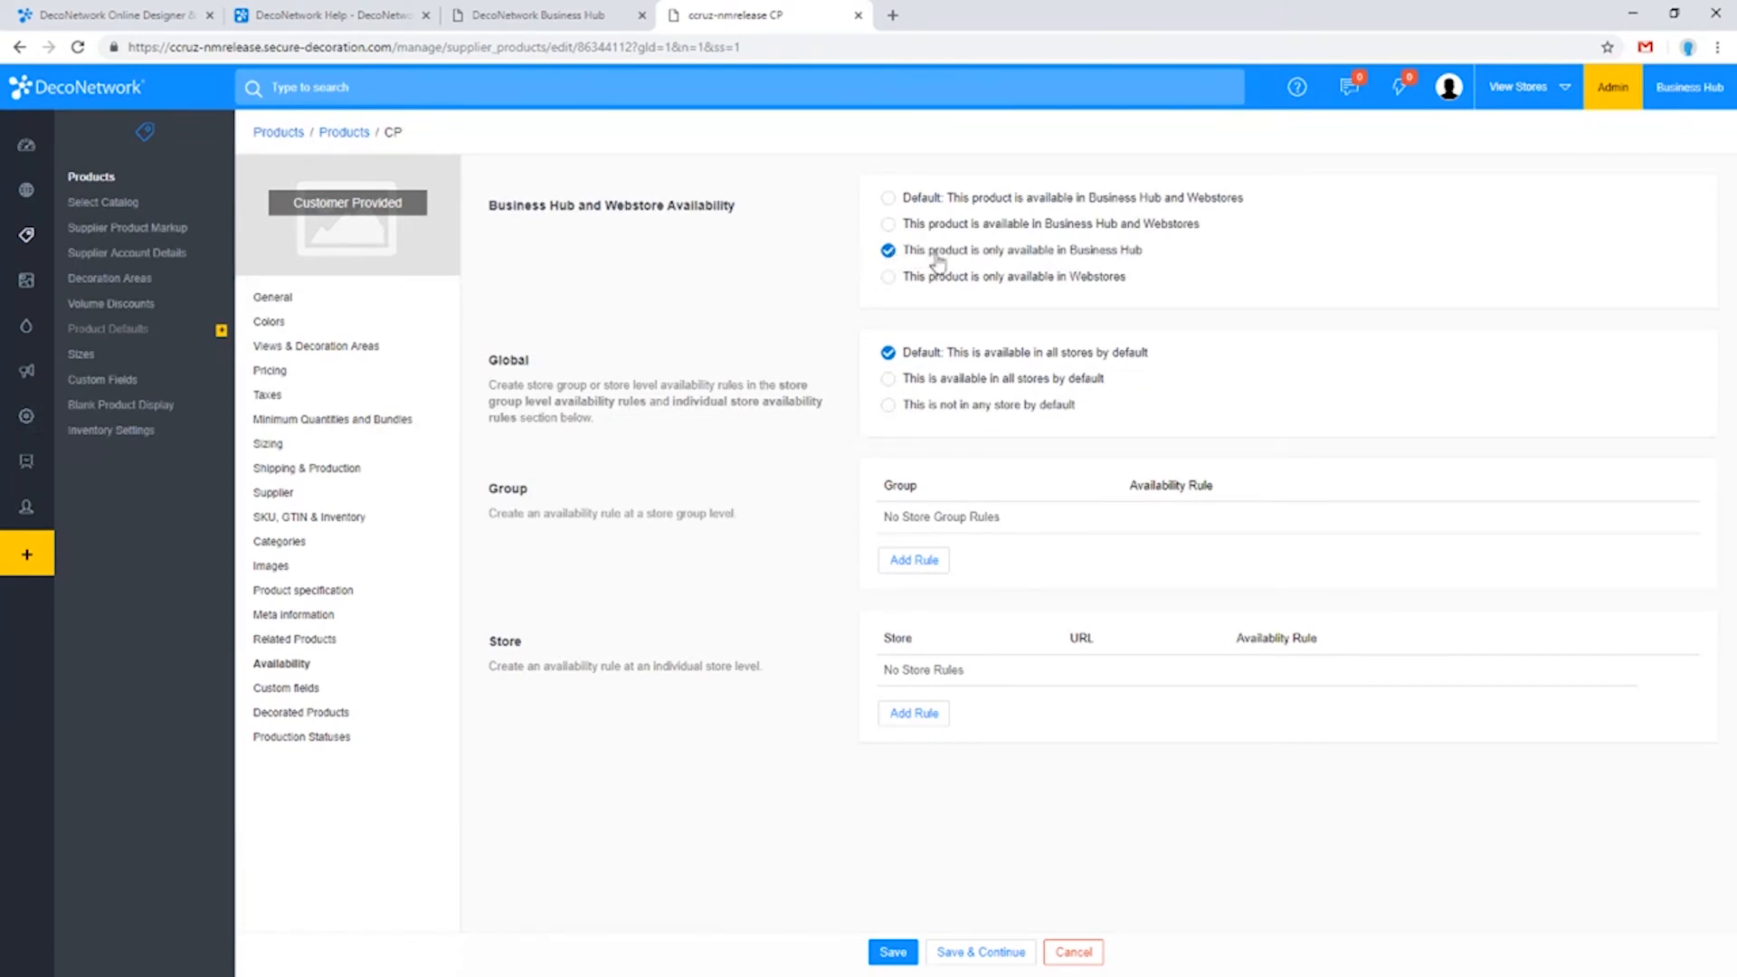
left_click(900, 954)
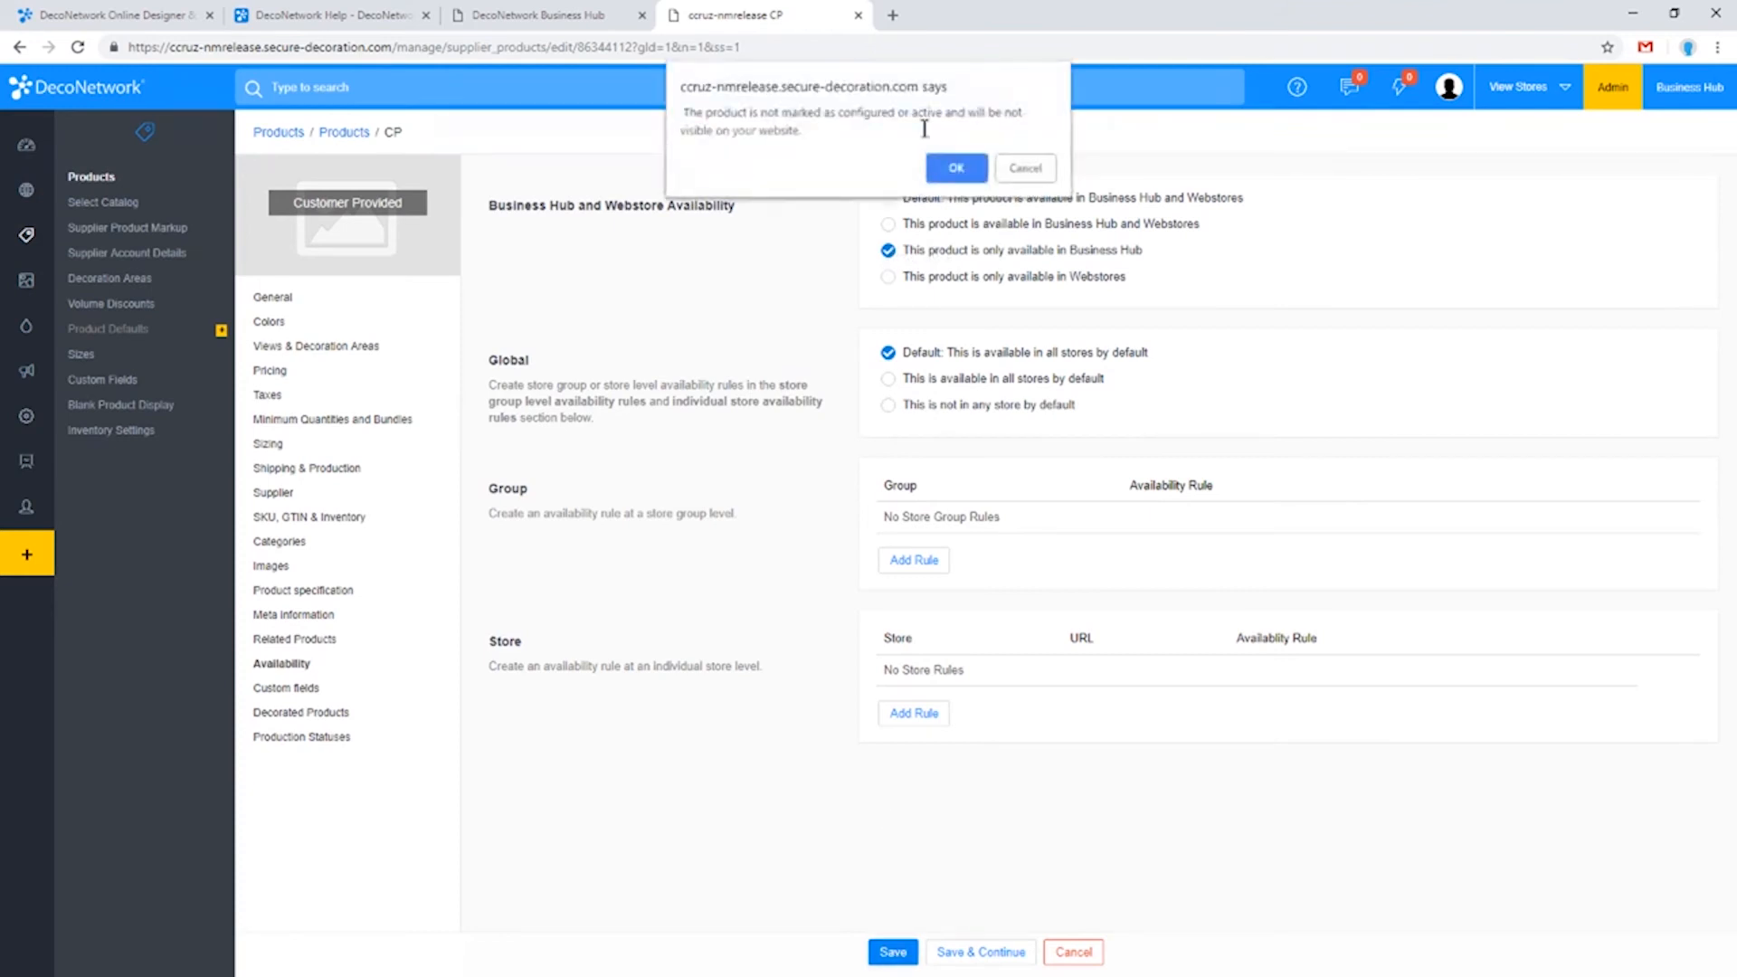
left_click(957, 167)
Step: Mark the Customer Provided product as active for sale and save it
left_click(316, 296)
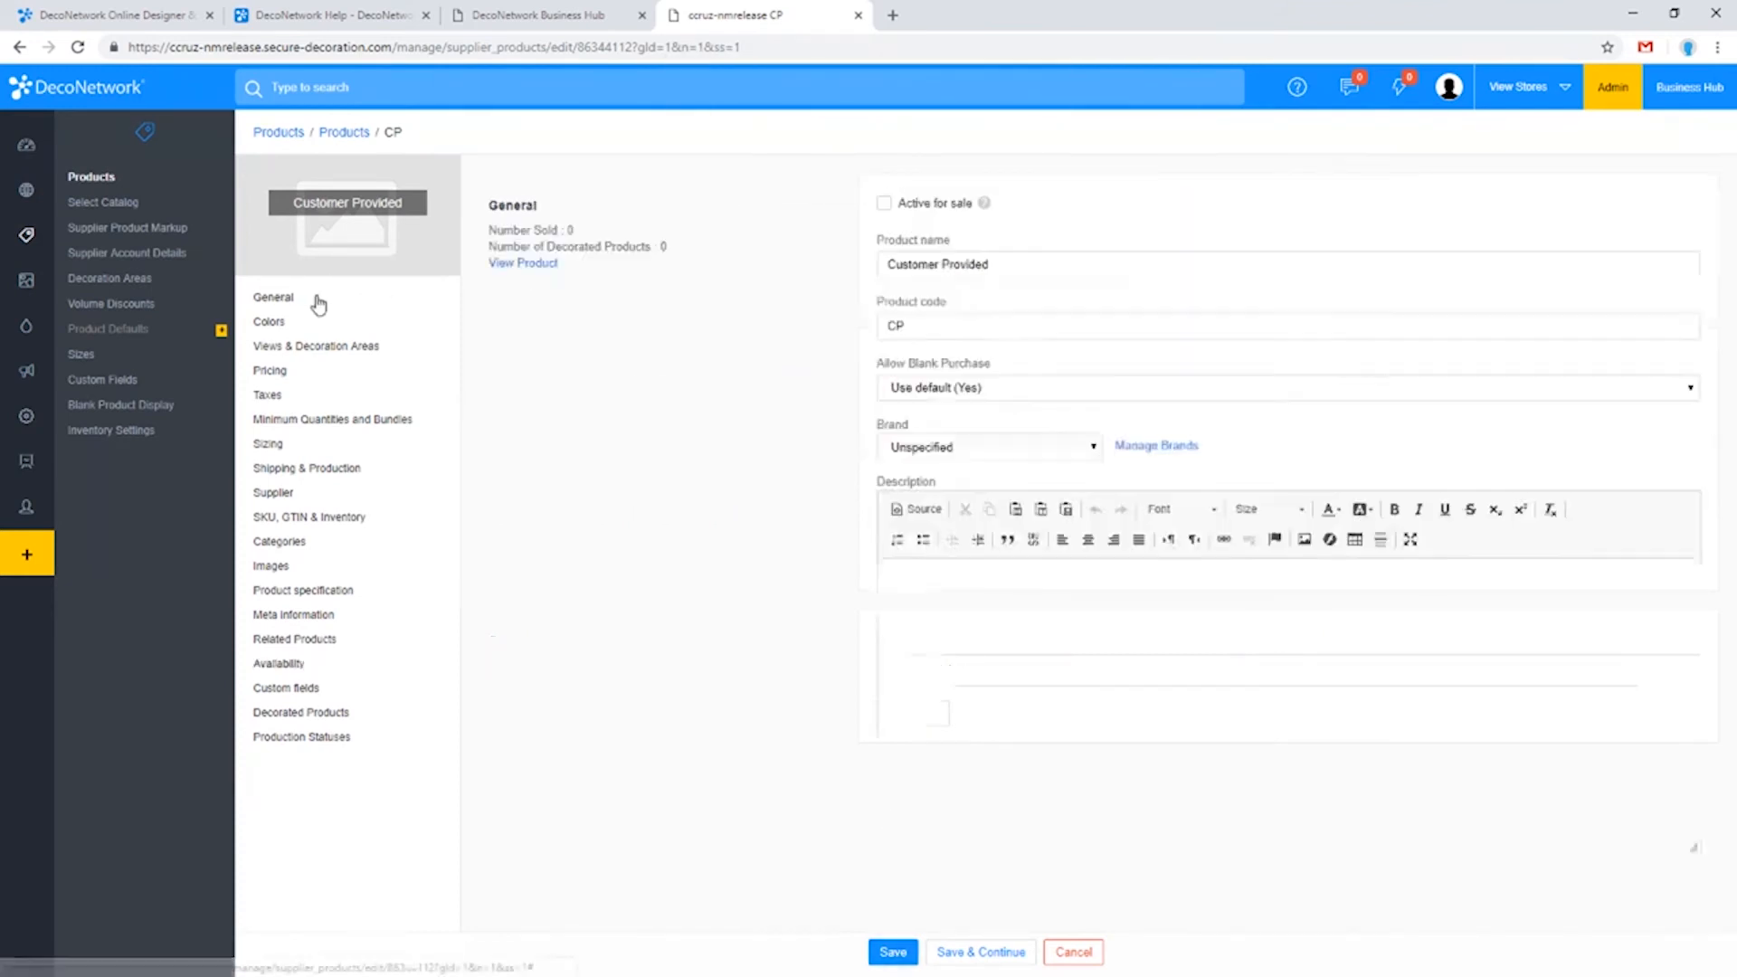
left_click(941, 203)
left_click(893, 952)
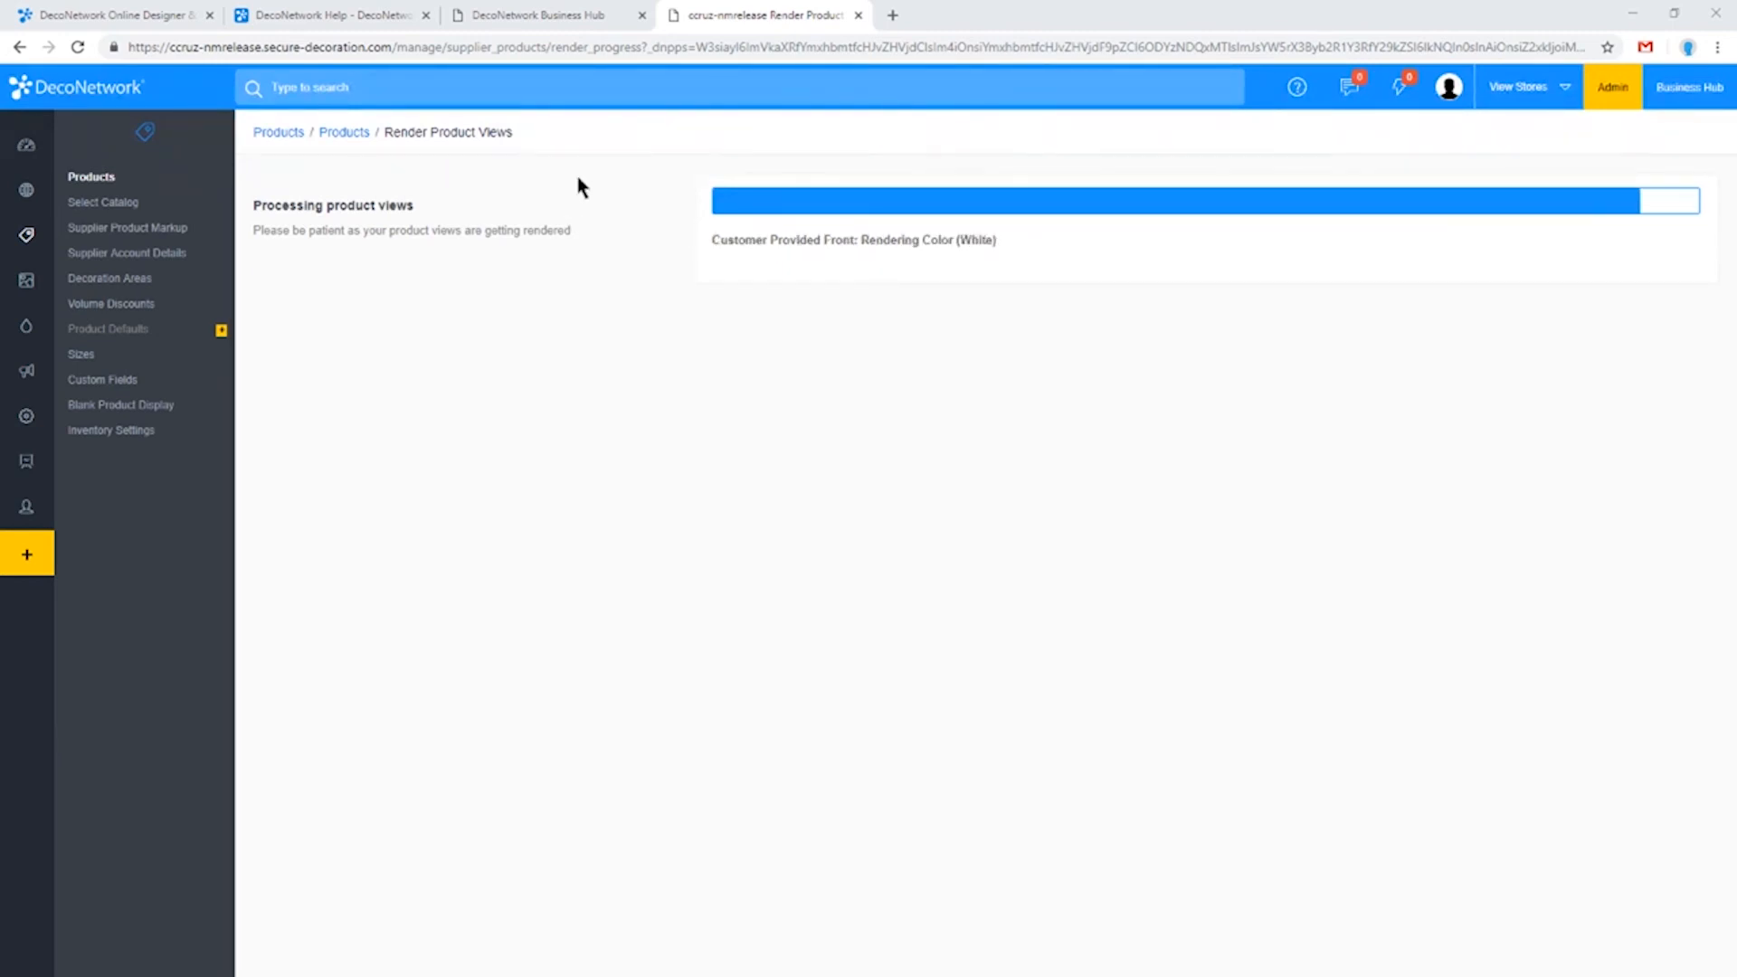
Step: Switch to the Business Hub, reload it and start a new order for the last listed customer
left_click(578, 12)
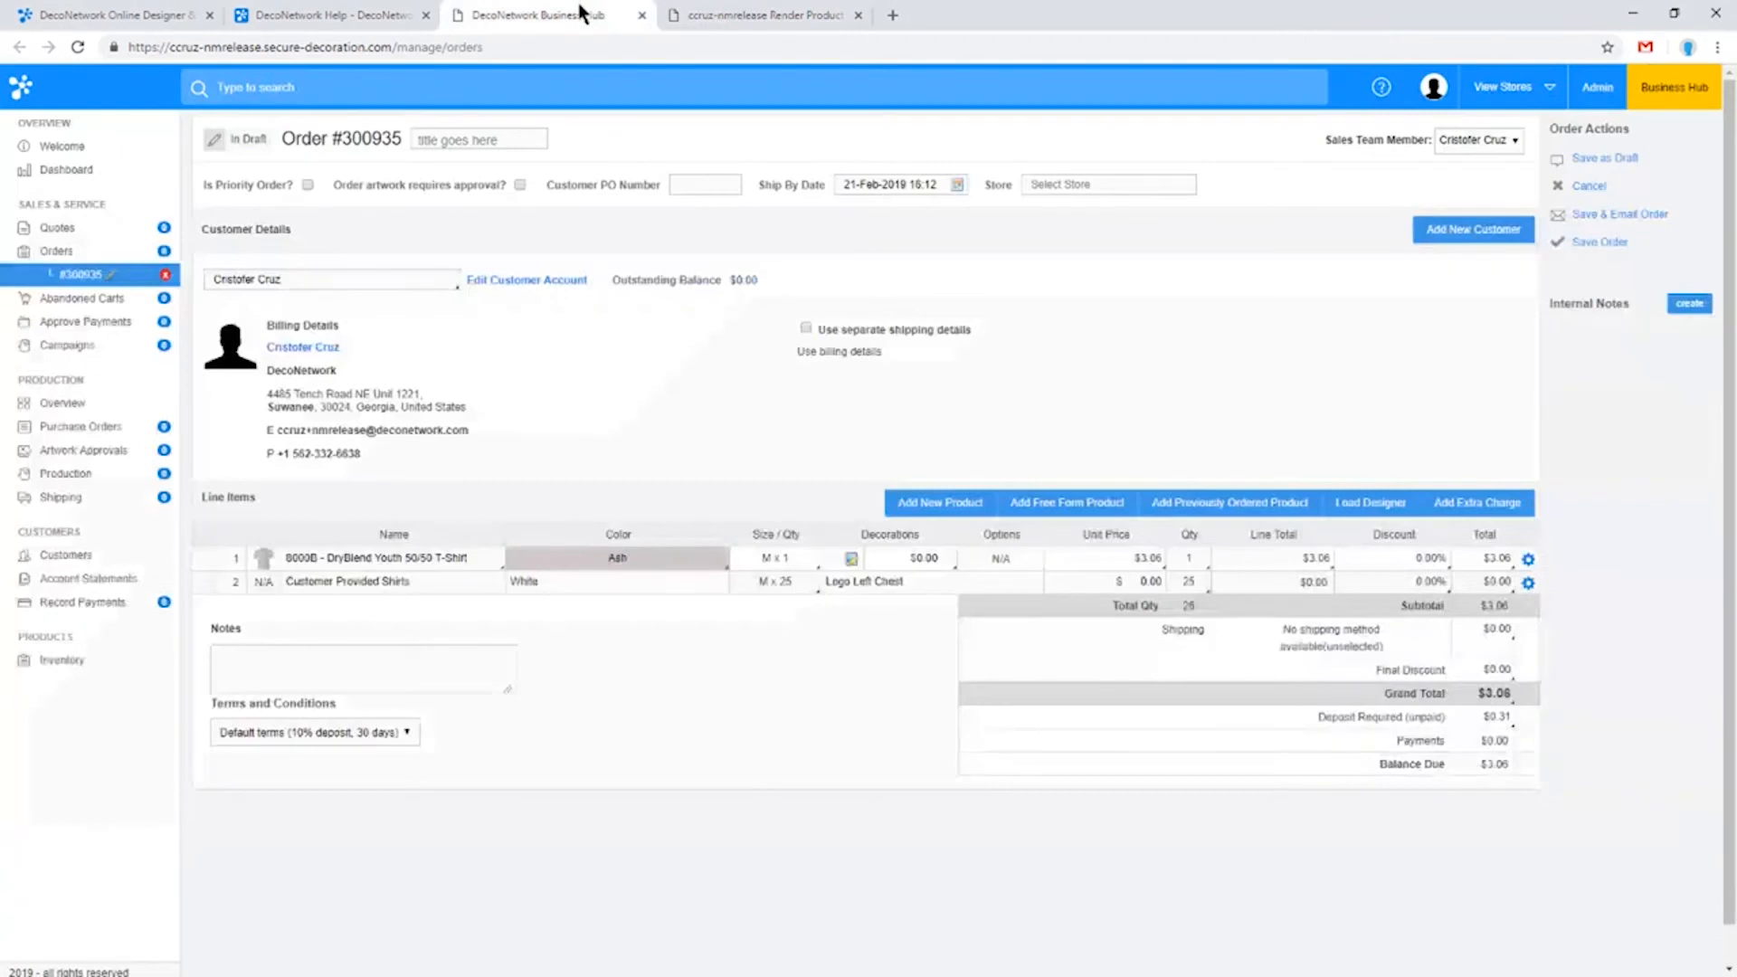
left_click(78, 47)
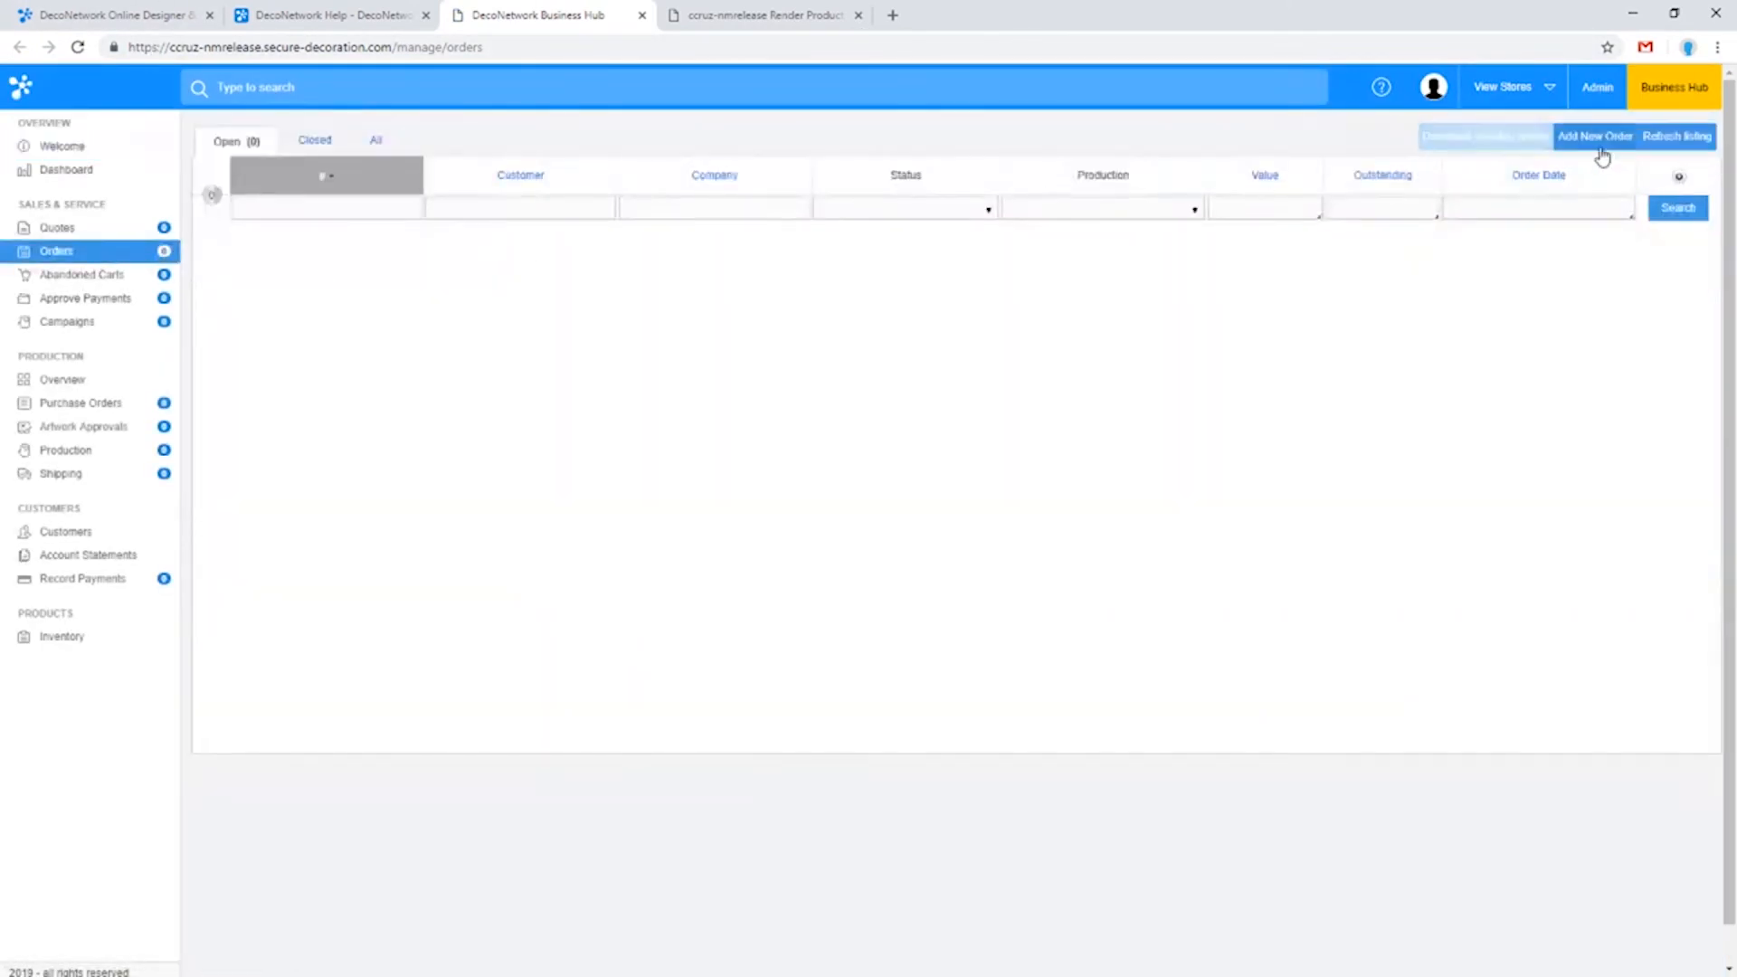
left_click(1601, 138)
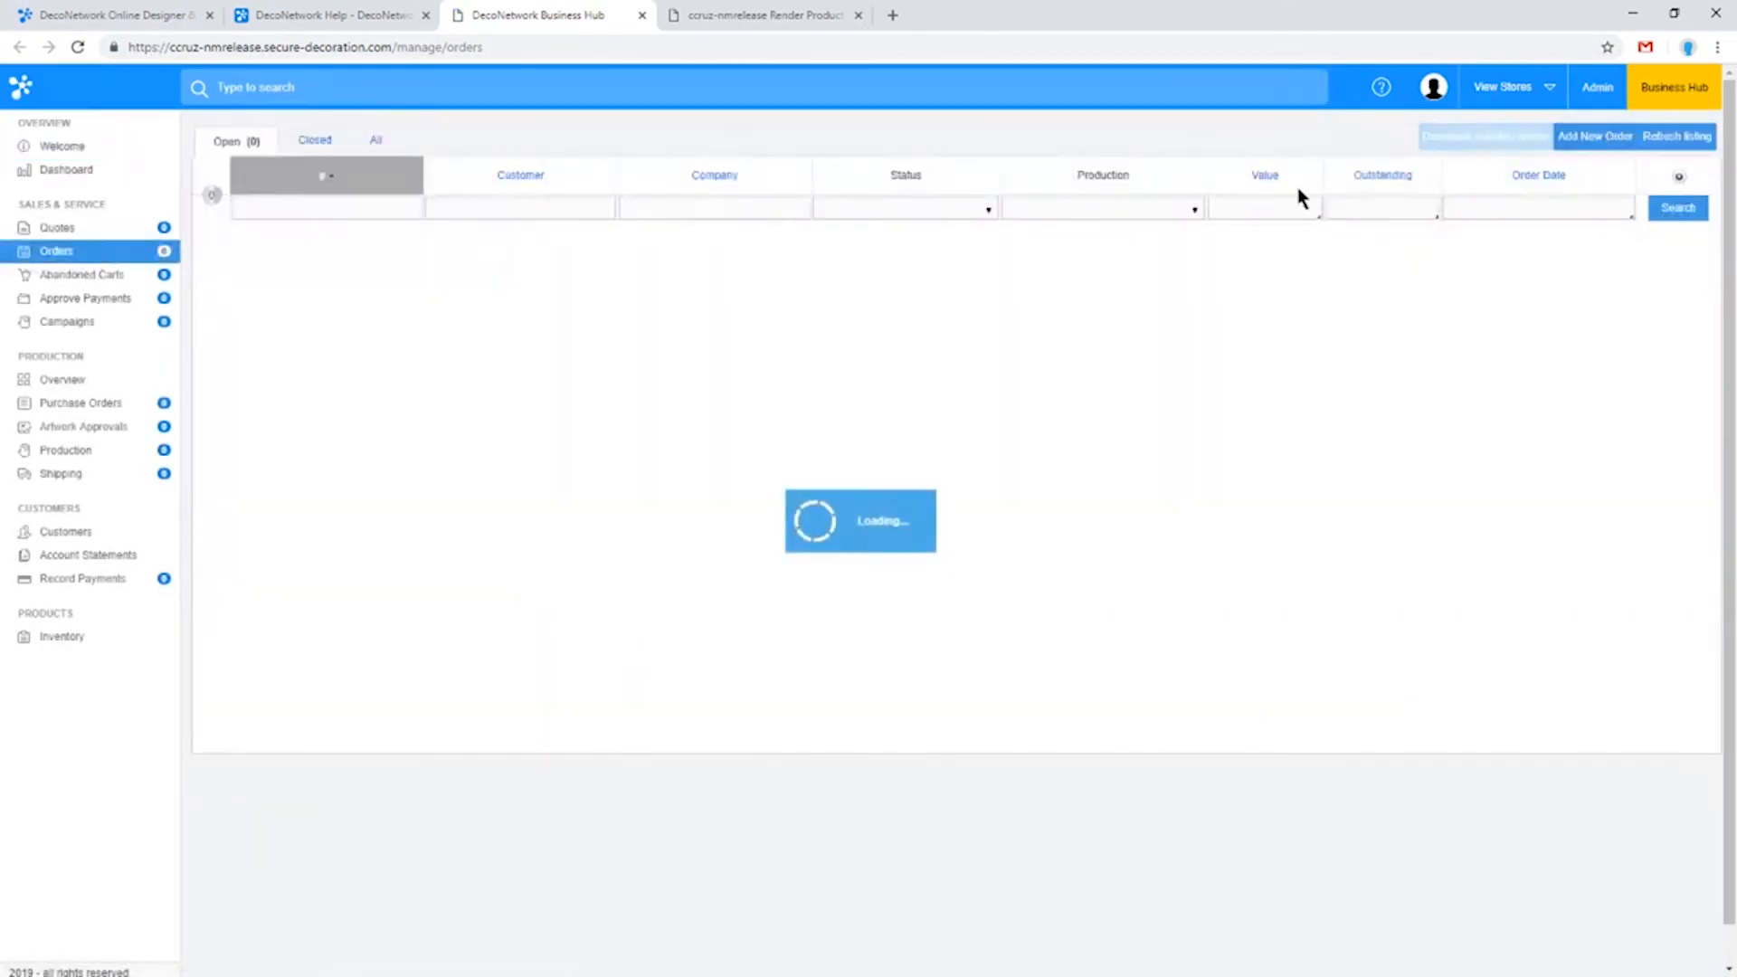
left_click(435, 281)
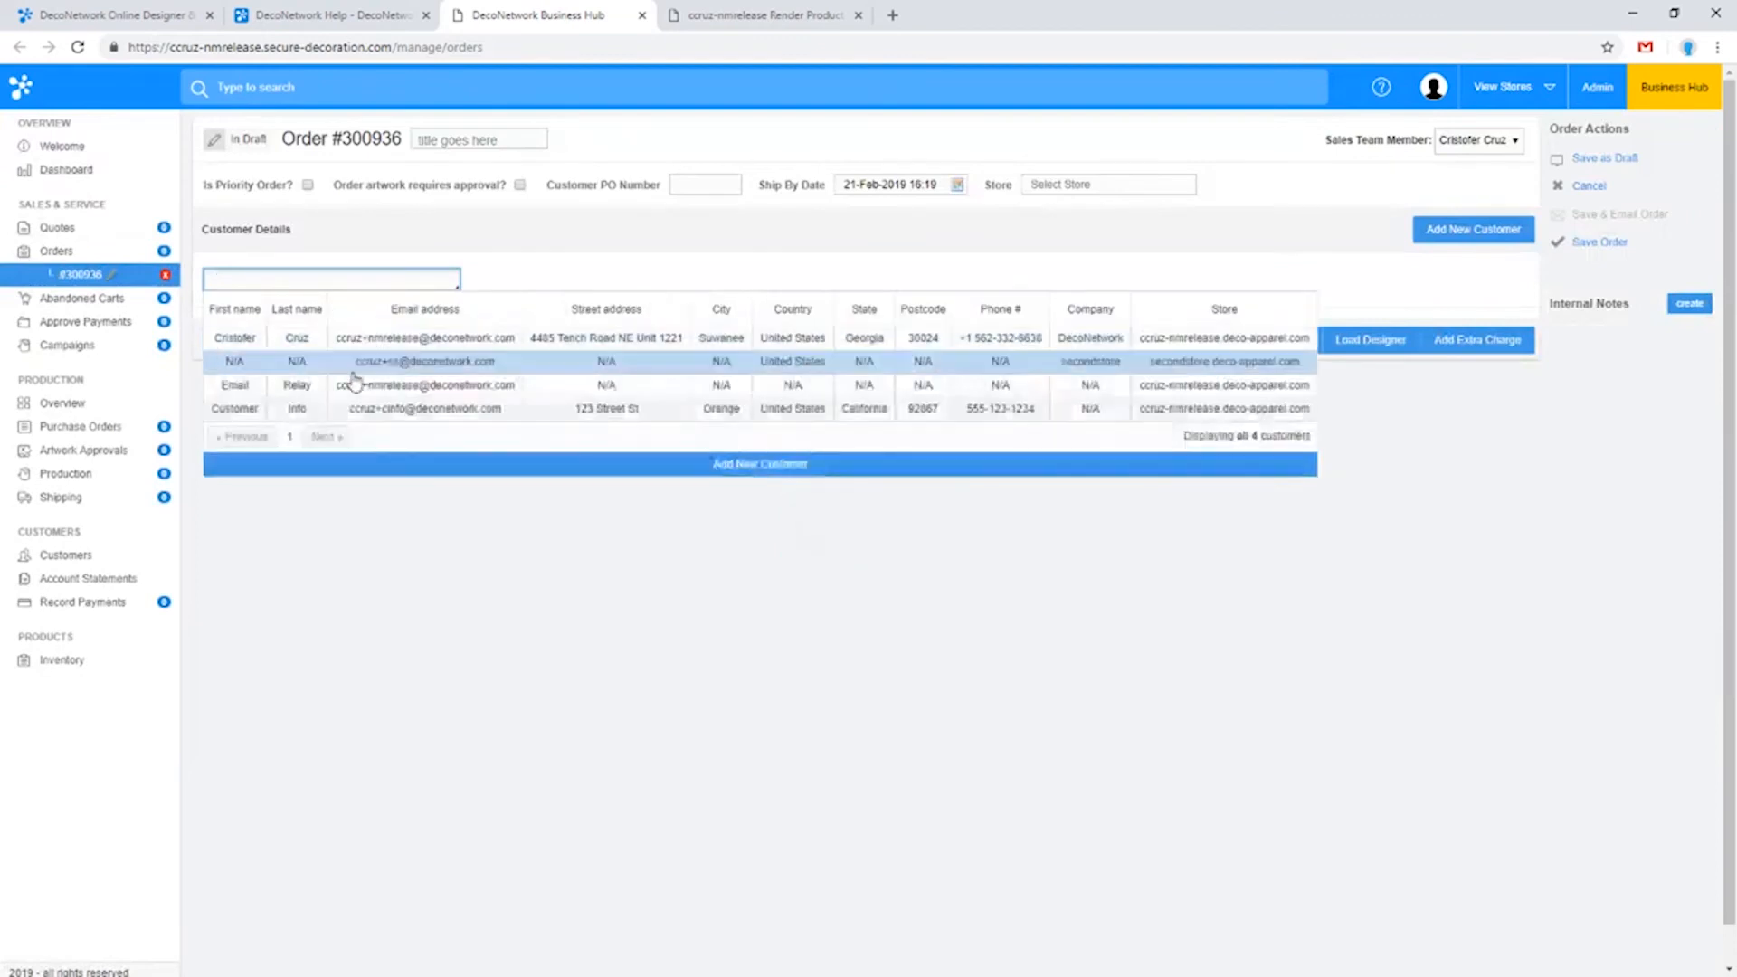
left_click(443, 409)
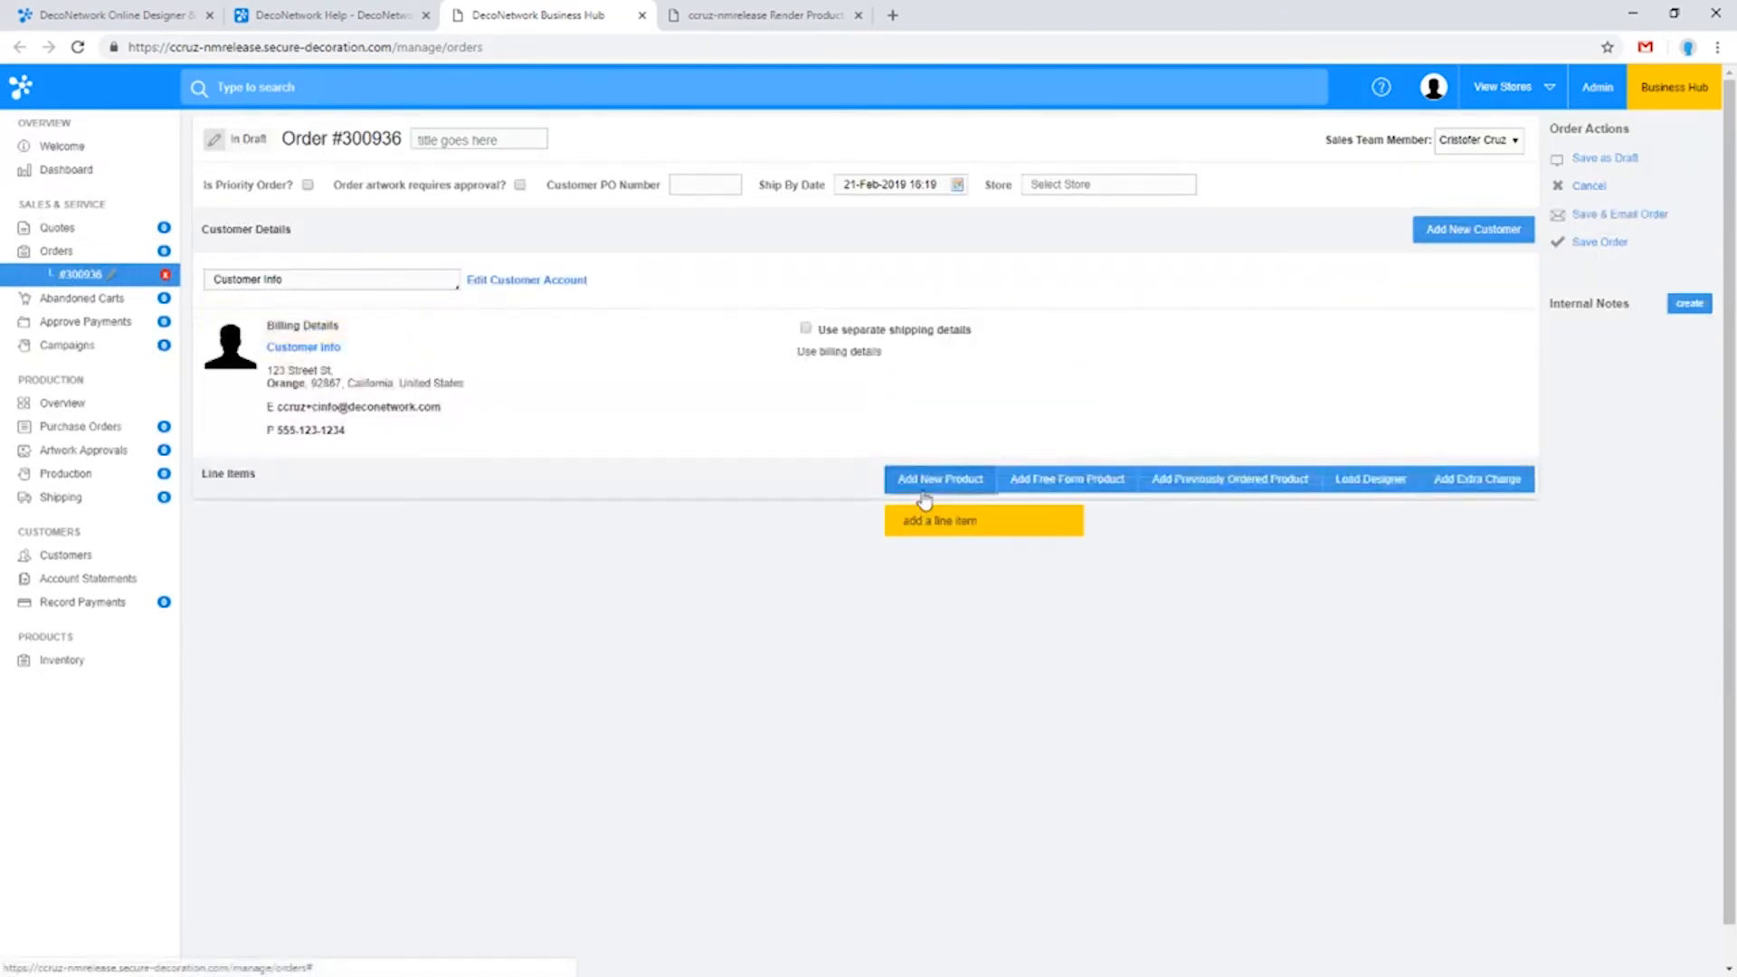
Step: Add the CP - Customer Provided product as a line item and set its color to Green
left_click(922, 497)
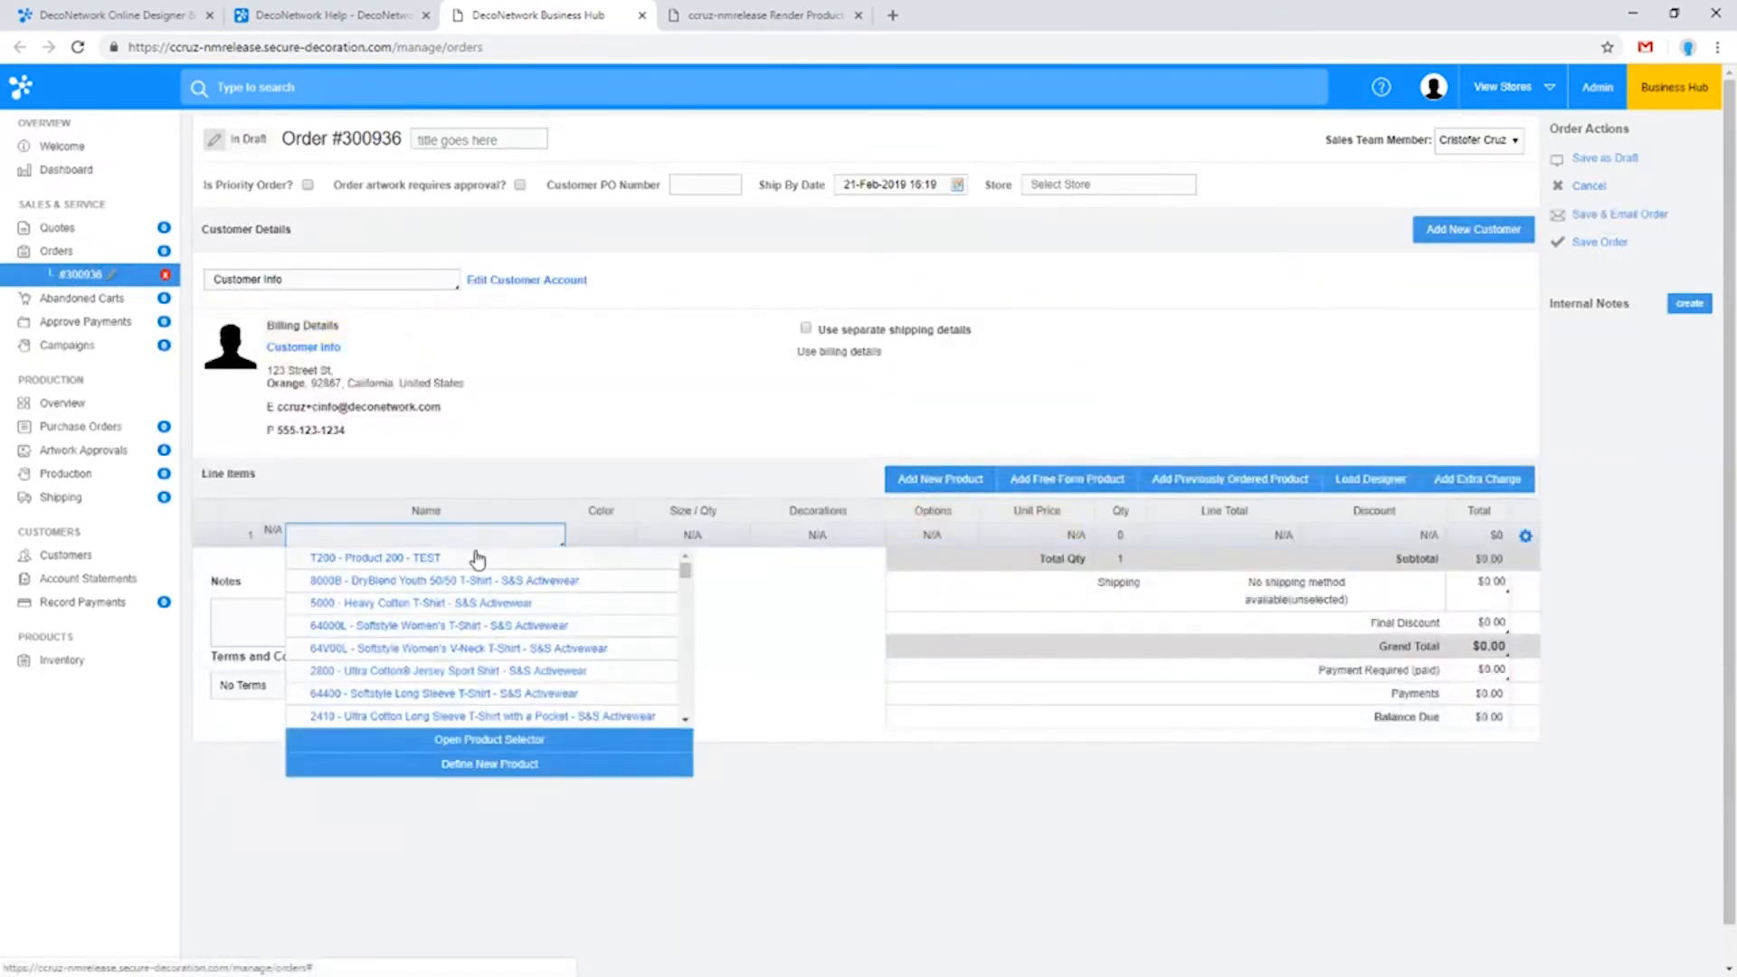
type("Cu")
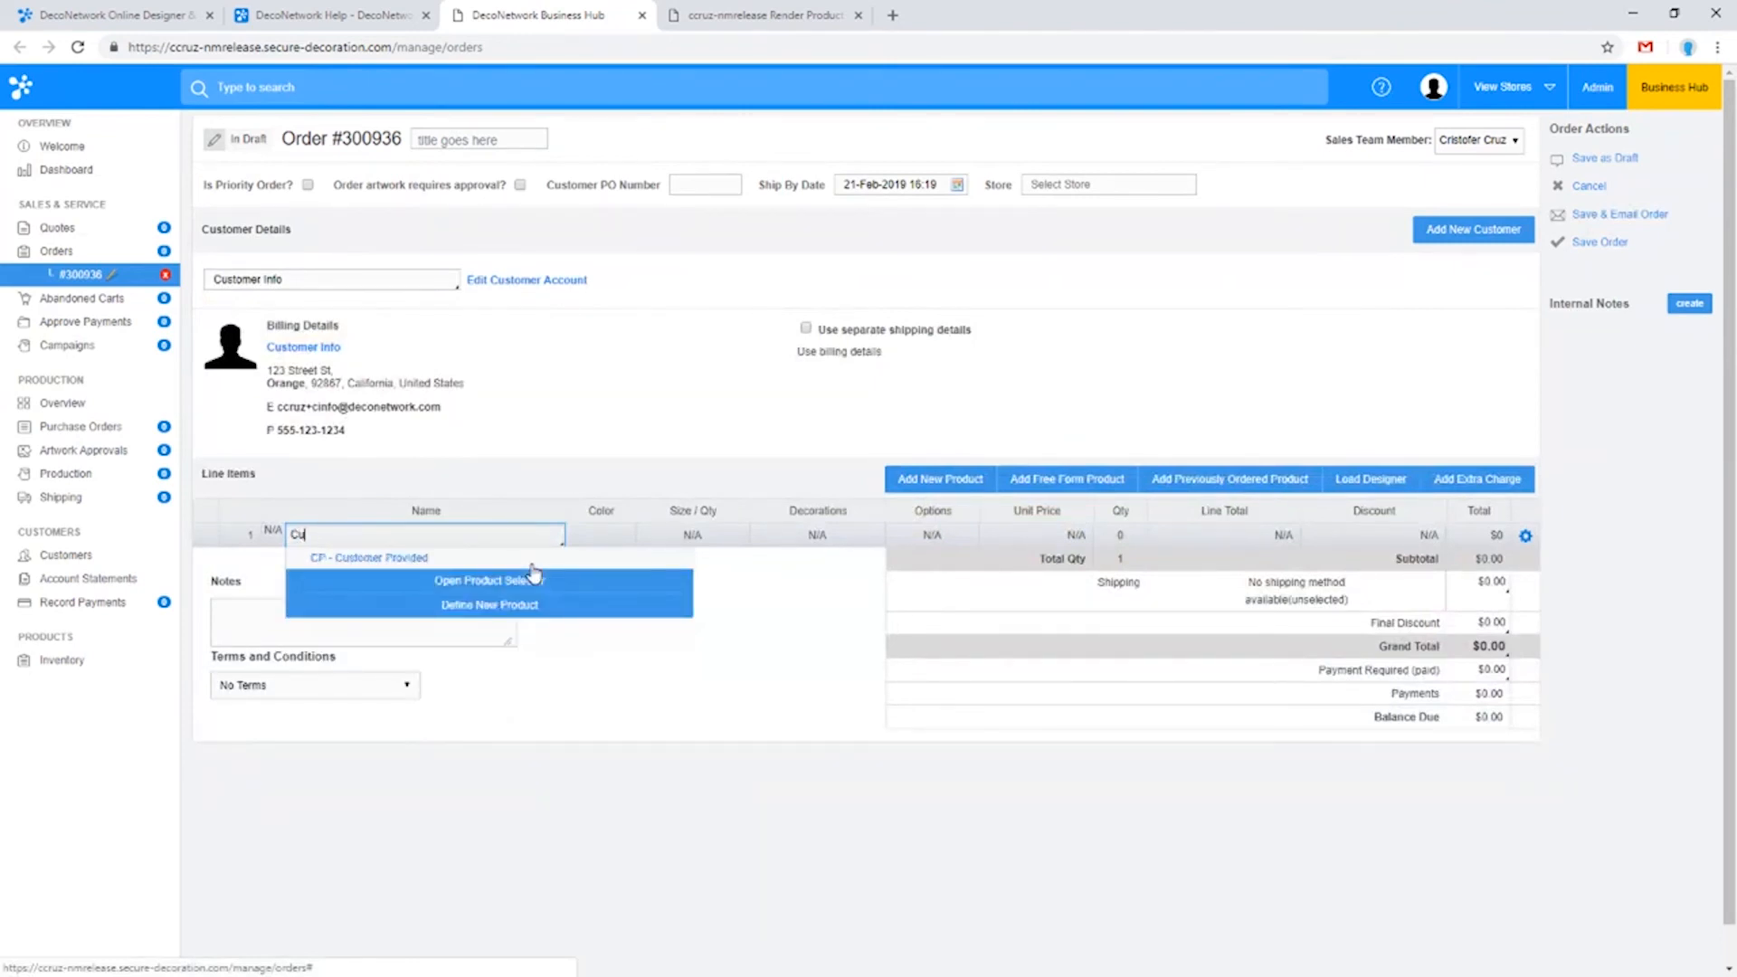
key("Return")
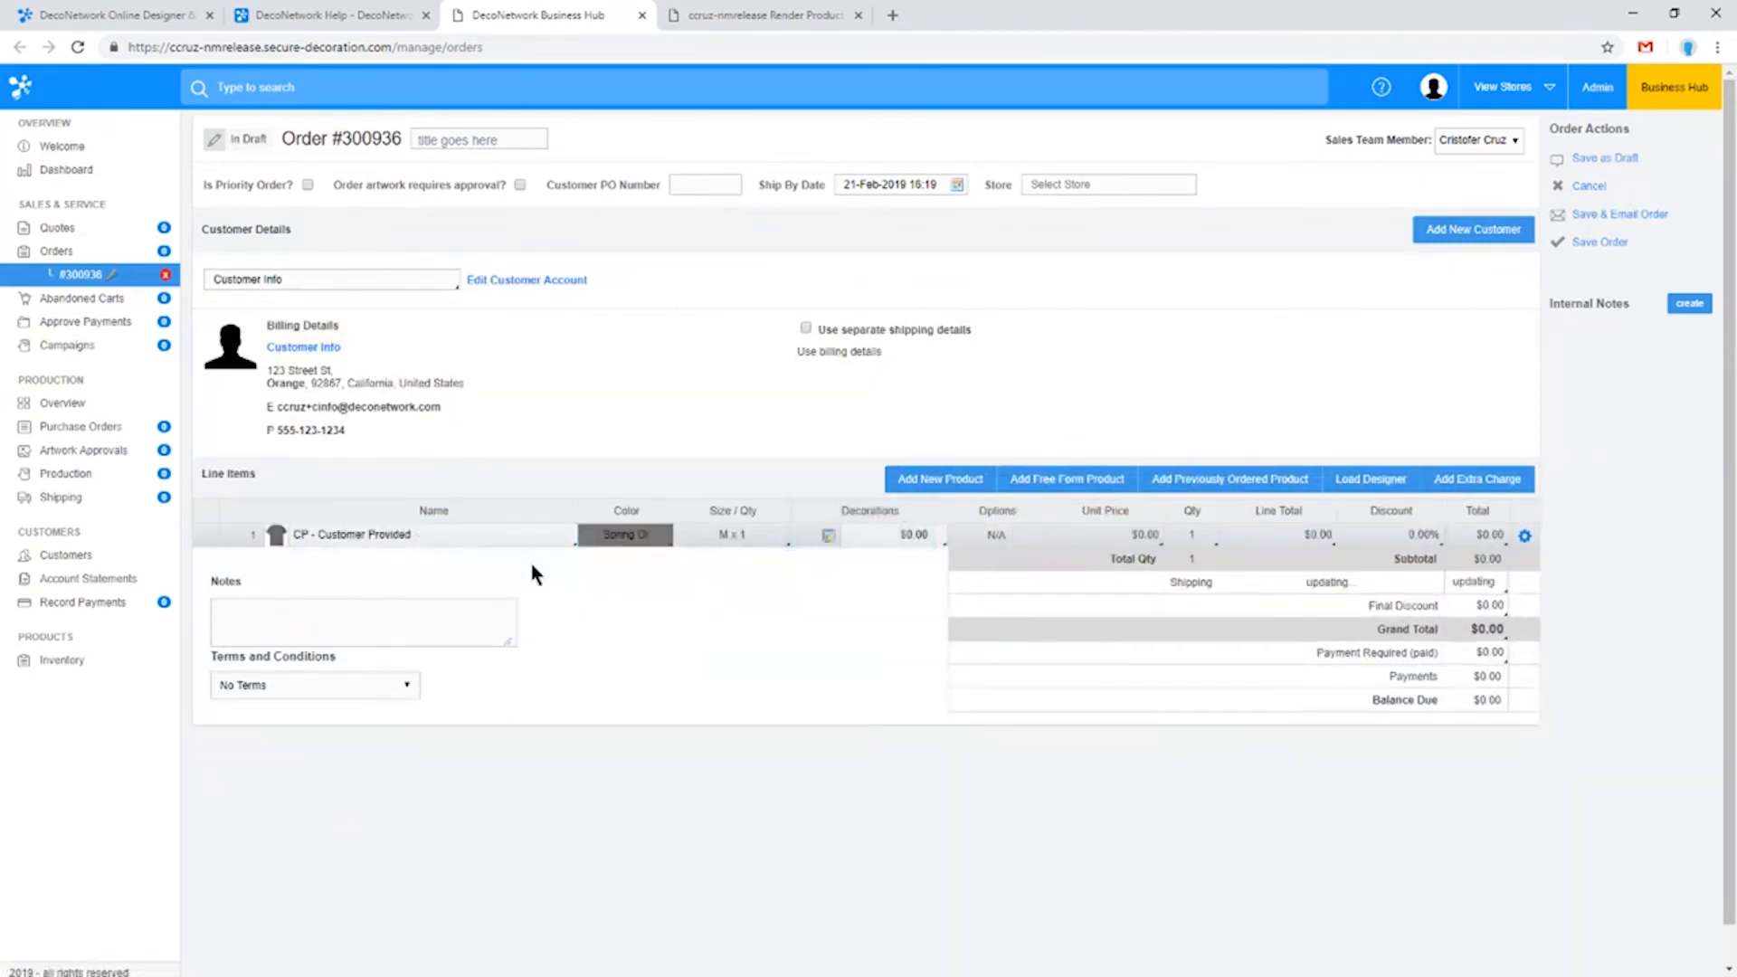
left_click(612, 537)
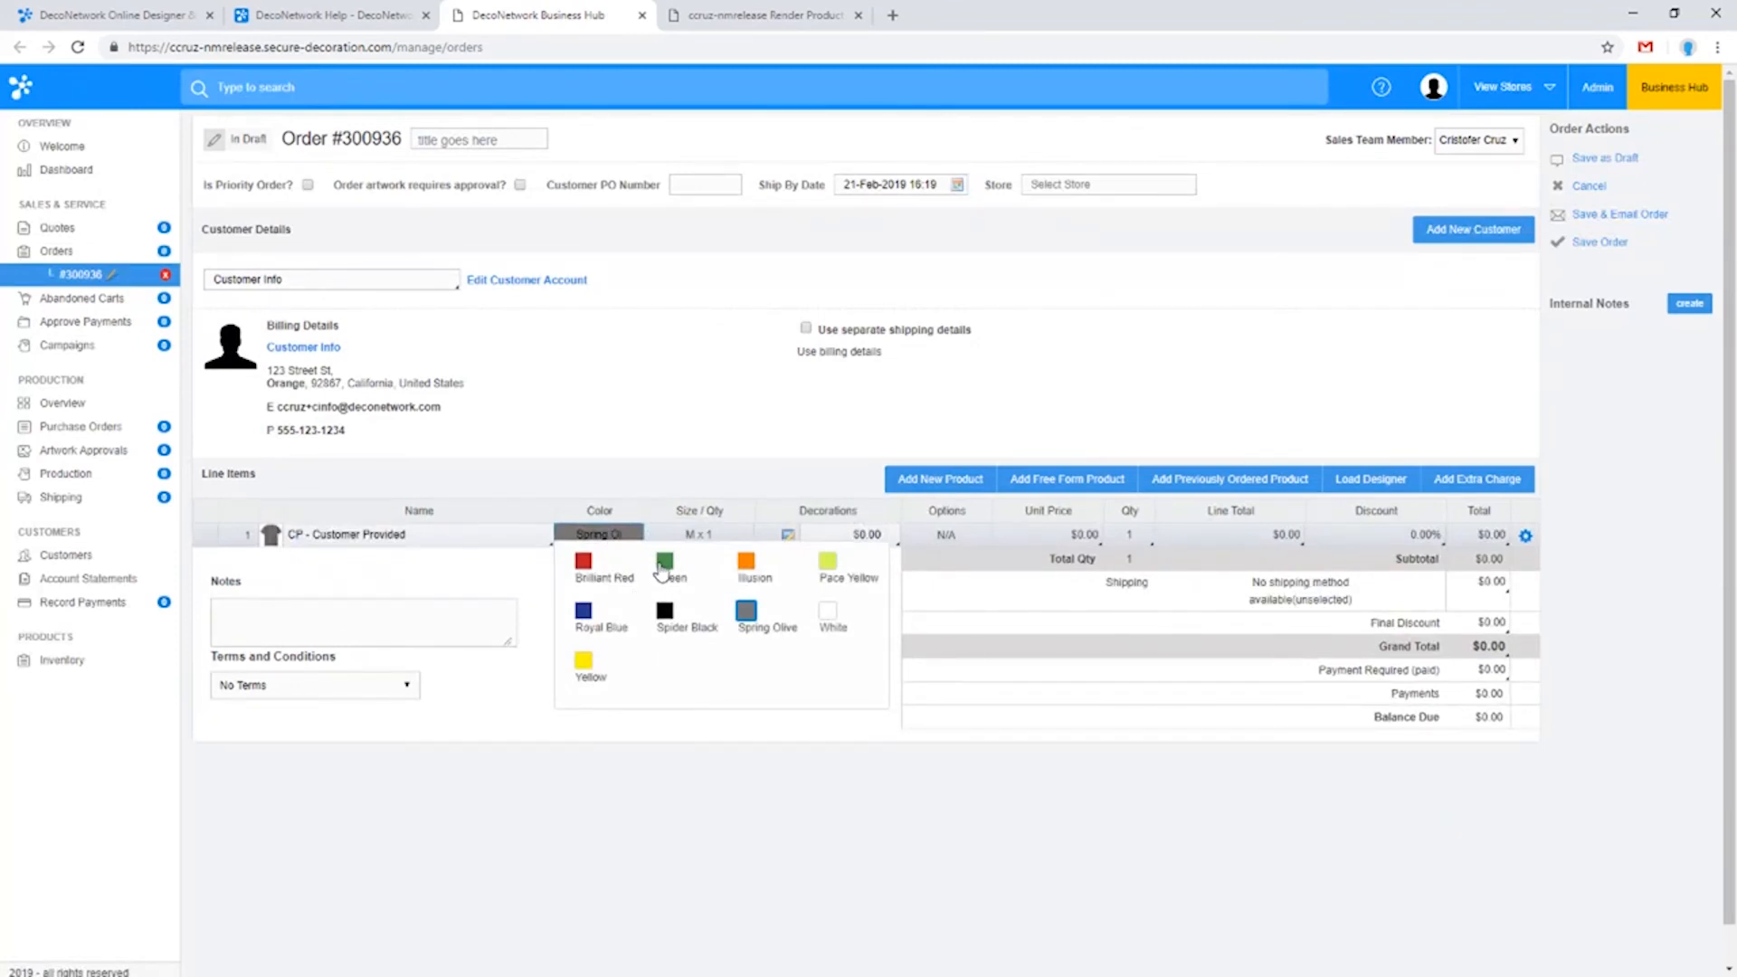
left_click(663, 564)
Step: Open the Customer Provided line in the Designer to examine its views and colors, and finish without adding a decoration
left_click(712, 542)
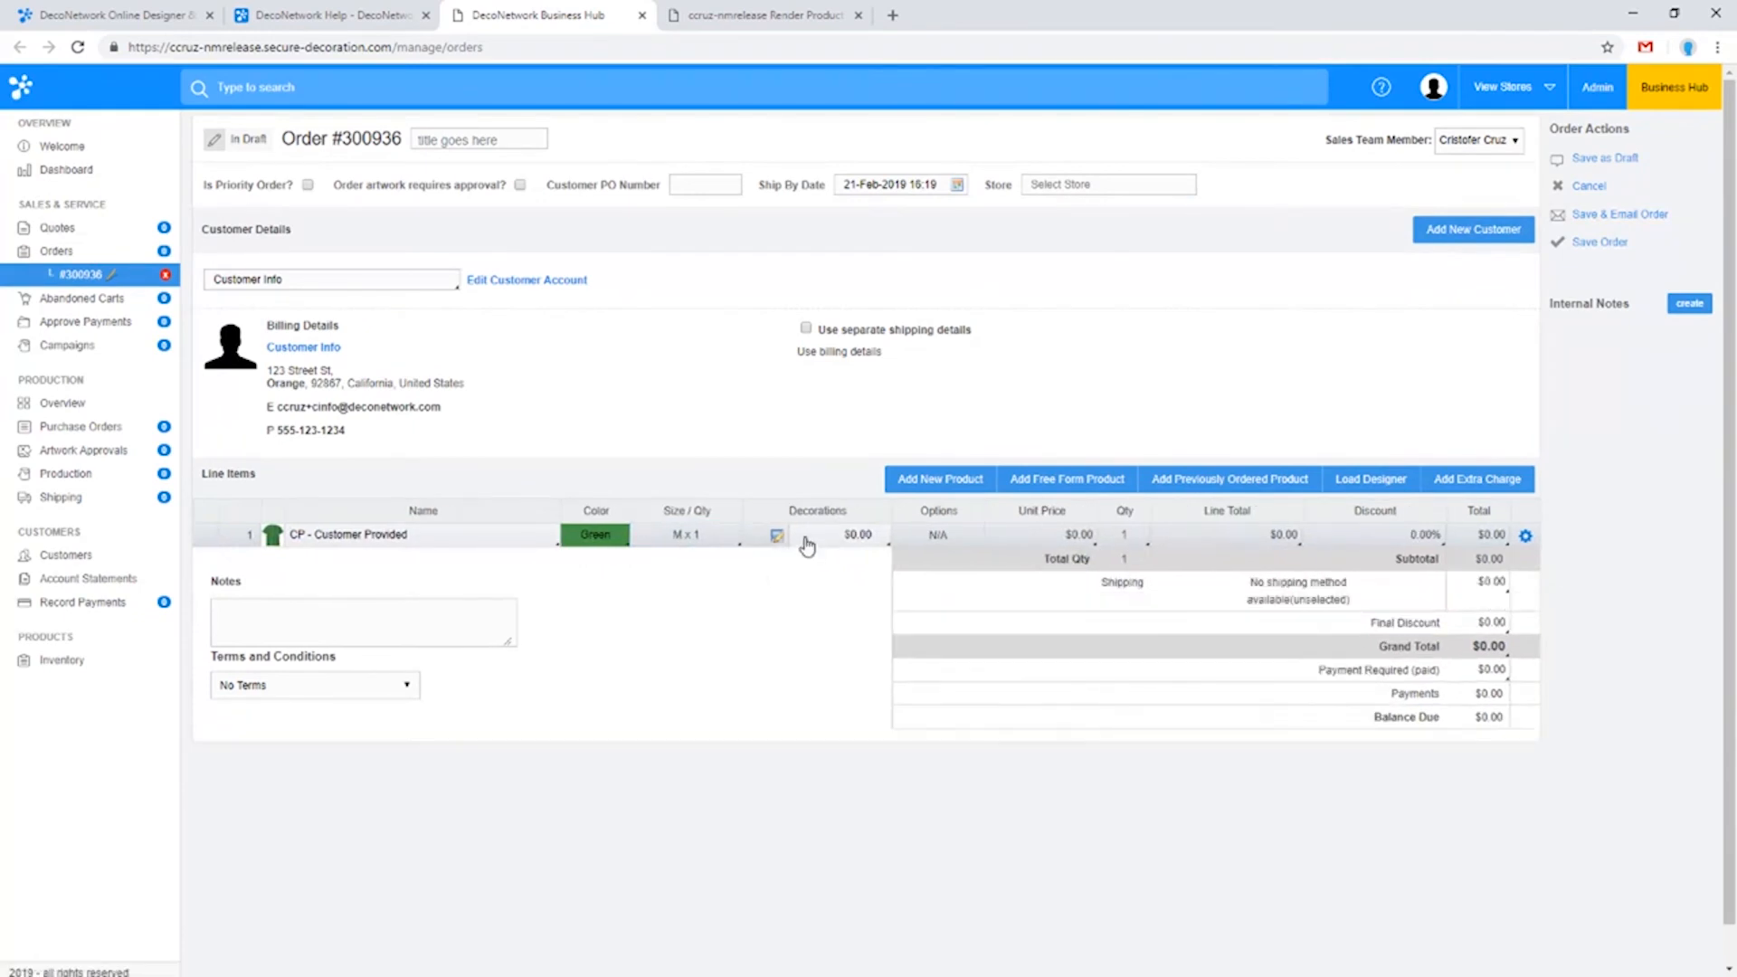
left_click(769, 531)
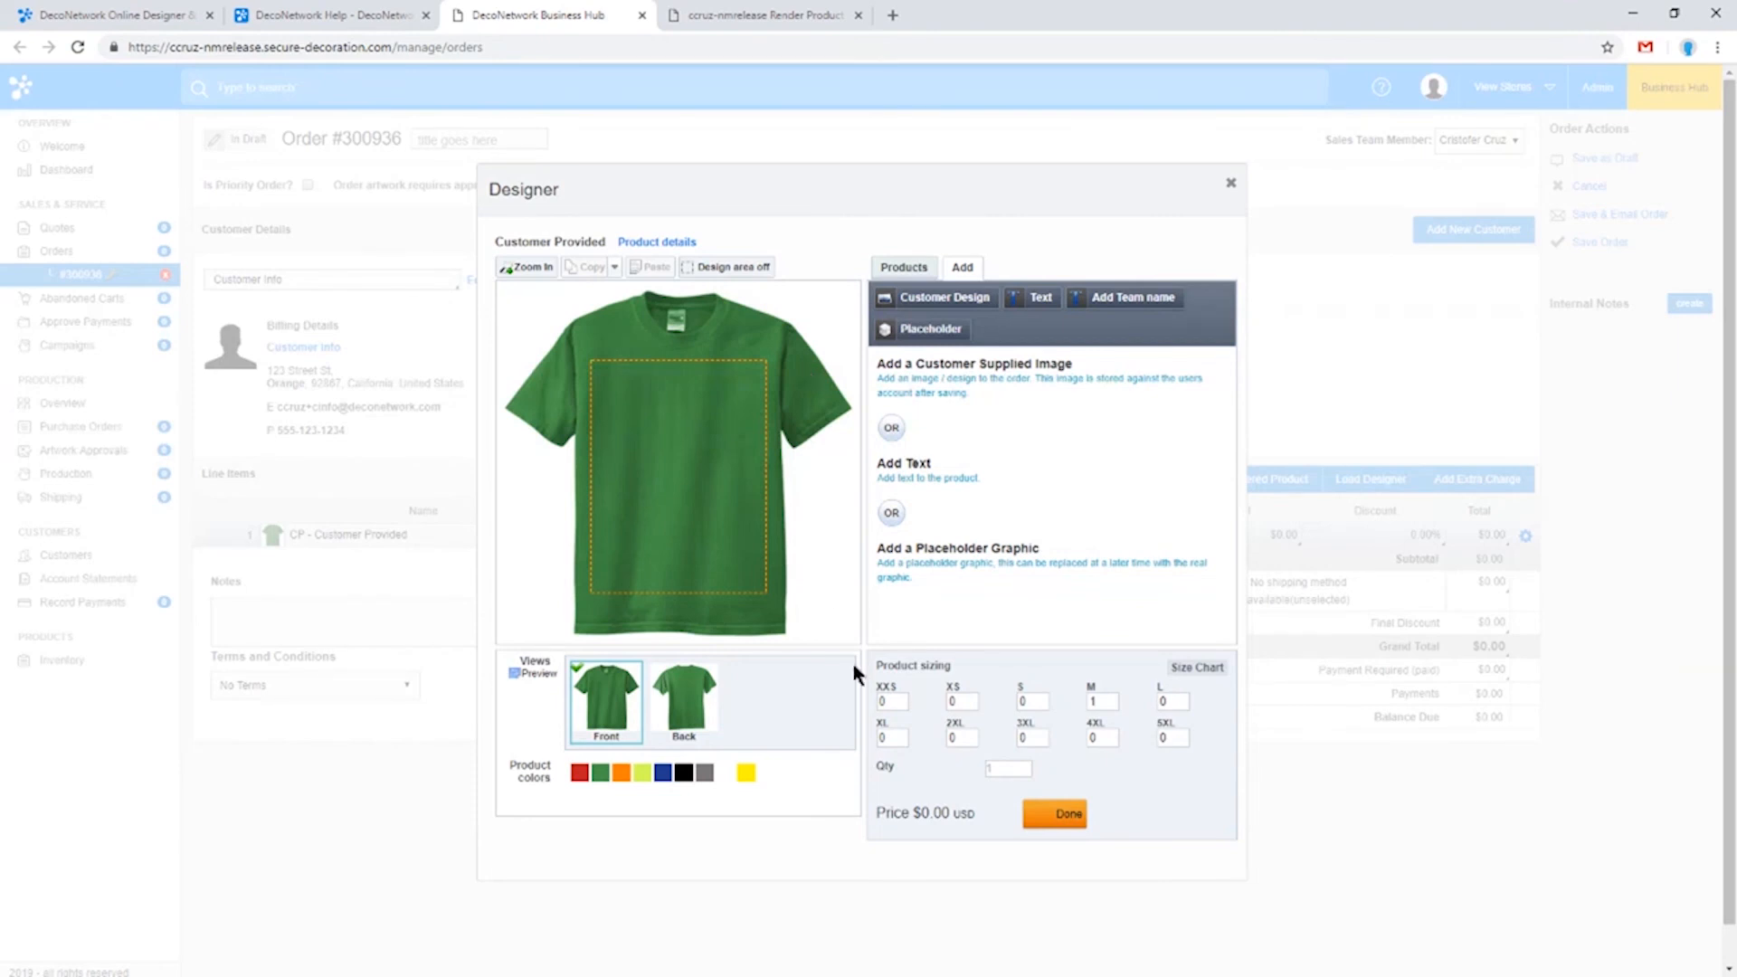
left_click(1057, 813)
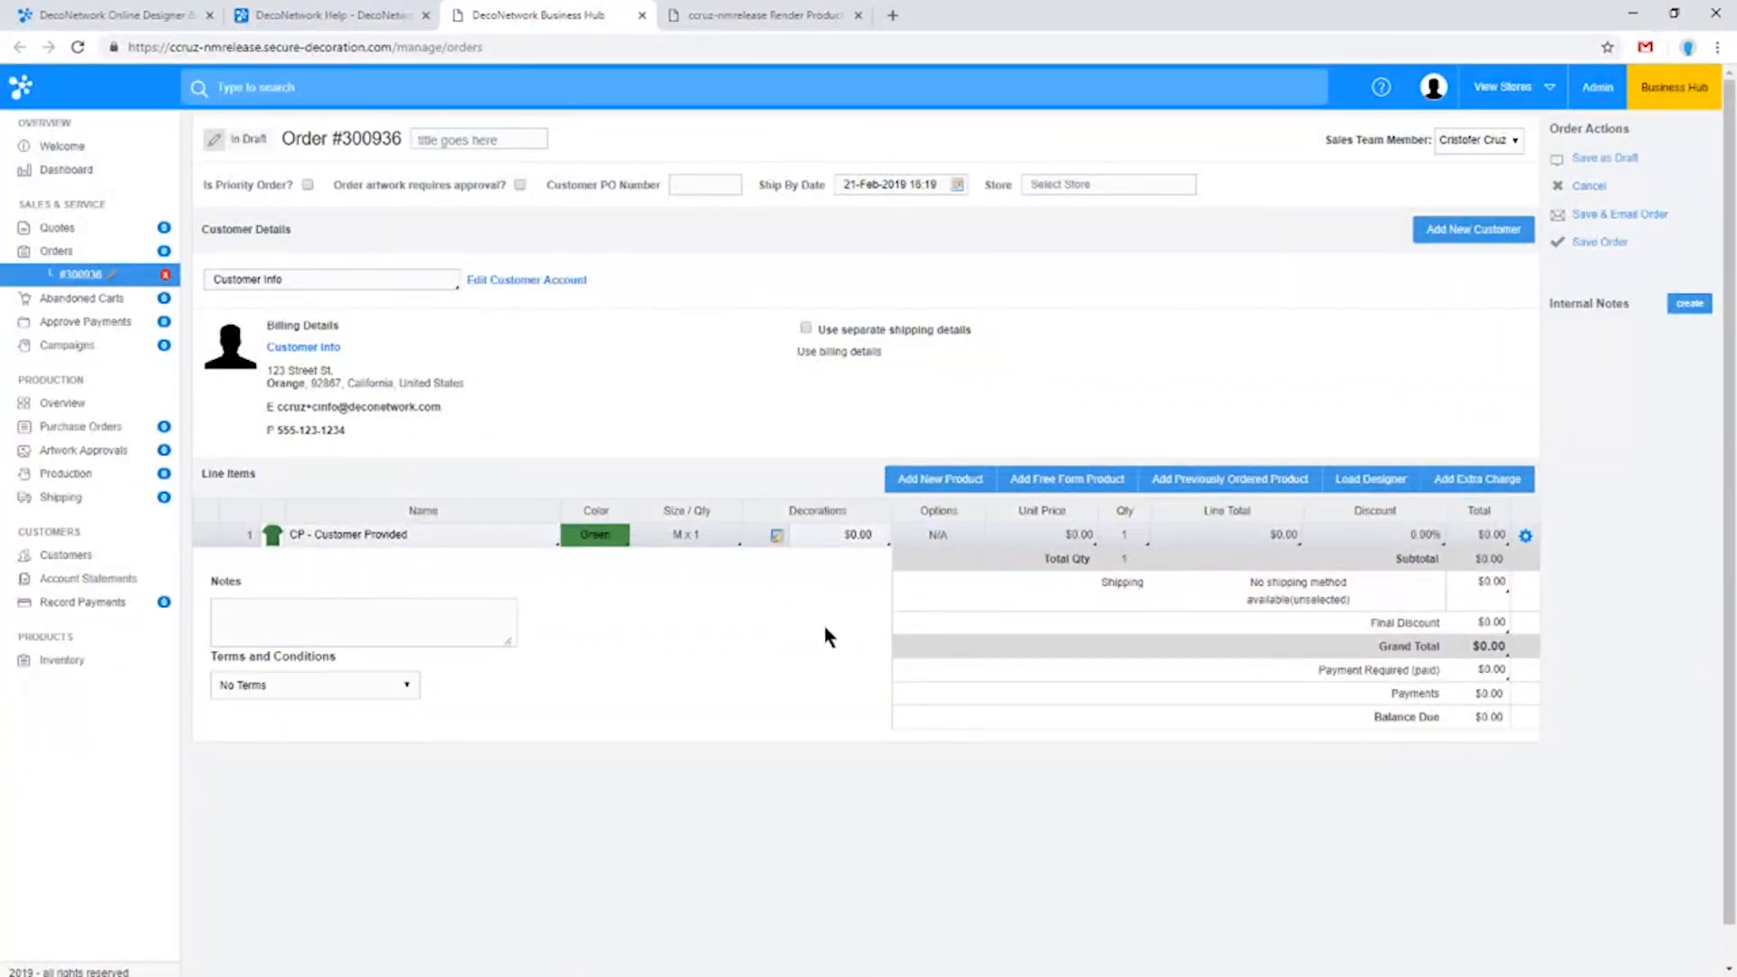
Step: Add the product 2000 - Ultra Cotton T-Shirt as a second line item, searching for it by its code
left_click(906, 484)
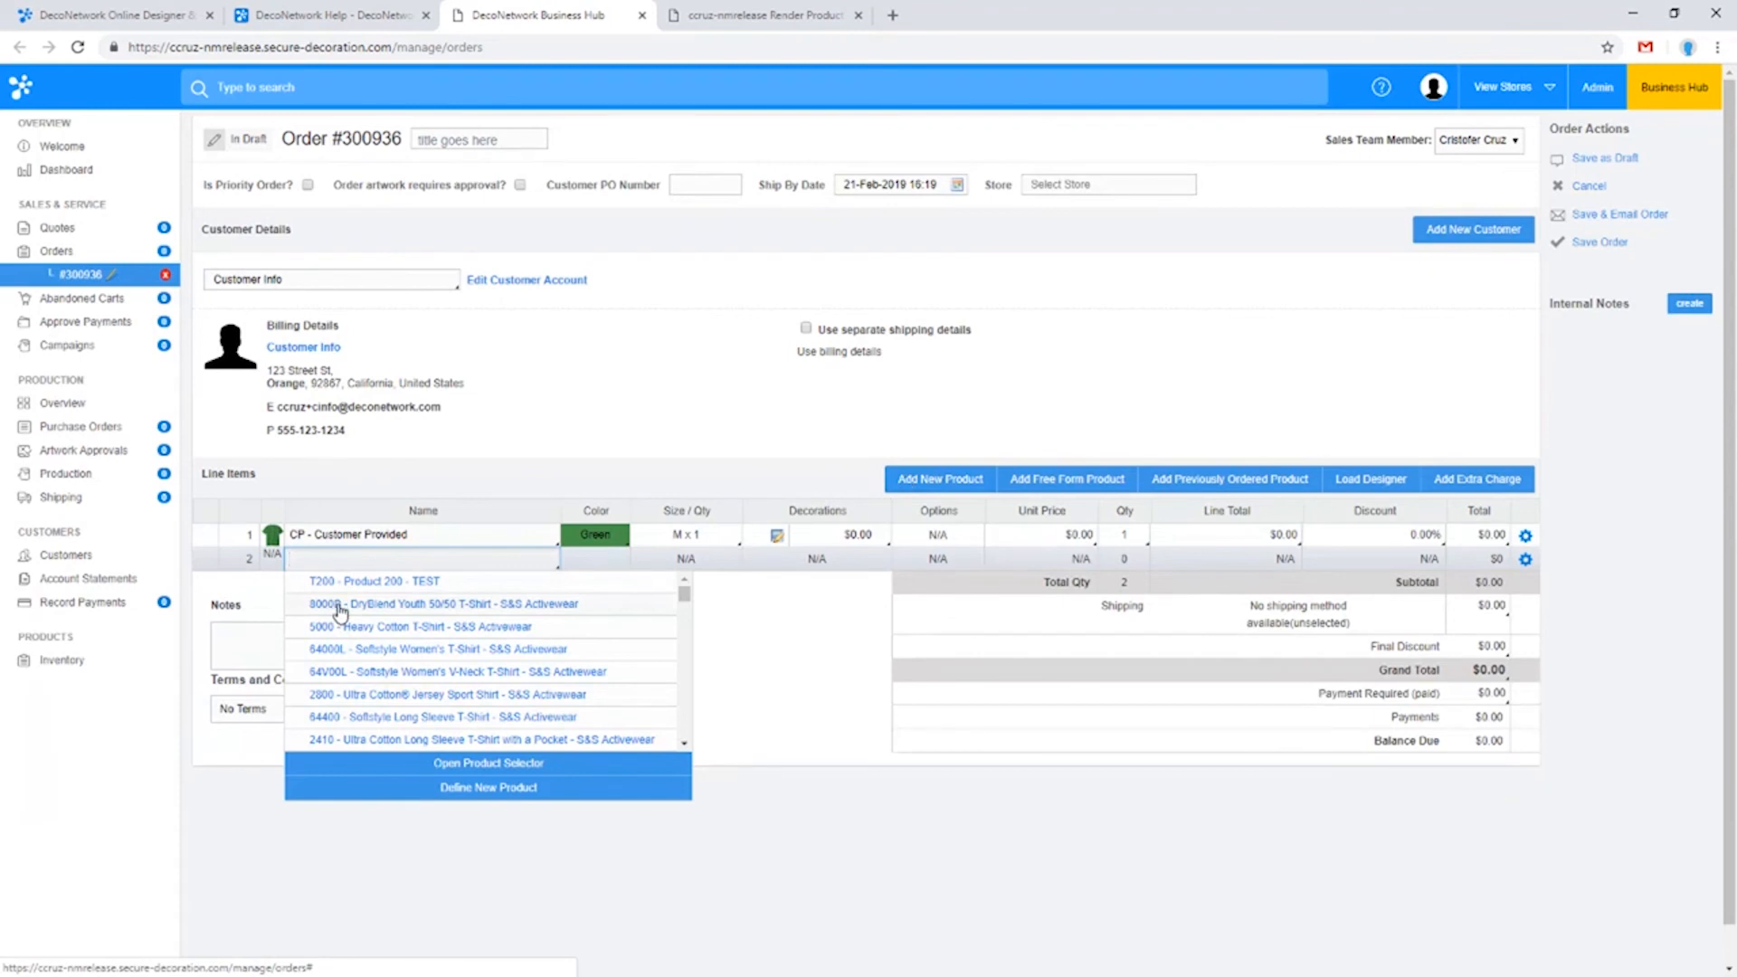
type("200")
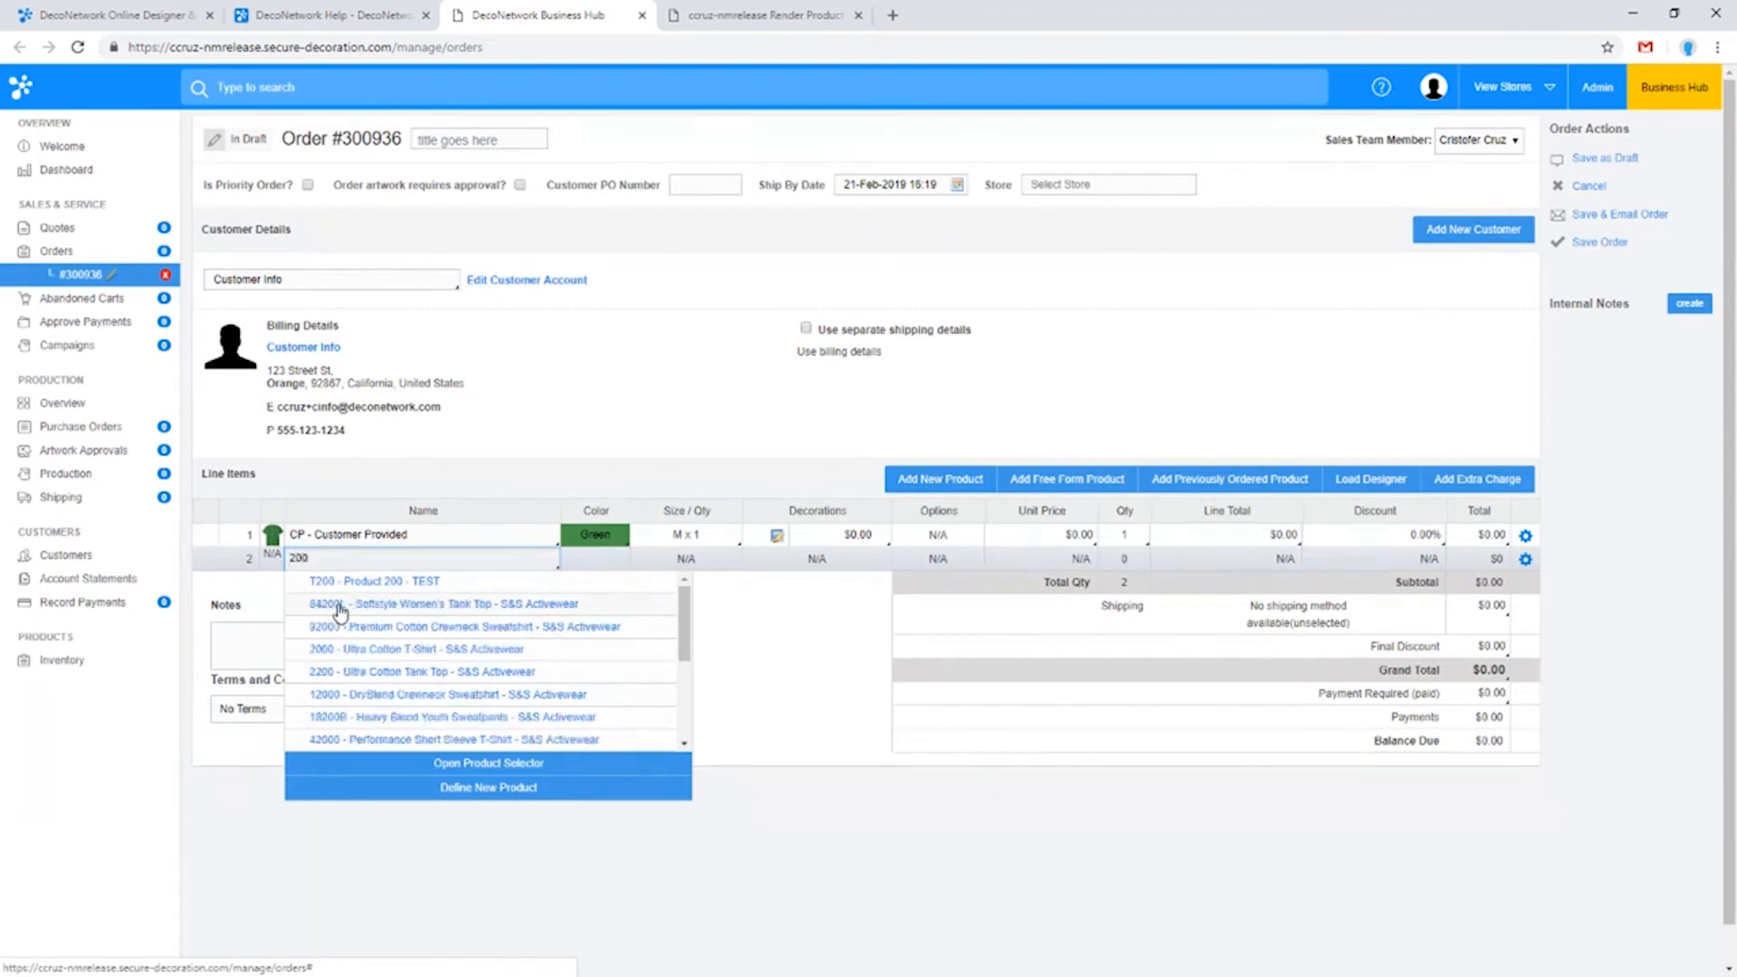
type("0")
left_click(340, 606)
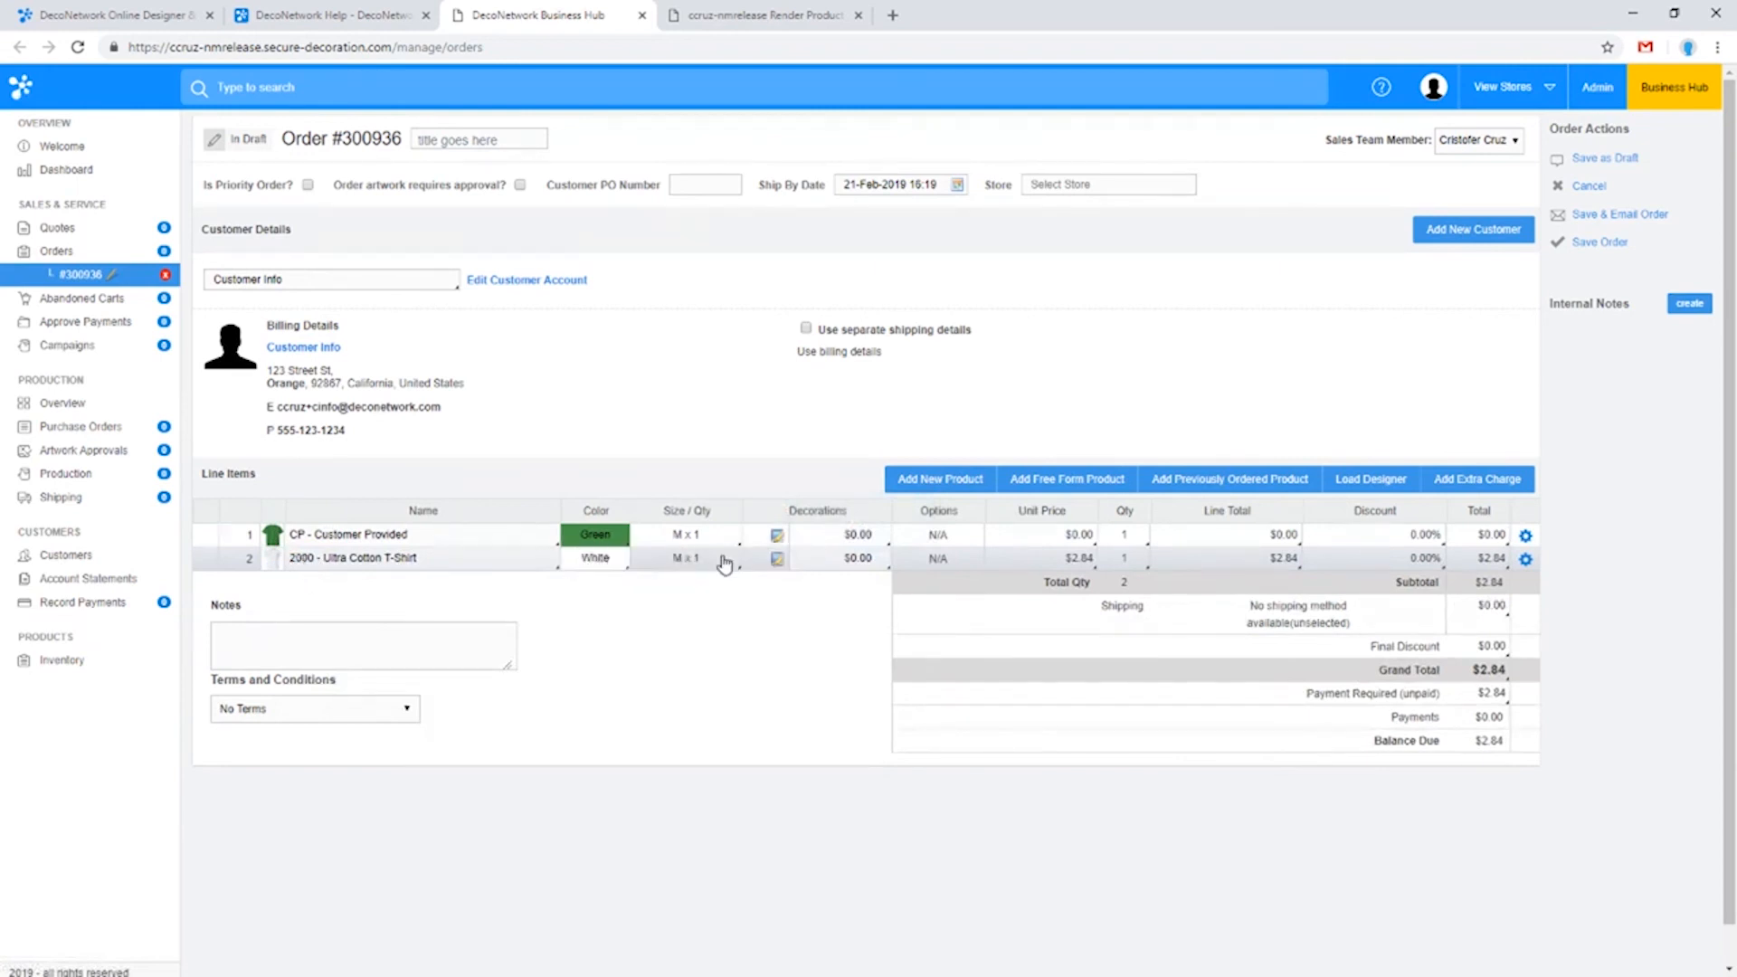
Step: Turn on Override Prices in the Ultra Cotton T-Shirt's size and quantity settings and open size M's overriding price for editing
left_click(719, 558)
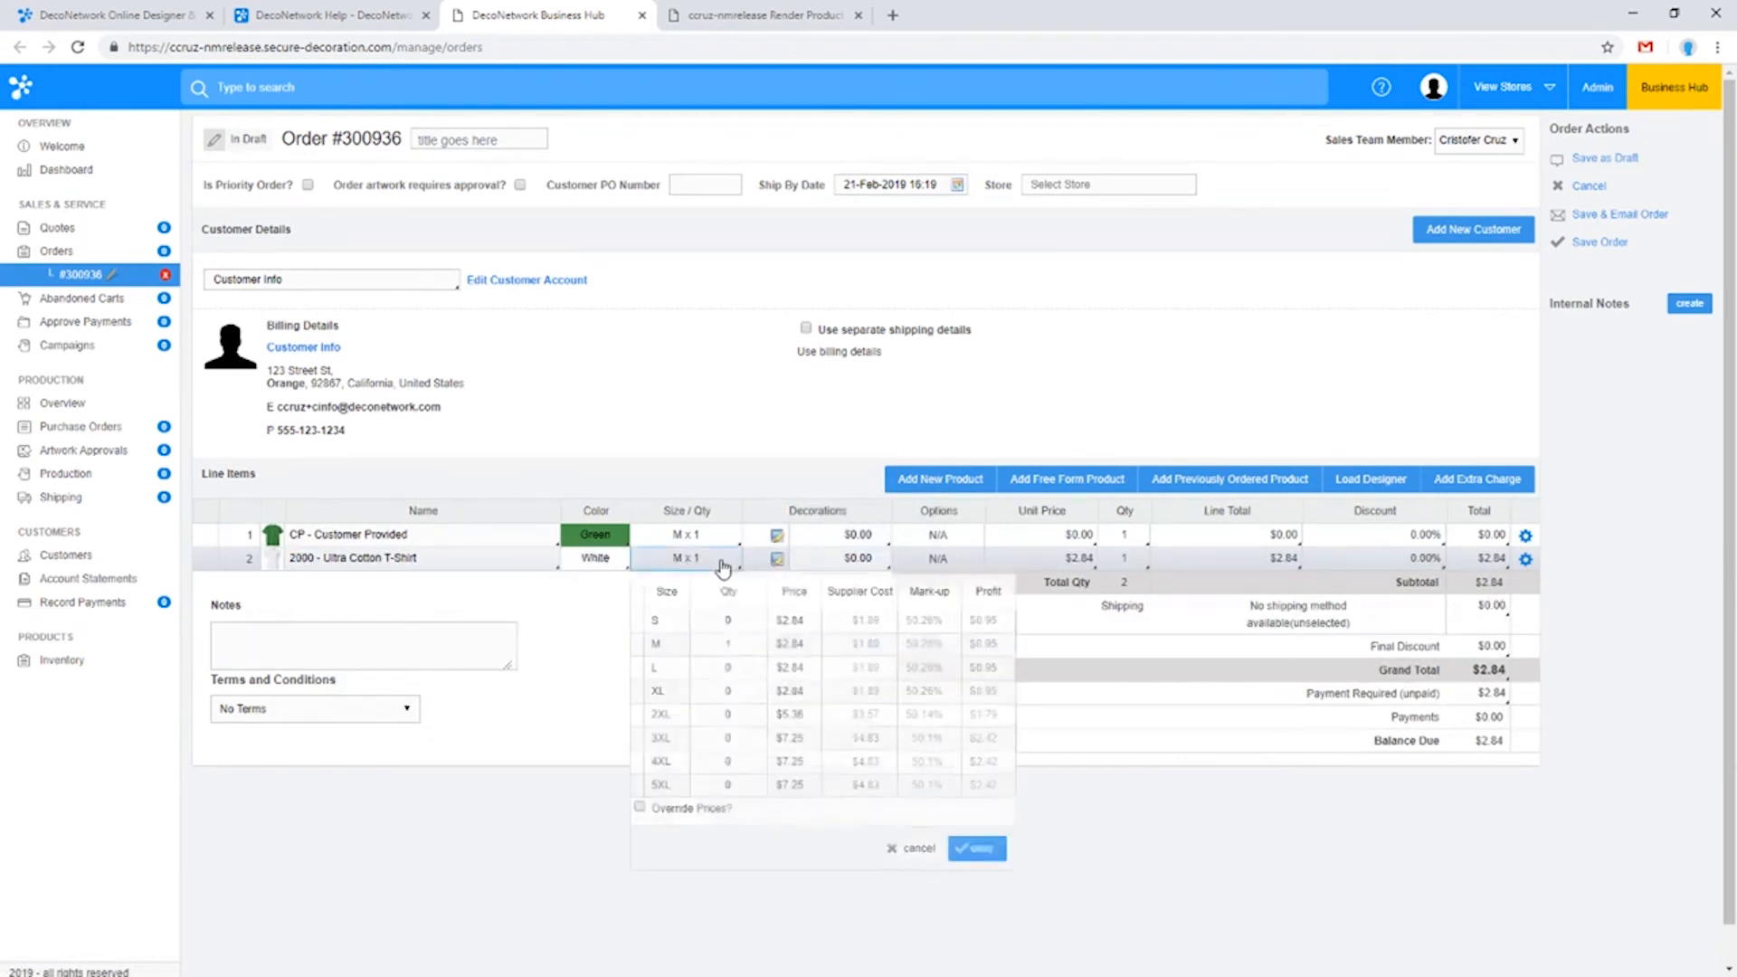
left_click(653, 794)
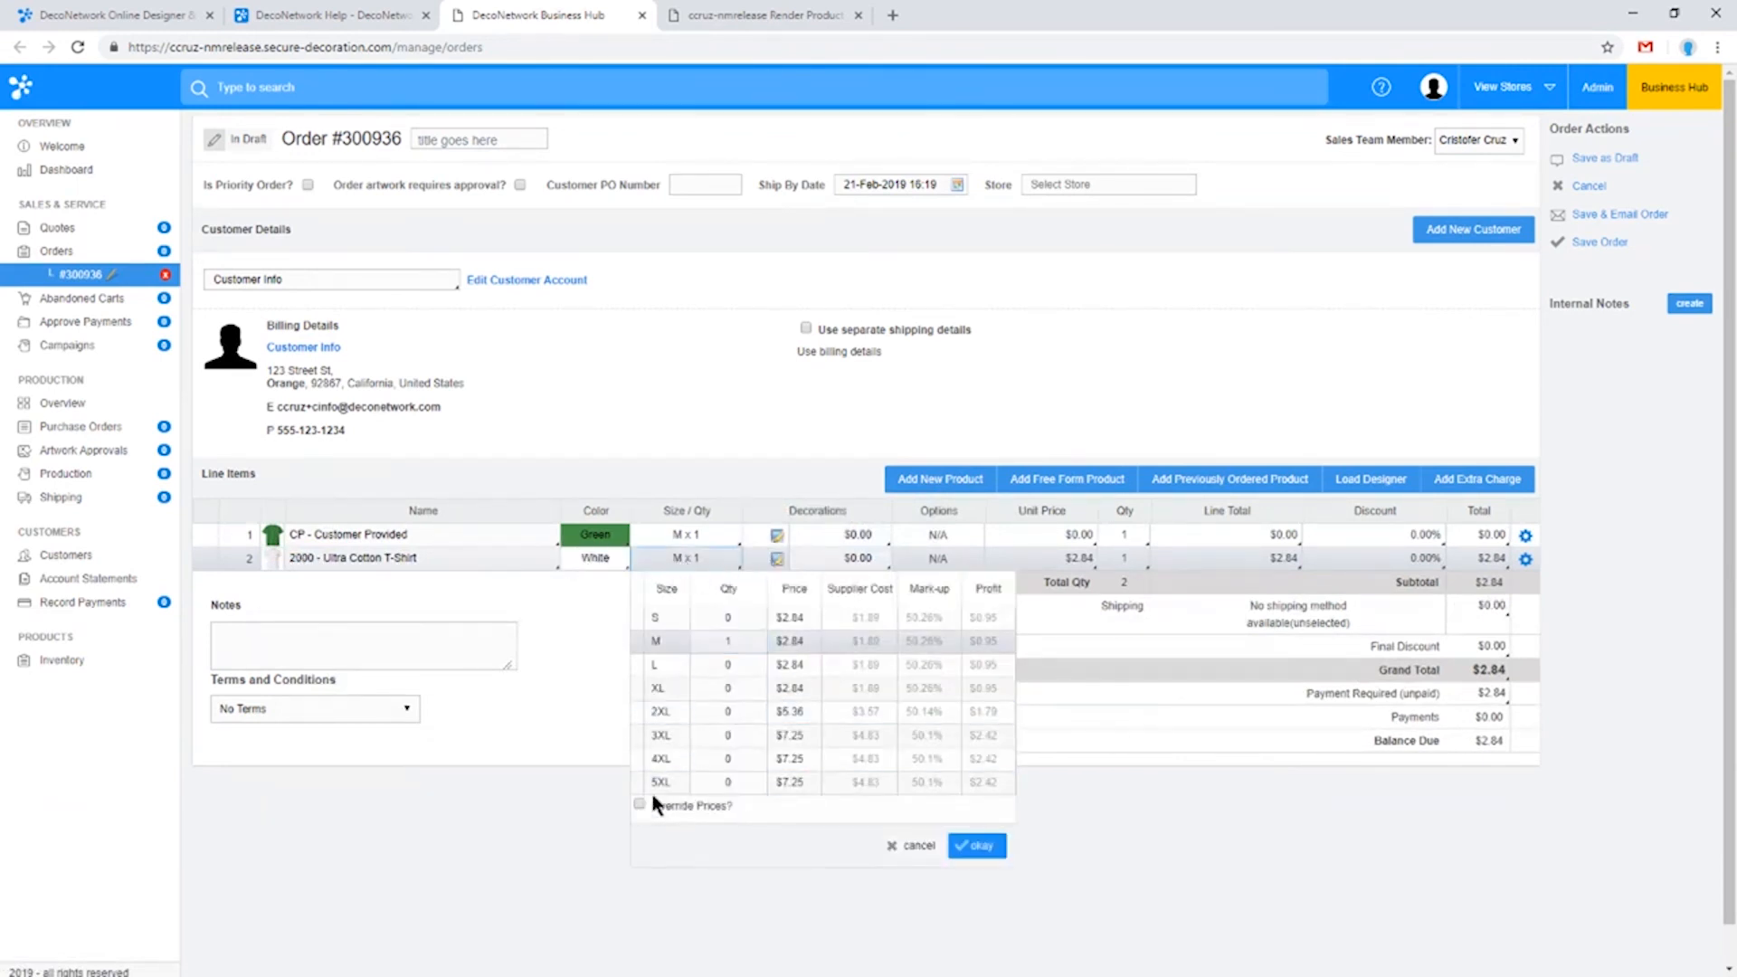
left_click(640, 804)
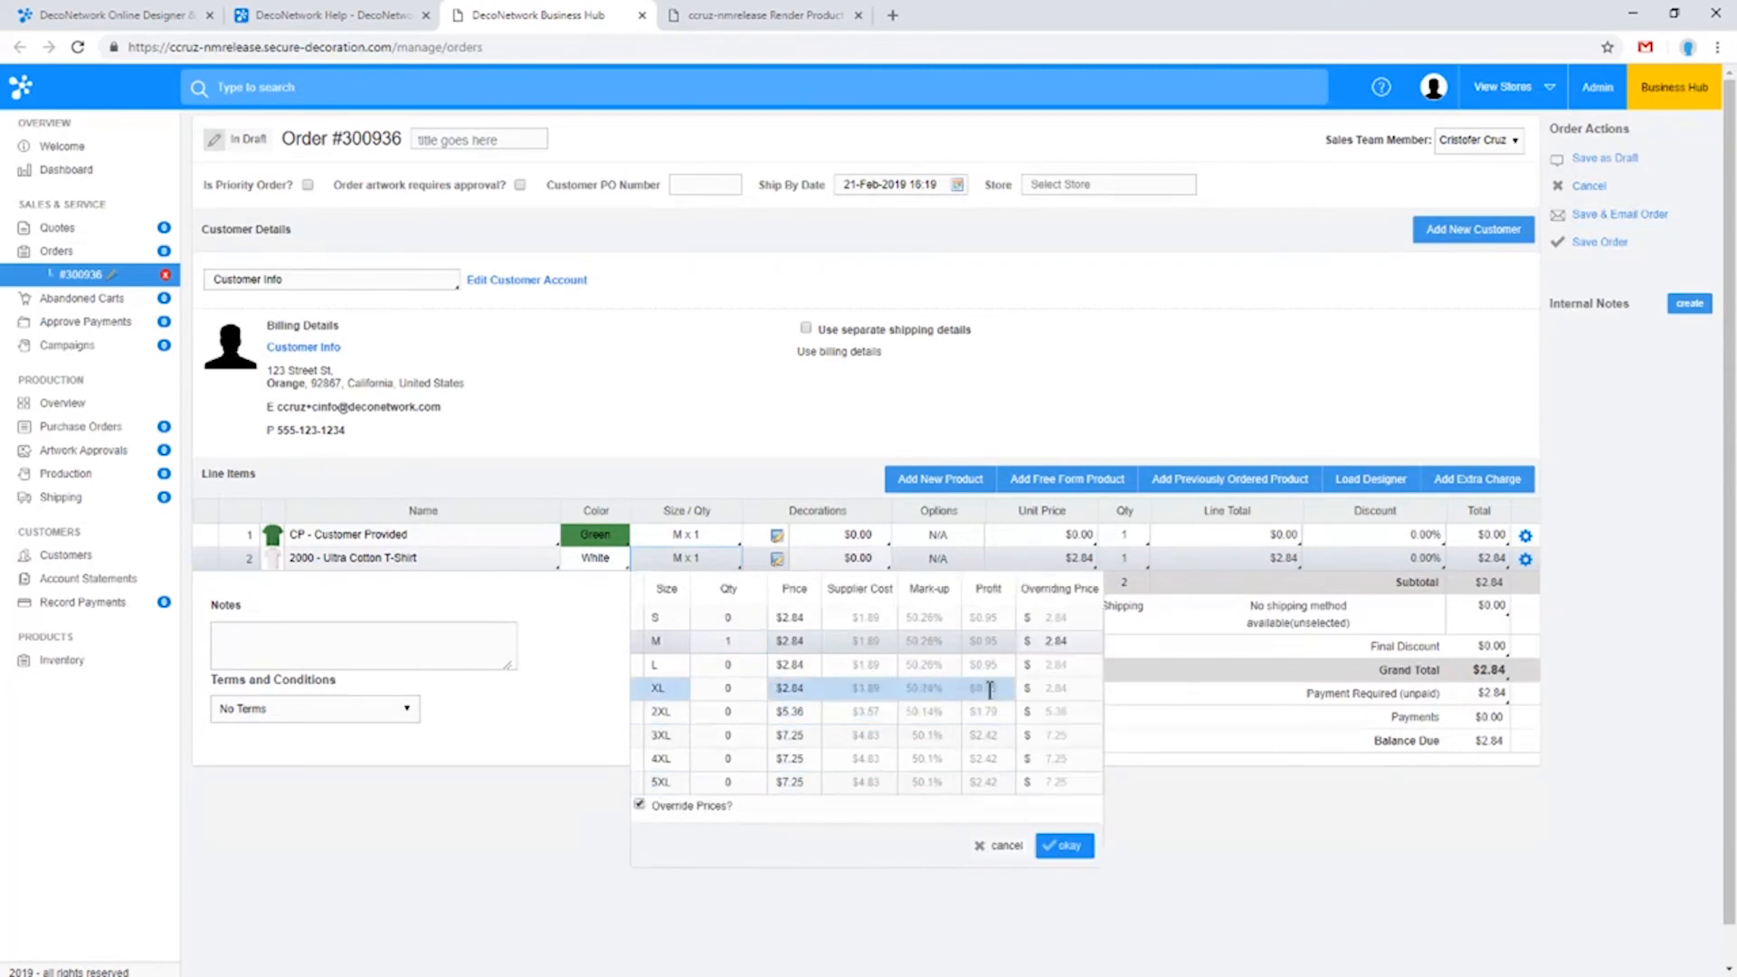
left_click(1060, 640)
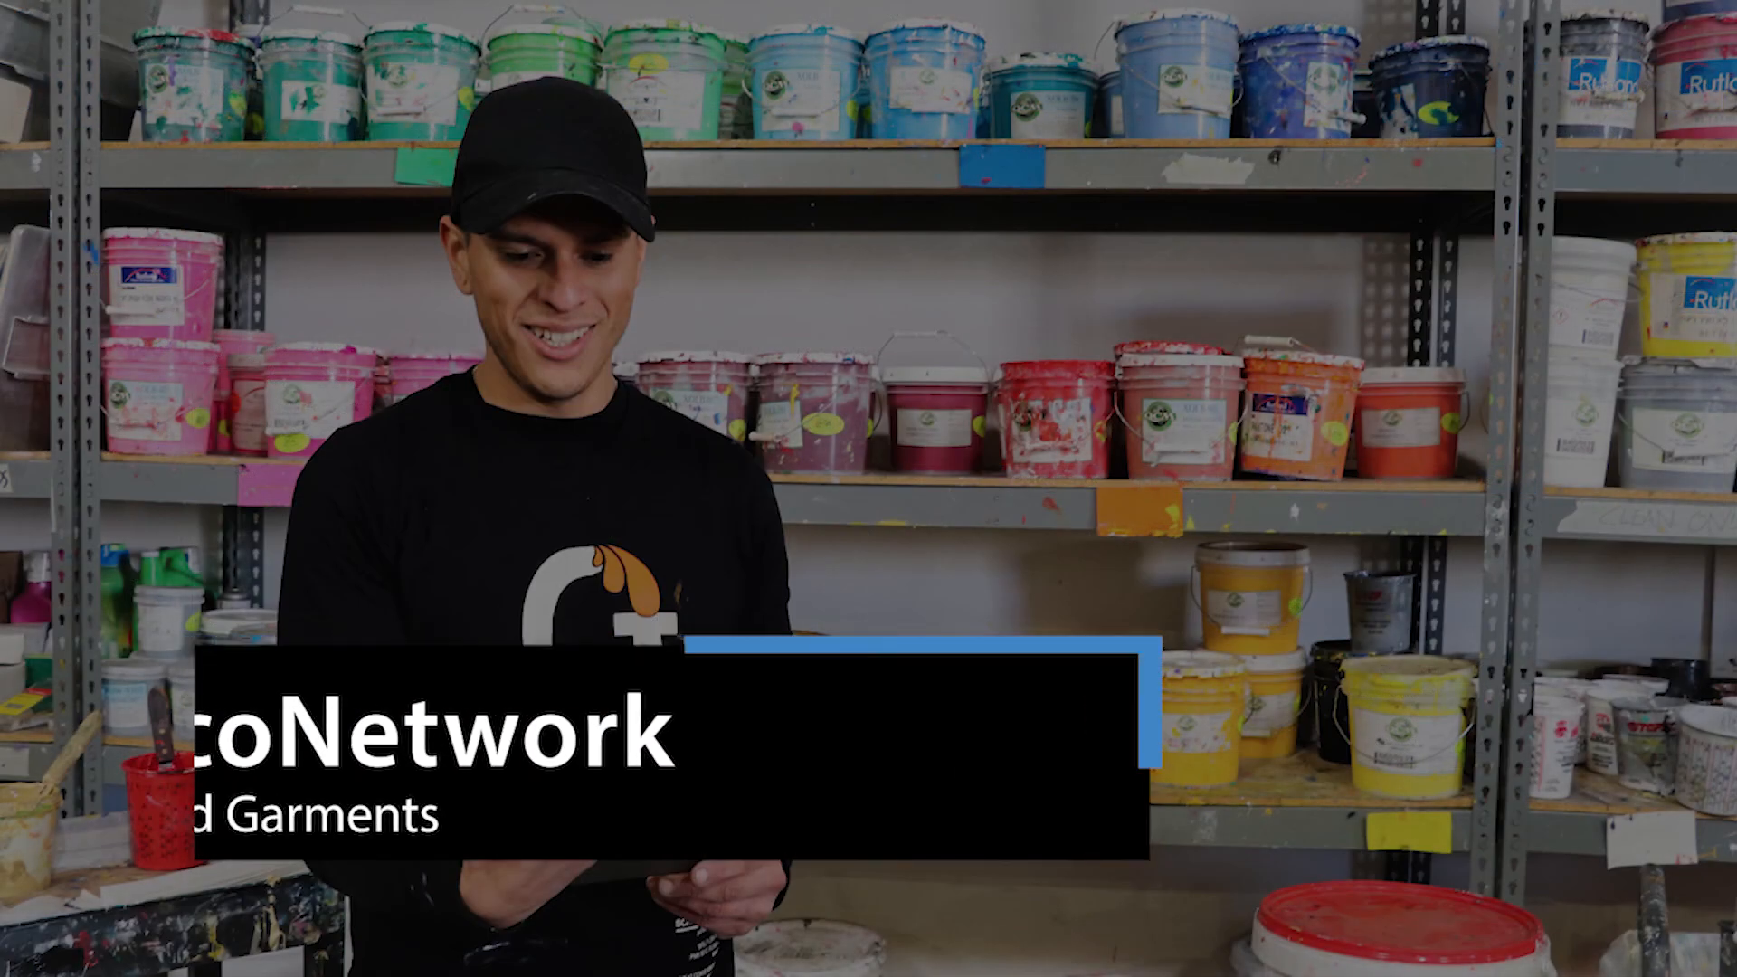